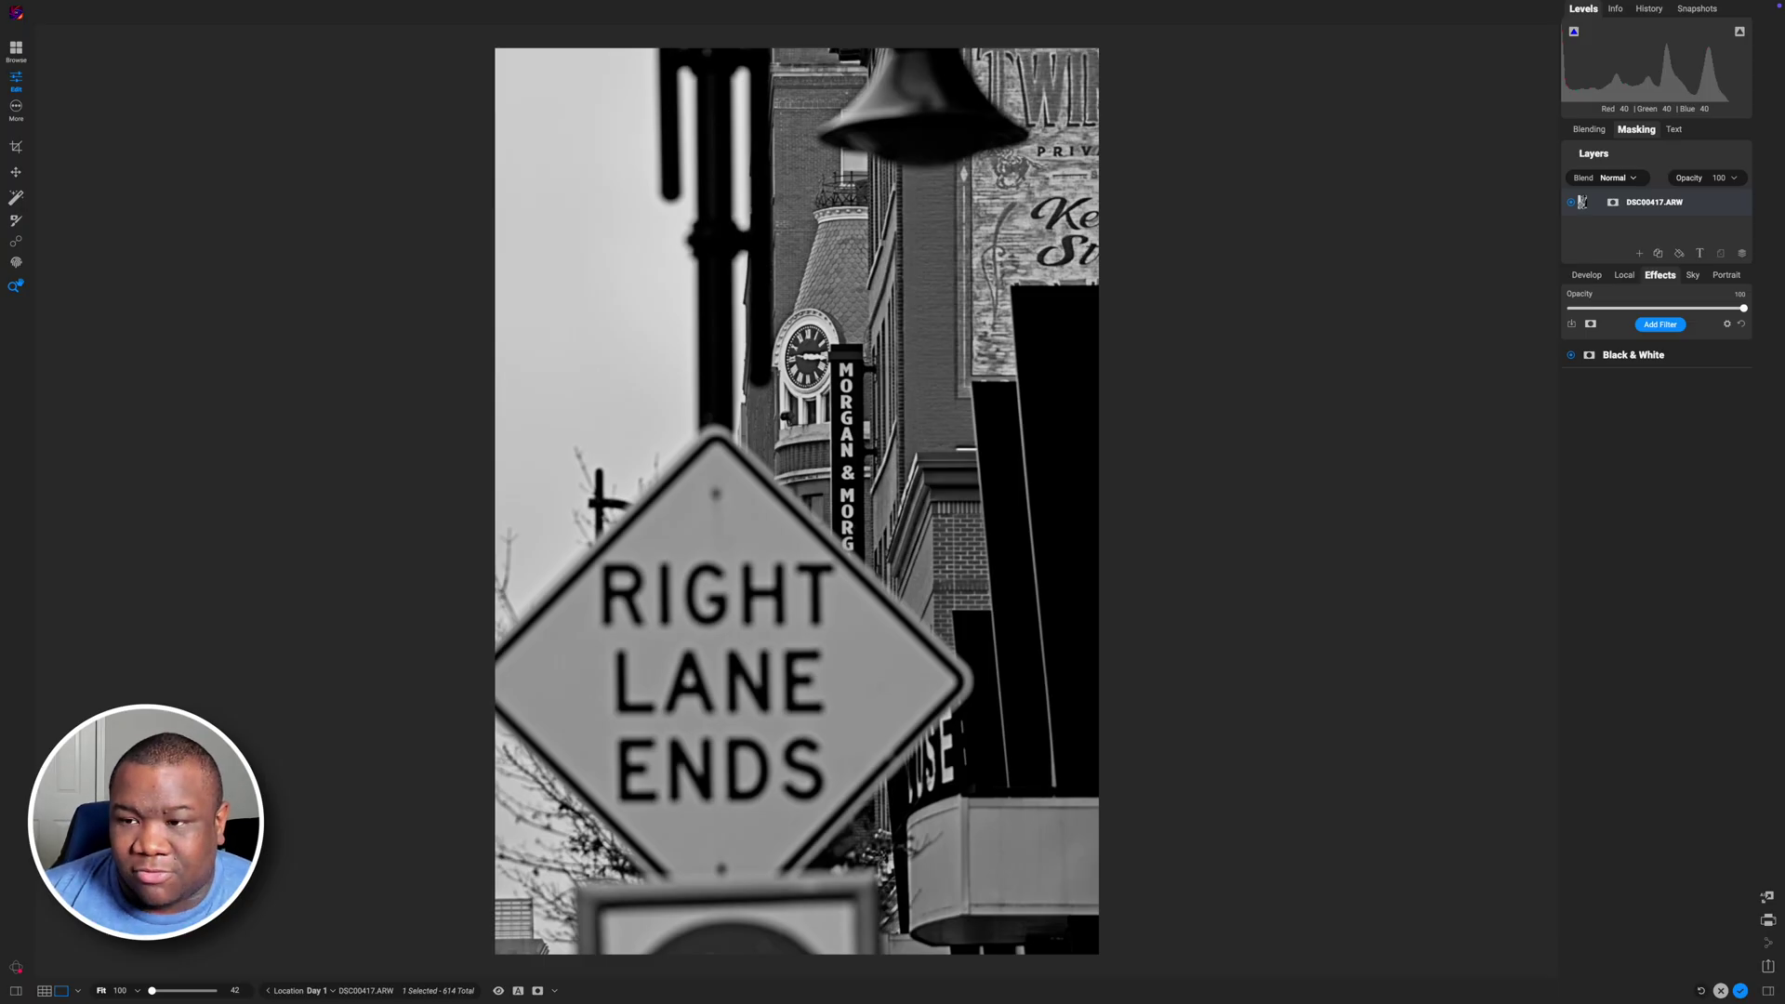
- Turn off the Black & White filter, then toggle the edit preview off and on to compare
left_click(1571, 355)
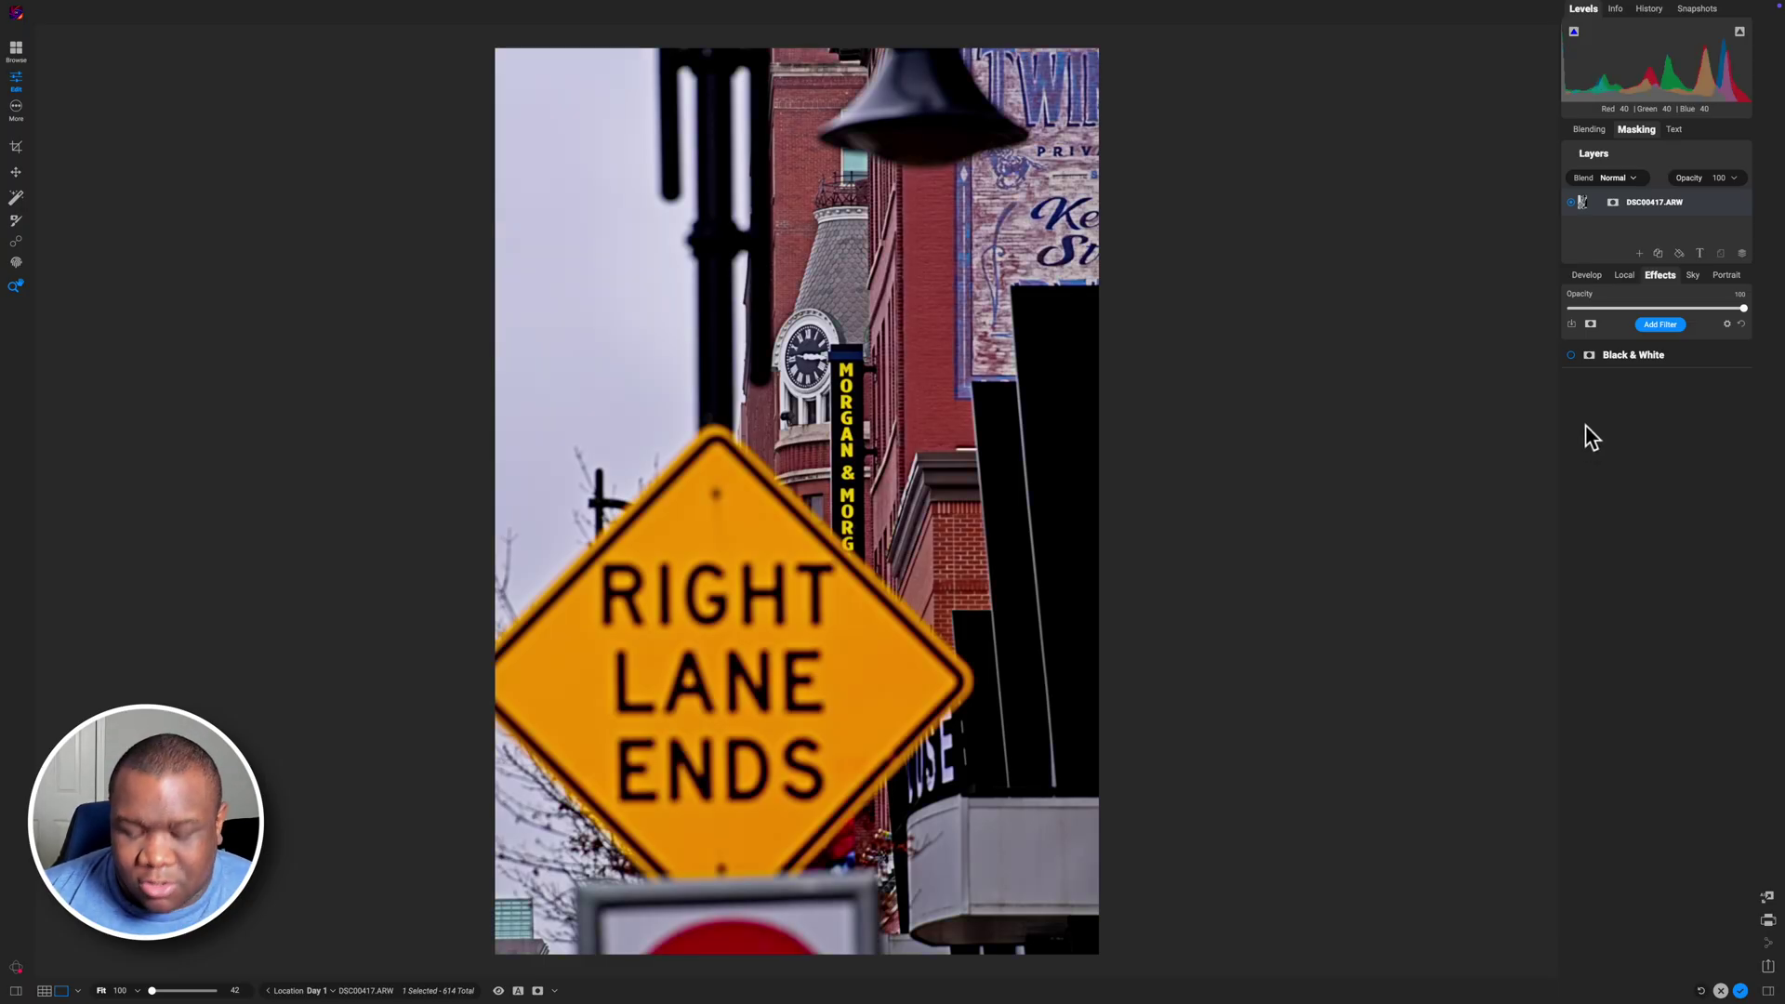
key("p")
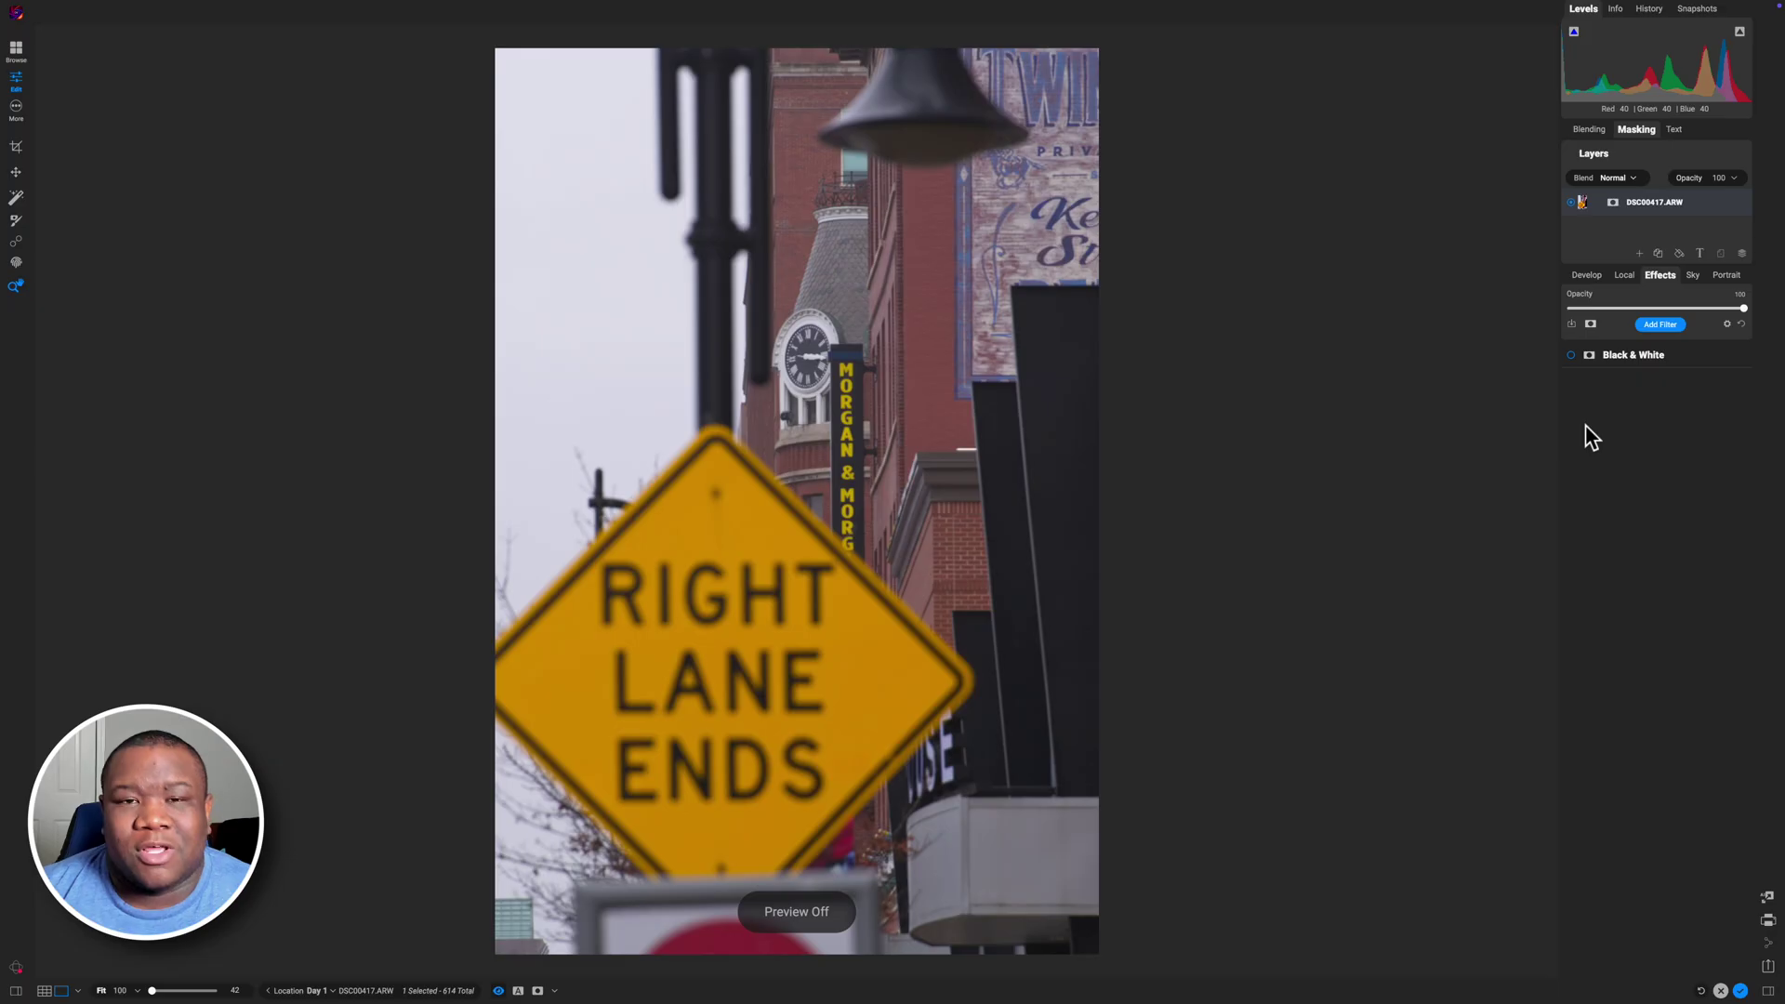
key("p")
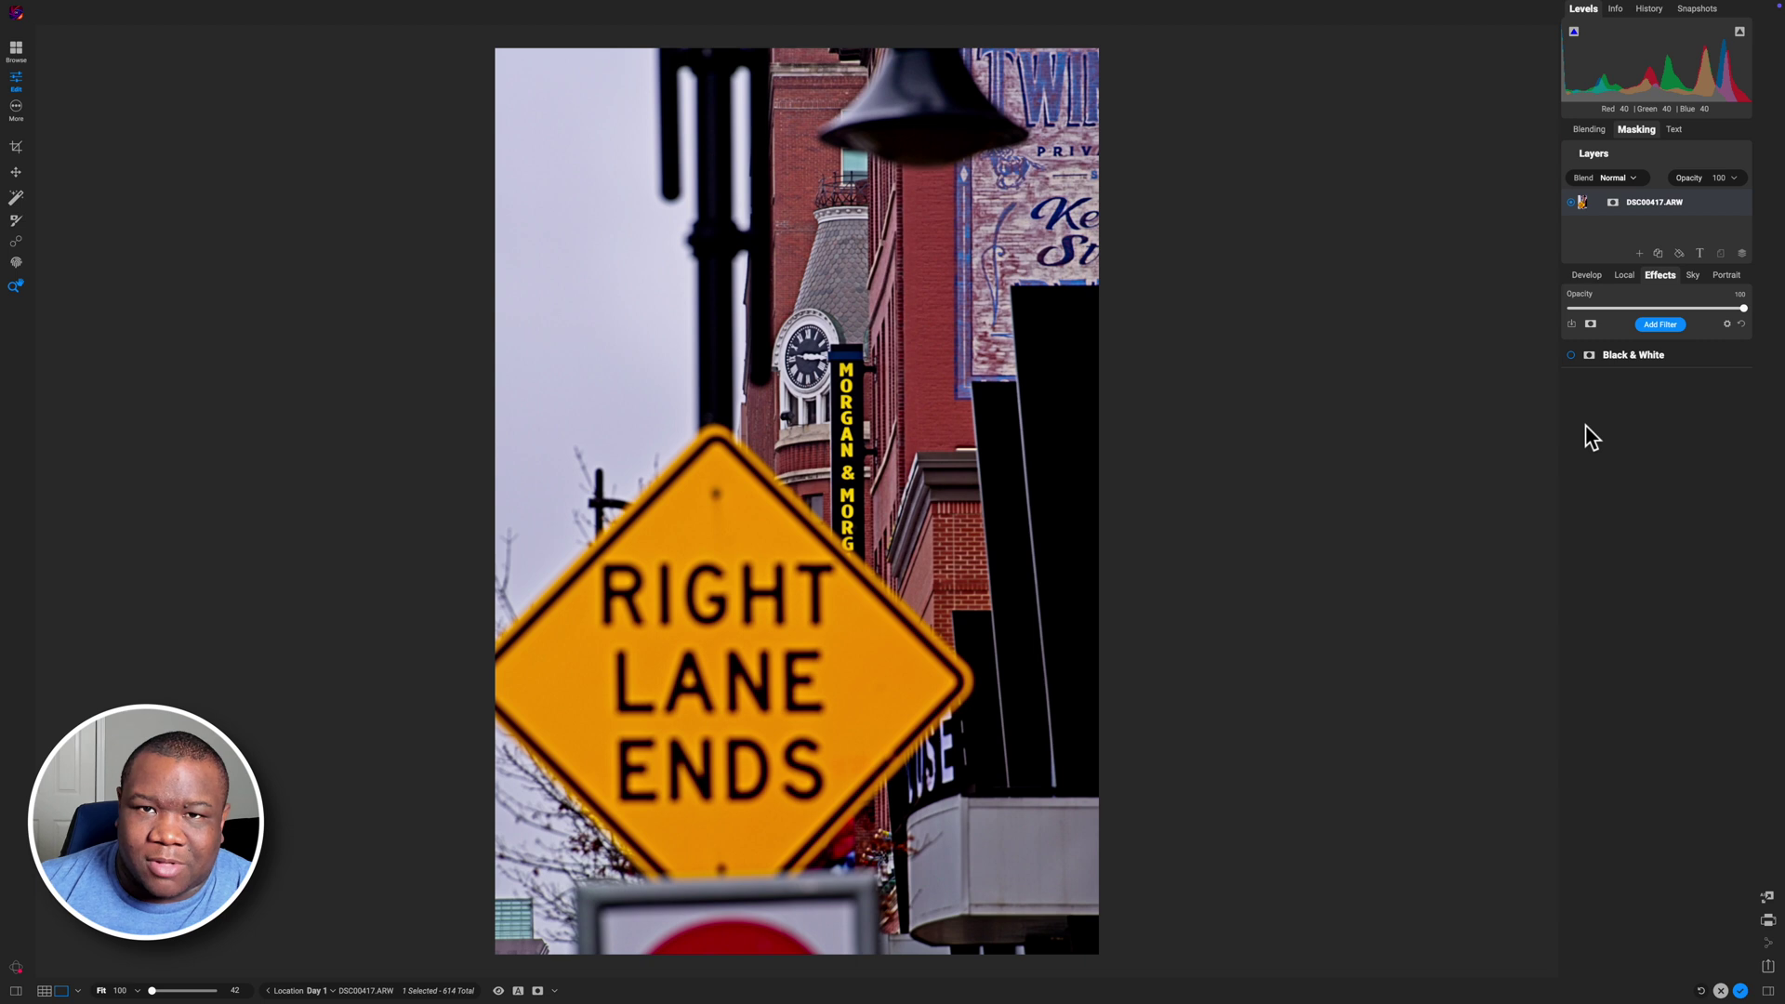
- Re-enable the Black & White filter, keeping Color Response as its conversion method
left_click(1599, 357)
scroll(1753, 279, "down", 5)
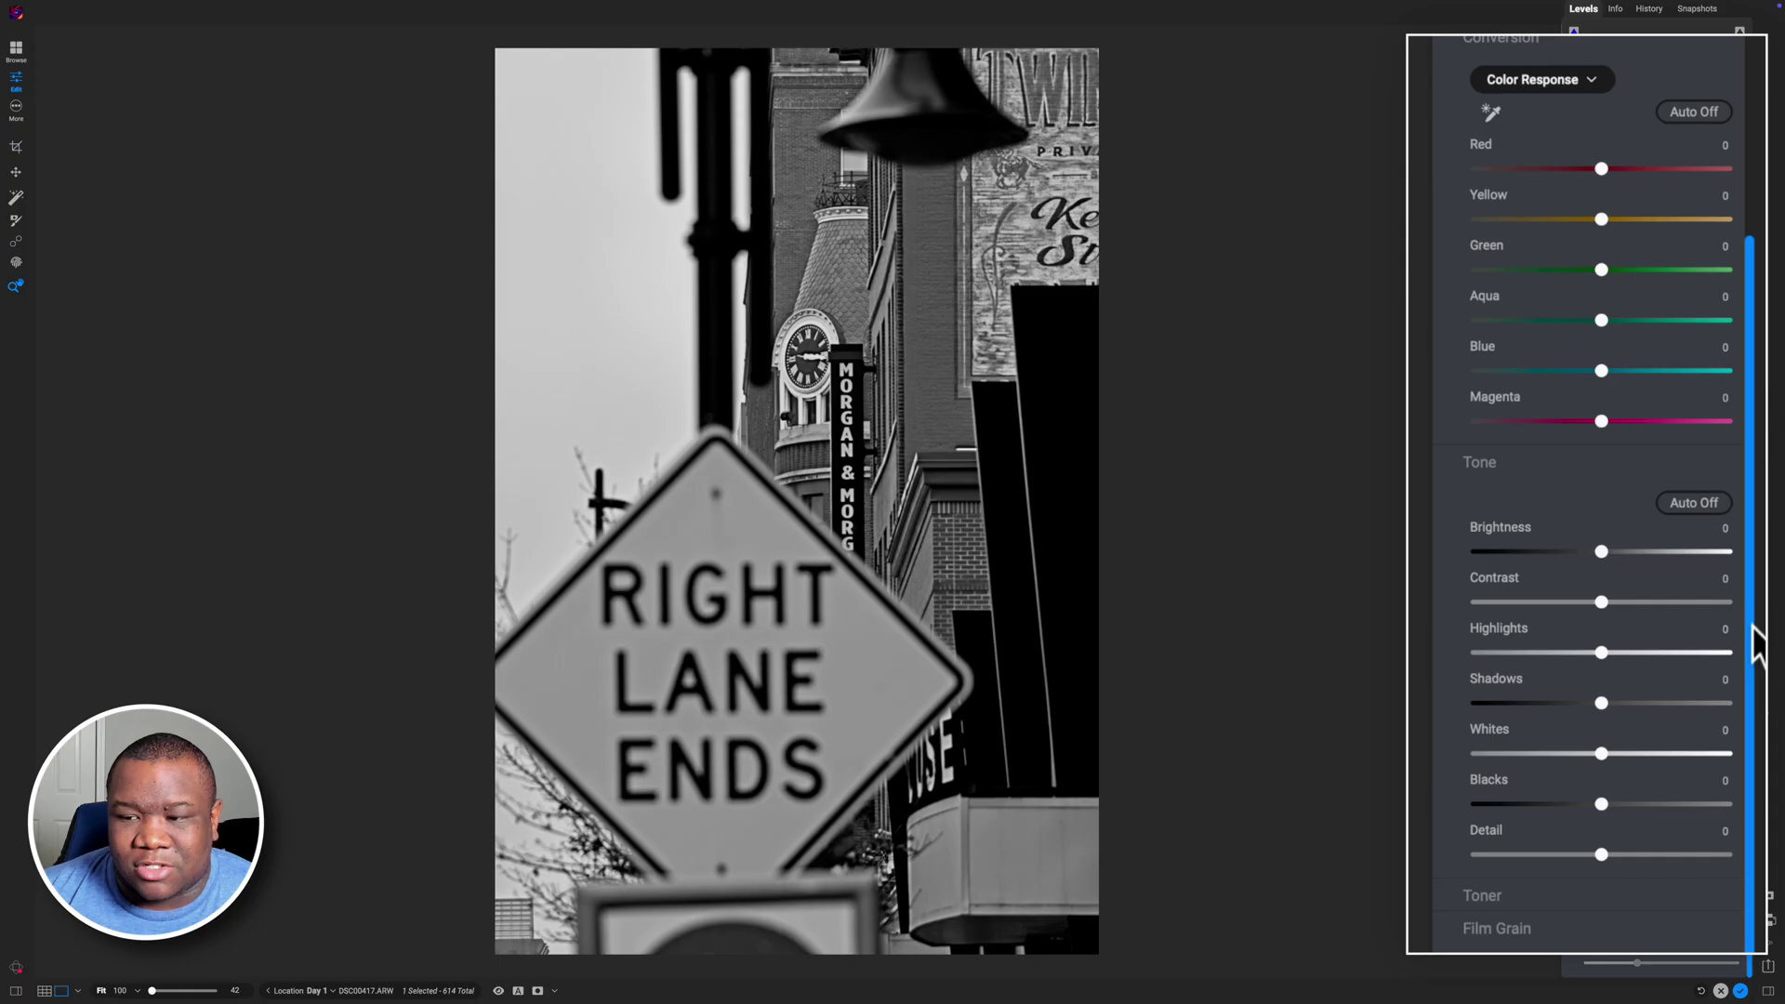
scroll(1747, 359, "up", 5)
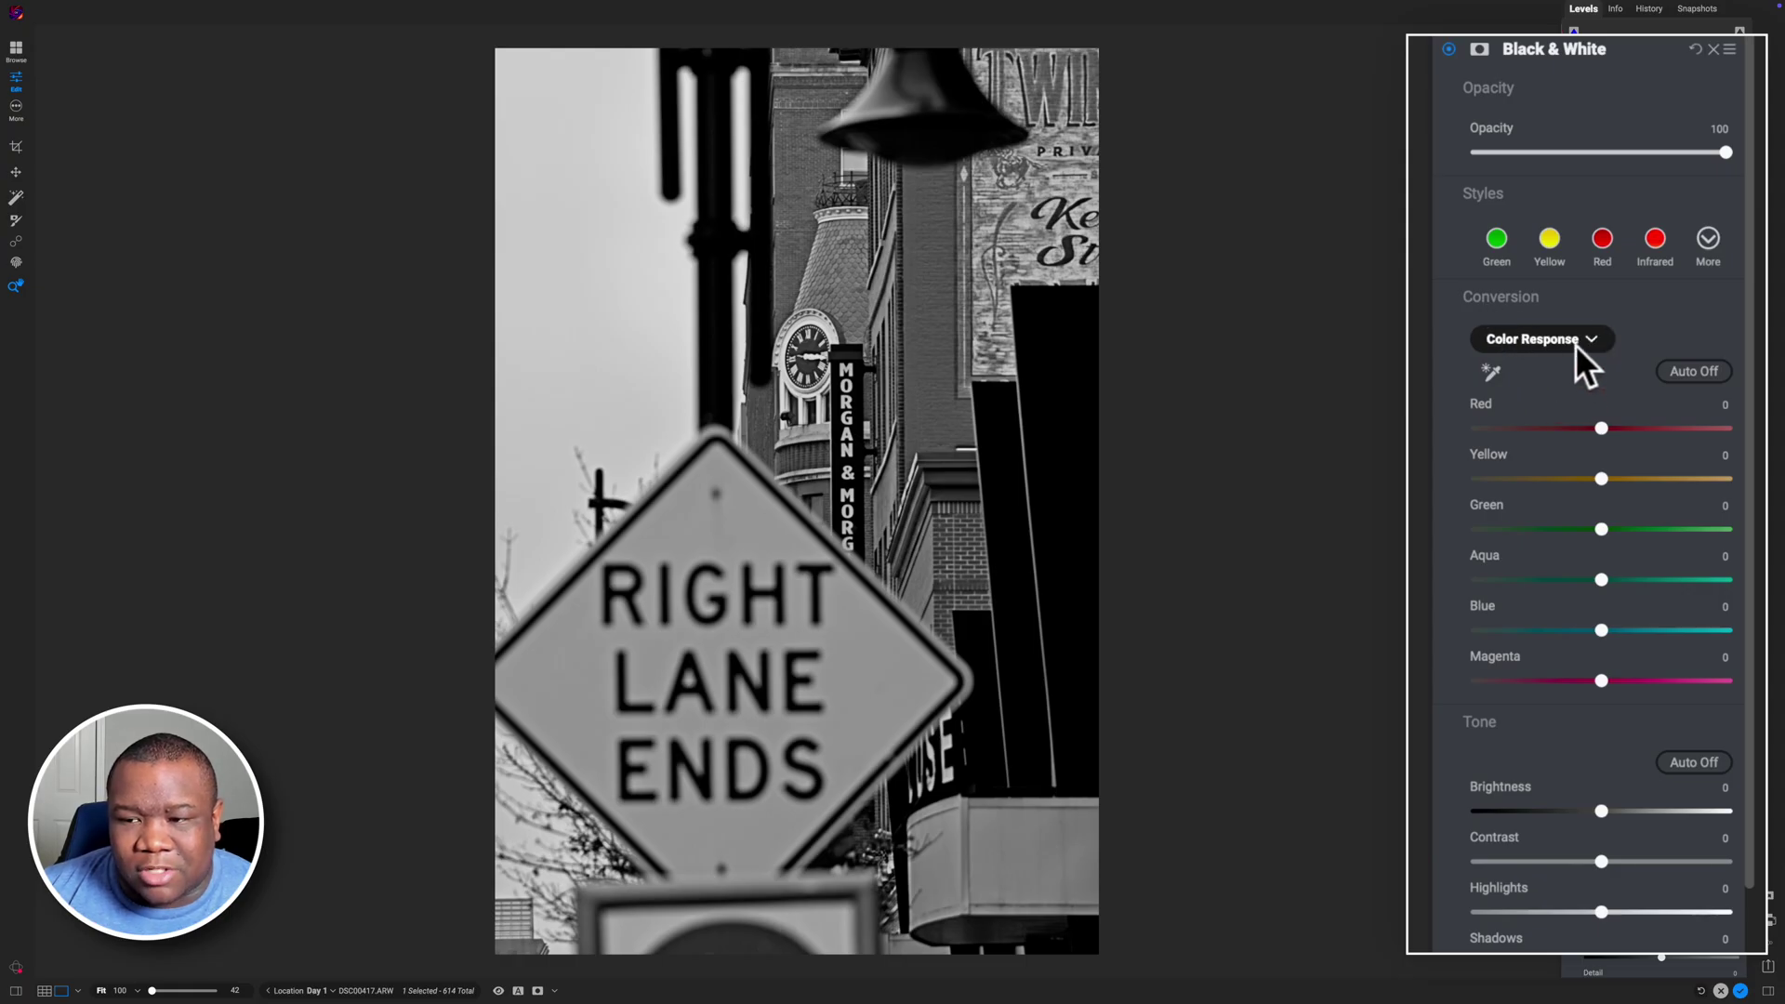
left_click(1545, 343)
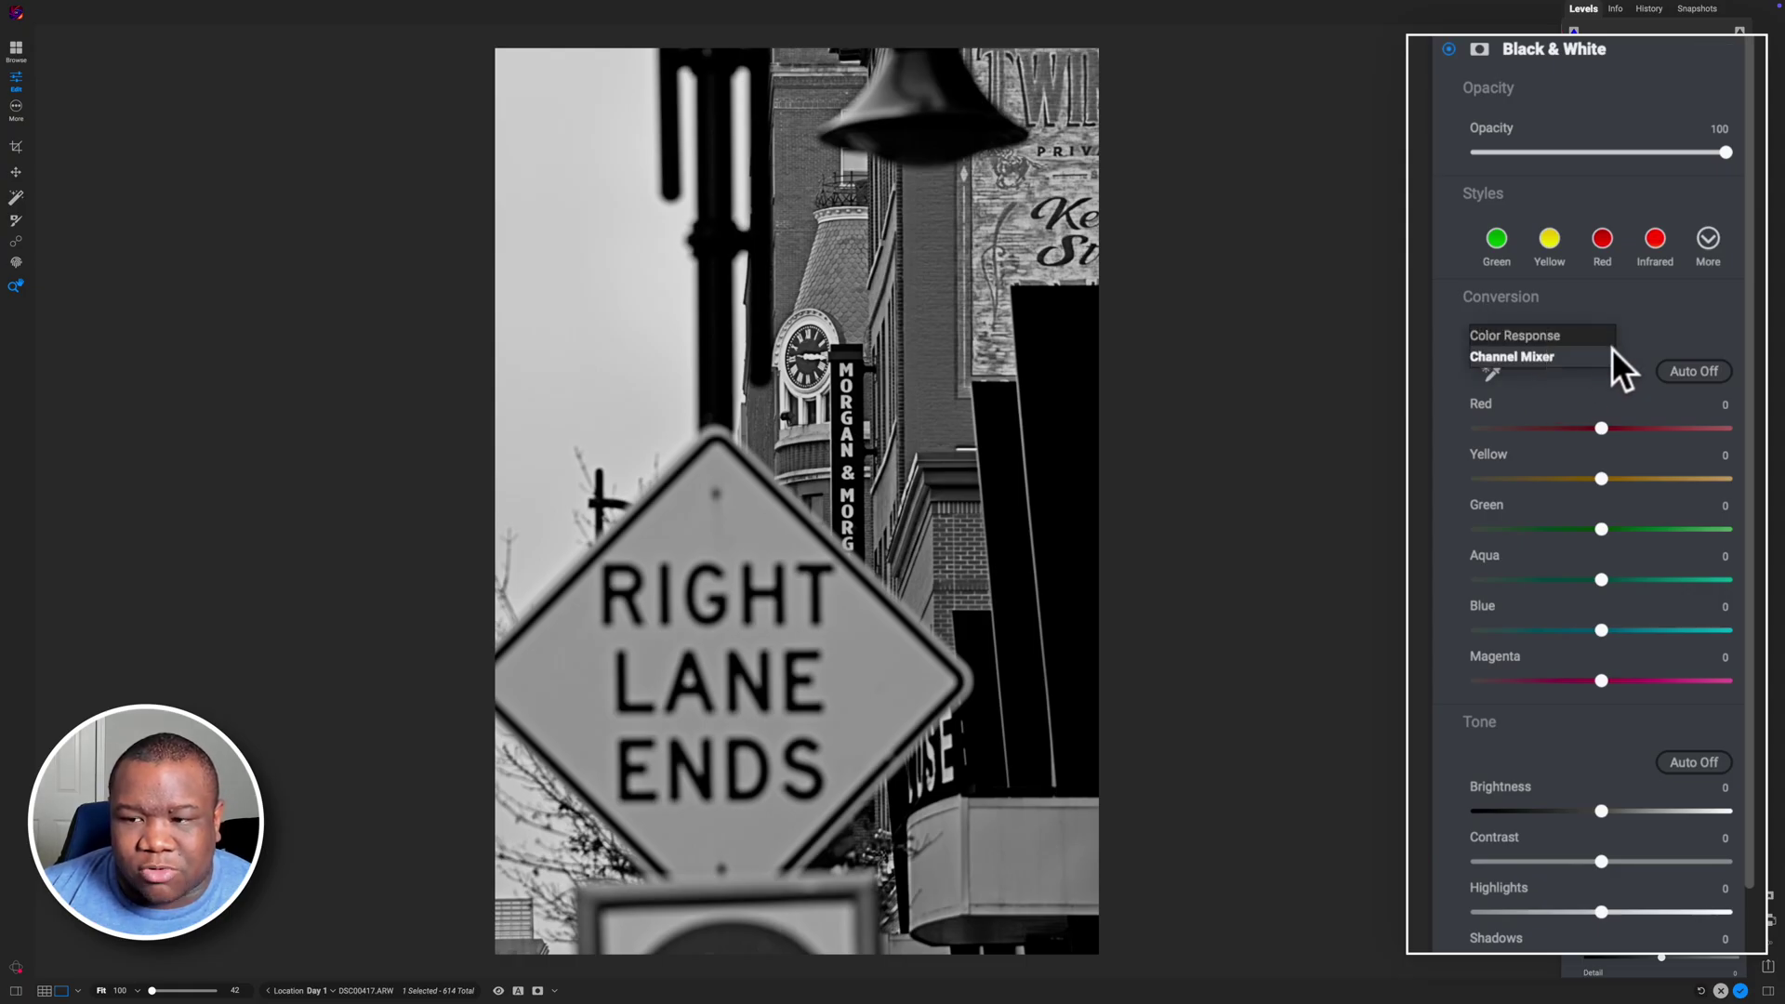
left_click(1639, 338)
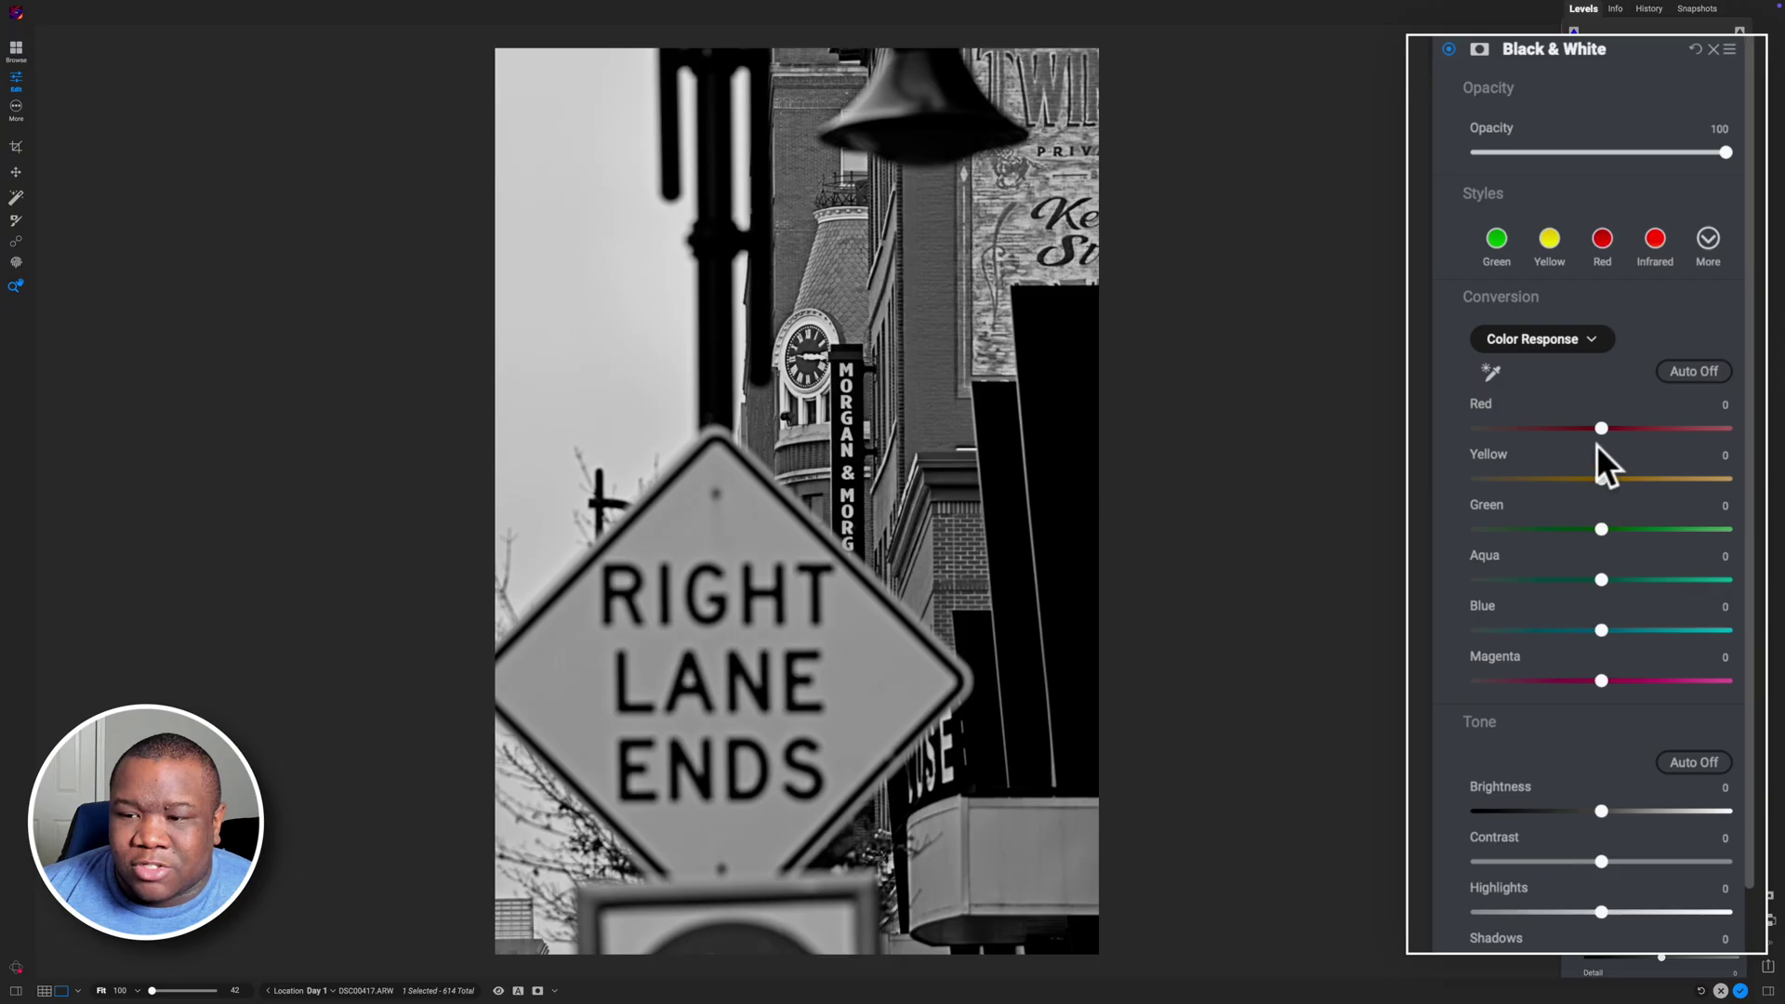
- Try the Red slider and Auto colour response, ending with Auto off and all sliders at 0
left_click_drag(1599, 429, 1585, 429)
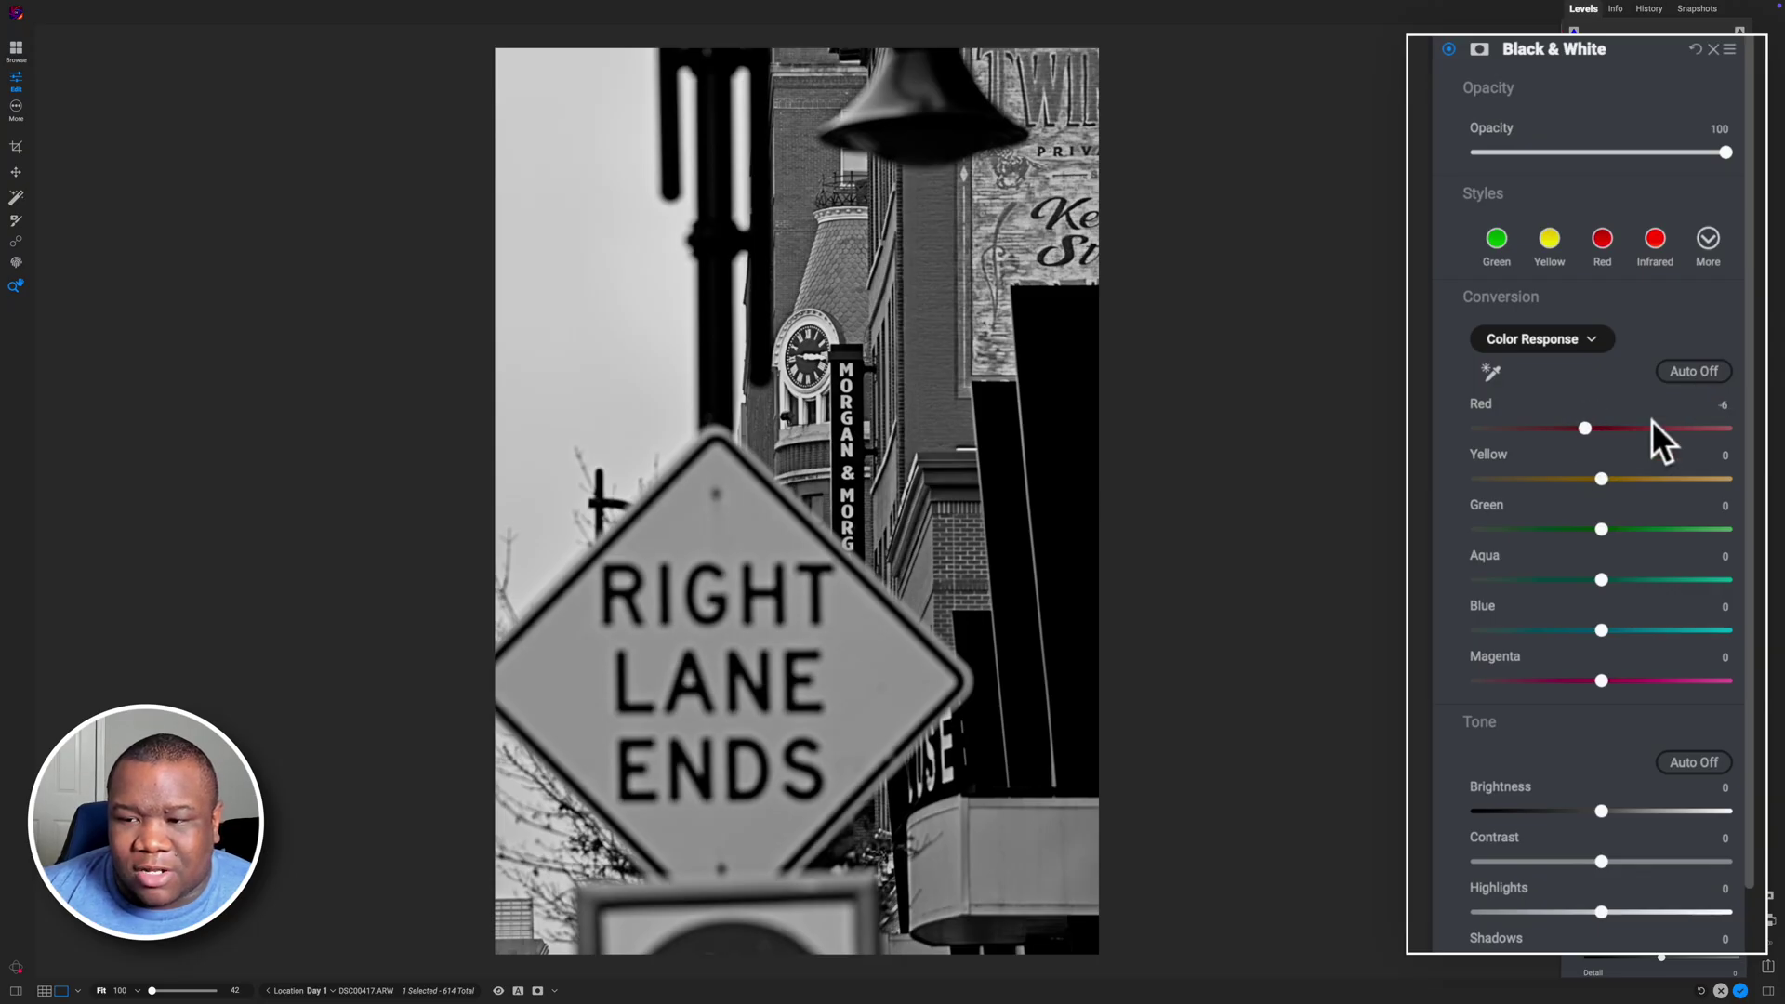
left_click(1680, 372)
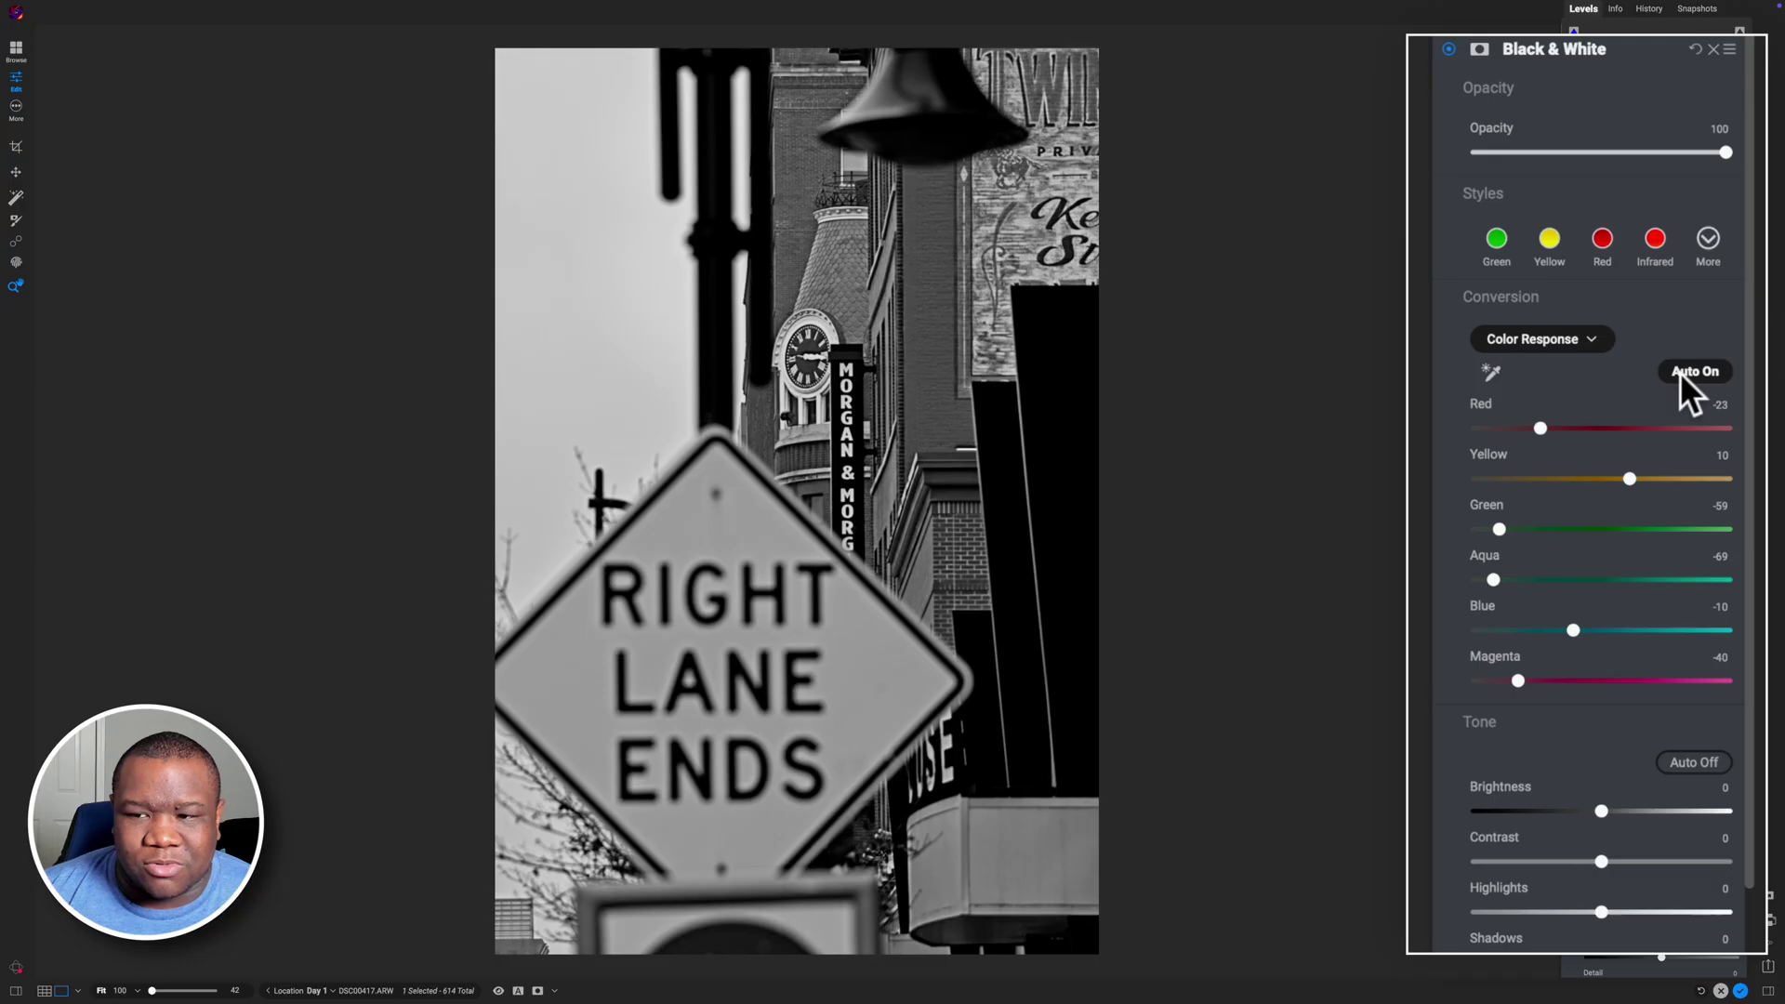
left_click(1681, 371)
left_click(1680, 372)
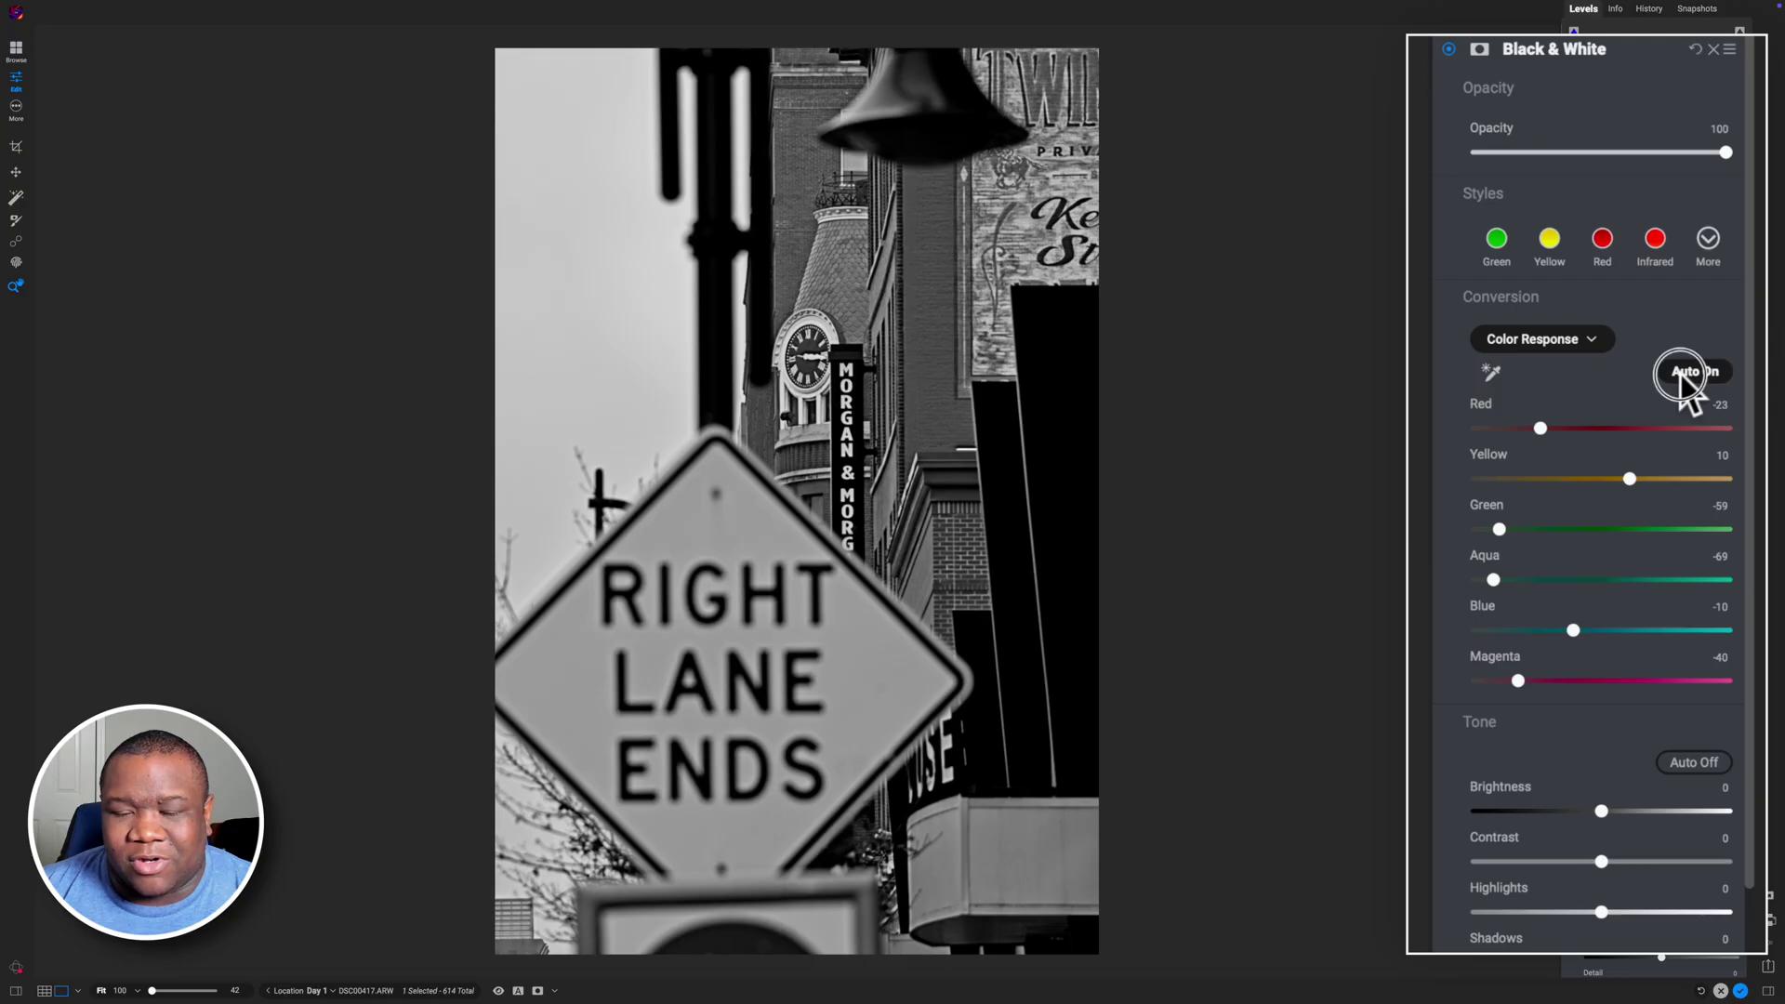
left_click(1680, 372)
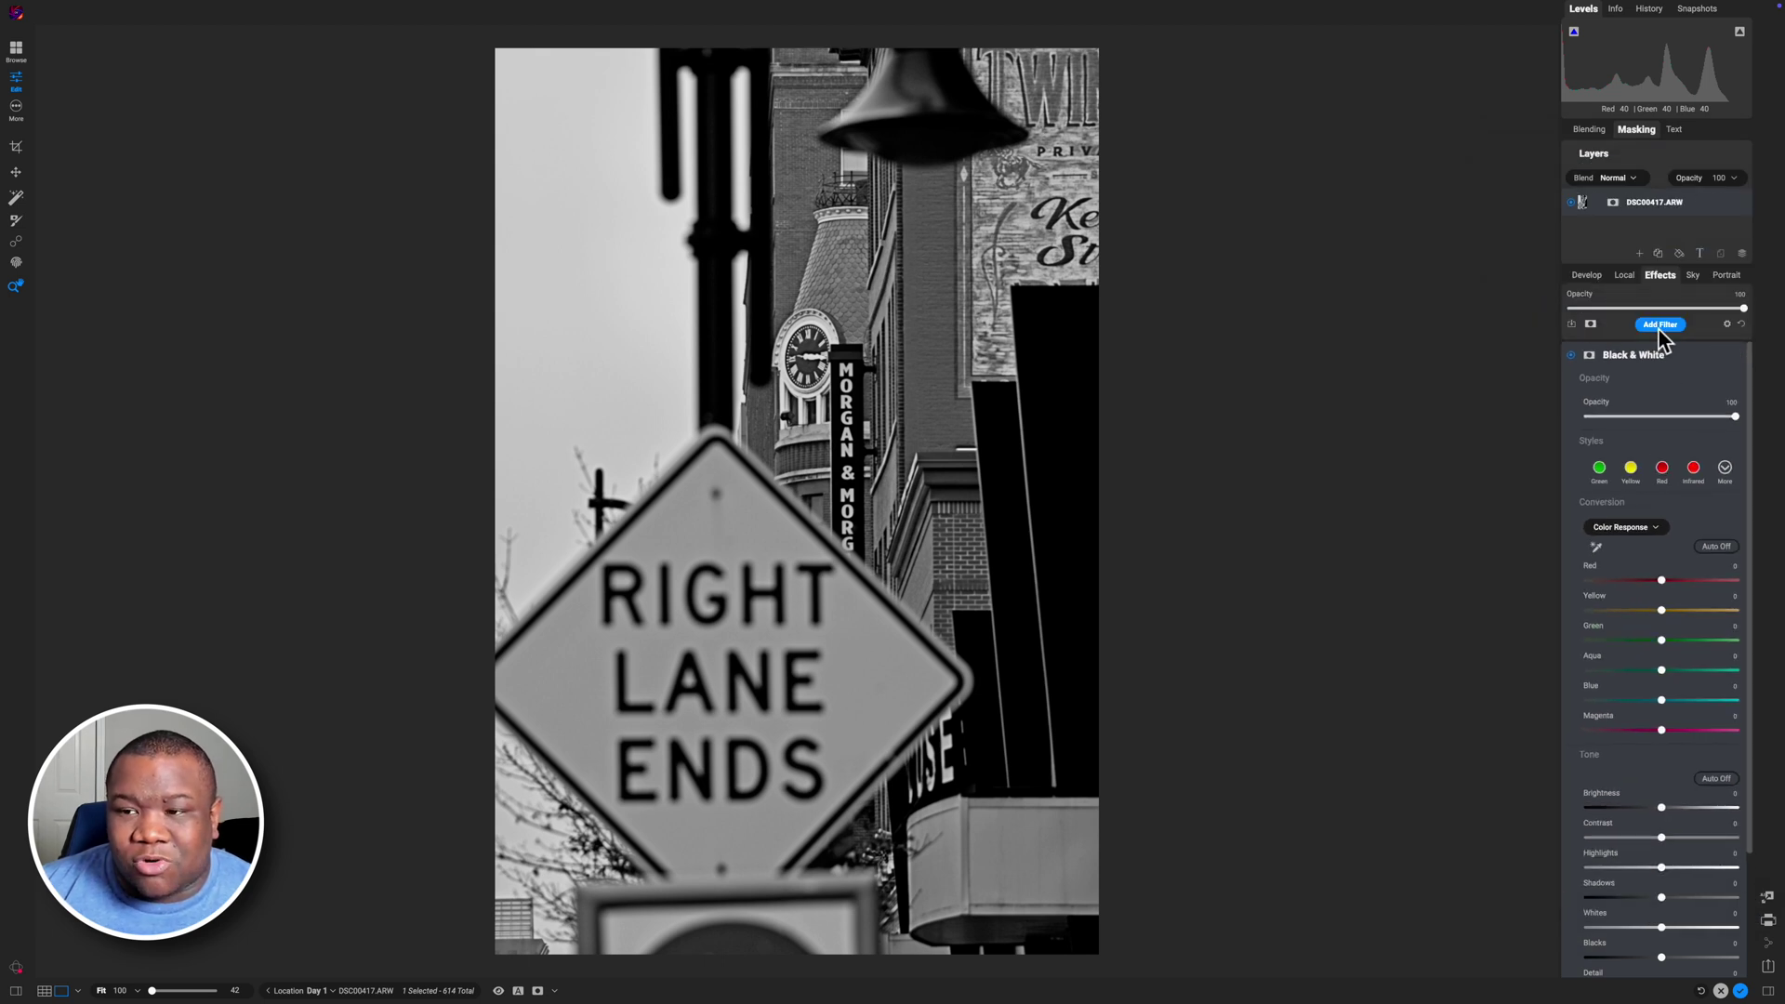
- Add a Color Enhancer filter with red Saturation at 50 and red Brightness raised
left_click(1661, 324)
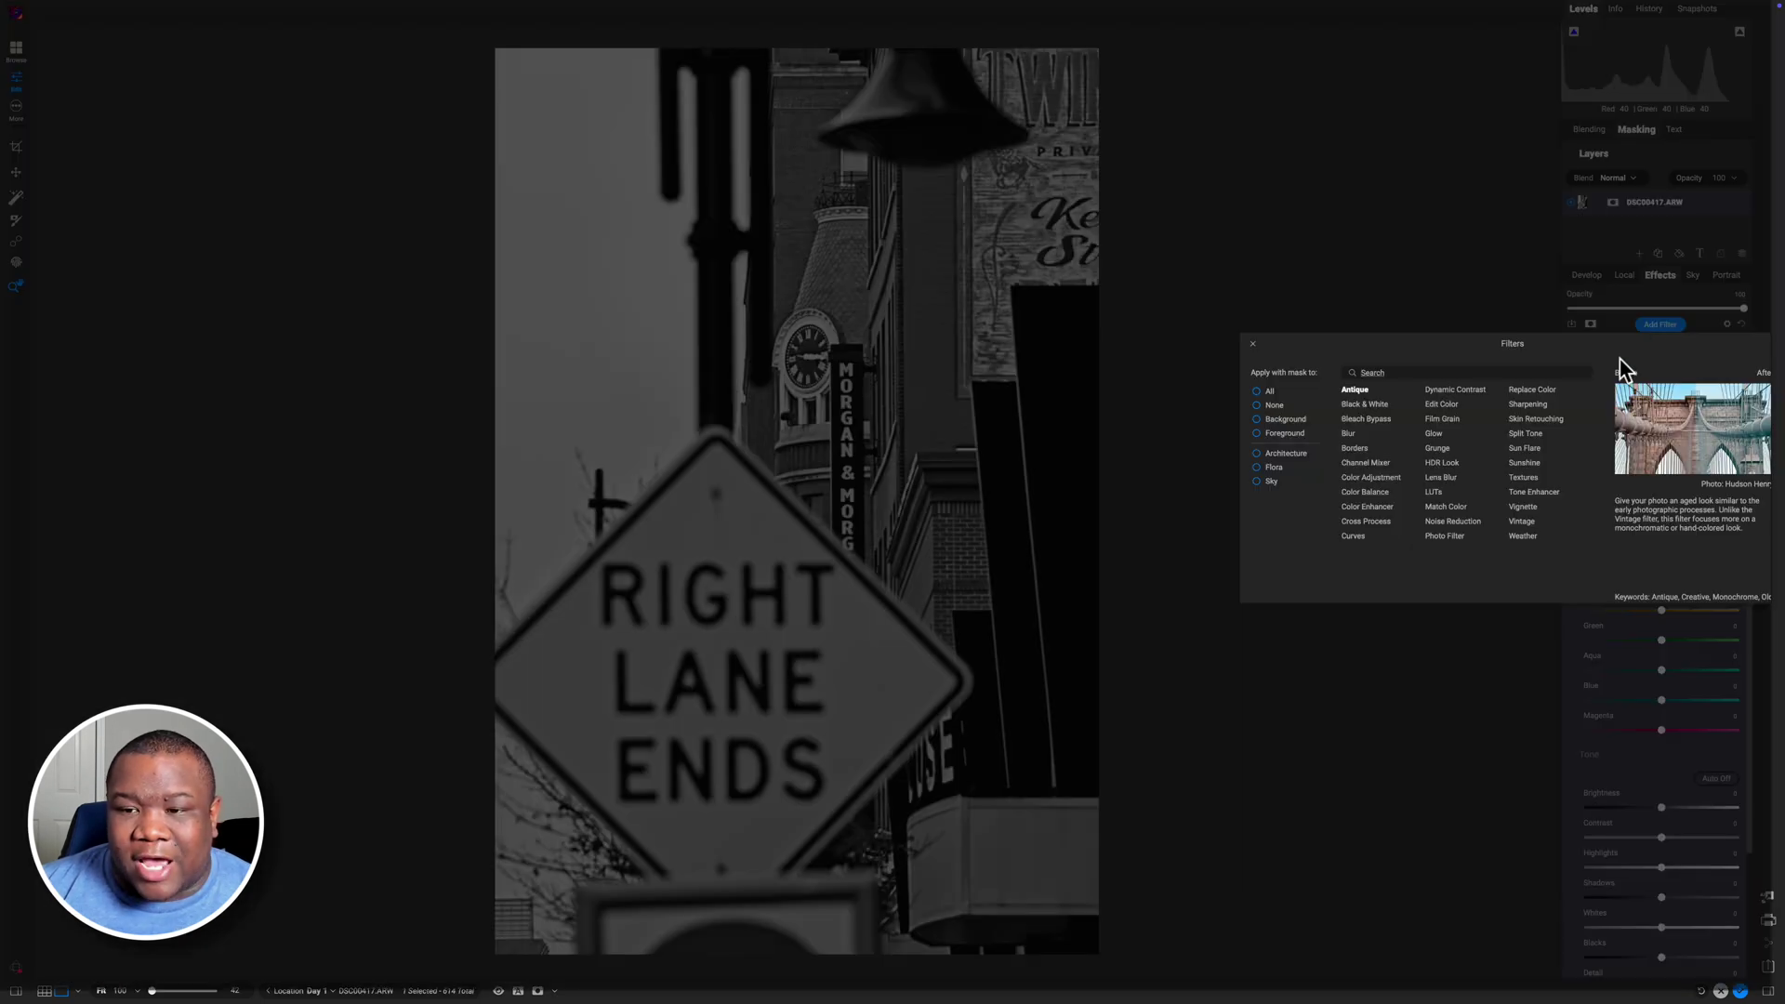
left_click(1379, 510)
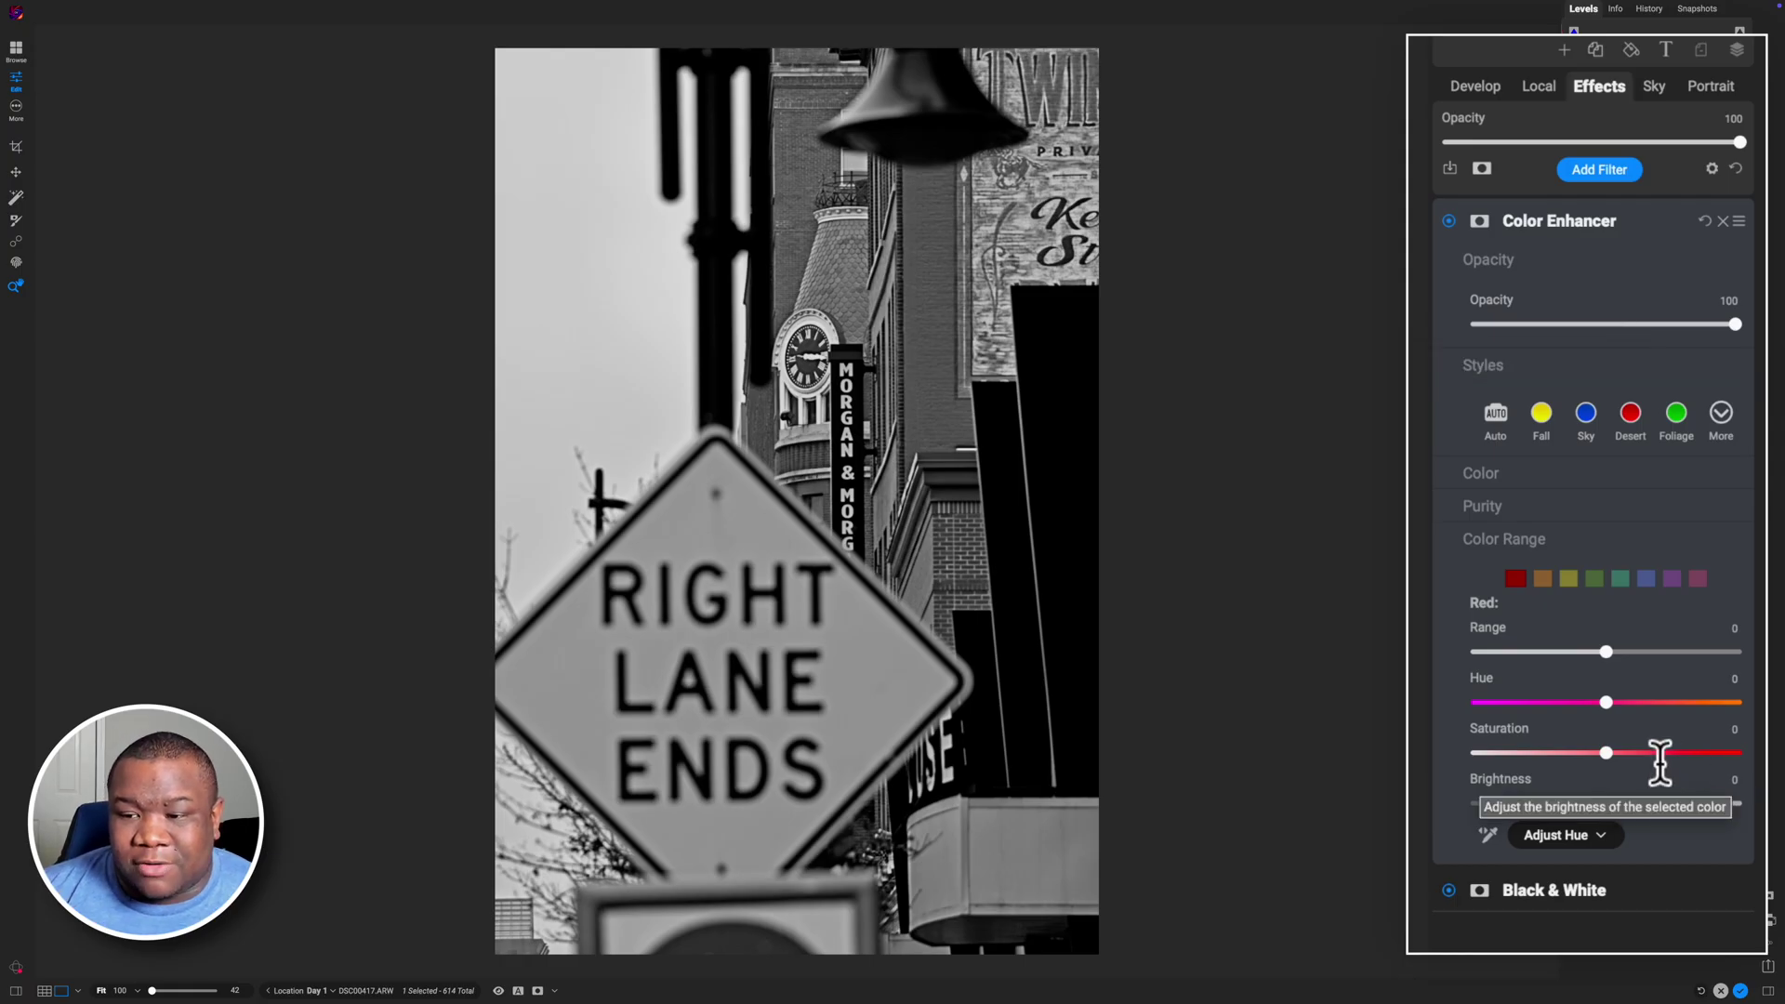
mouse_move(1605, 752)
left_mouse_down()
mouse_move(1736, 751)
mouse_move(1430, 757)
mouse_move(1733, 754)
mouse_move(1597, 755)
left_mouse_up()
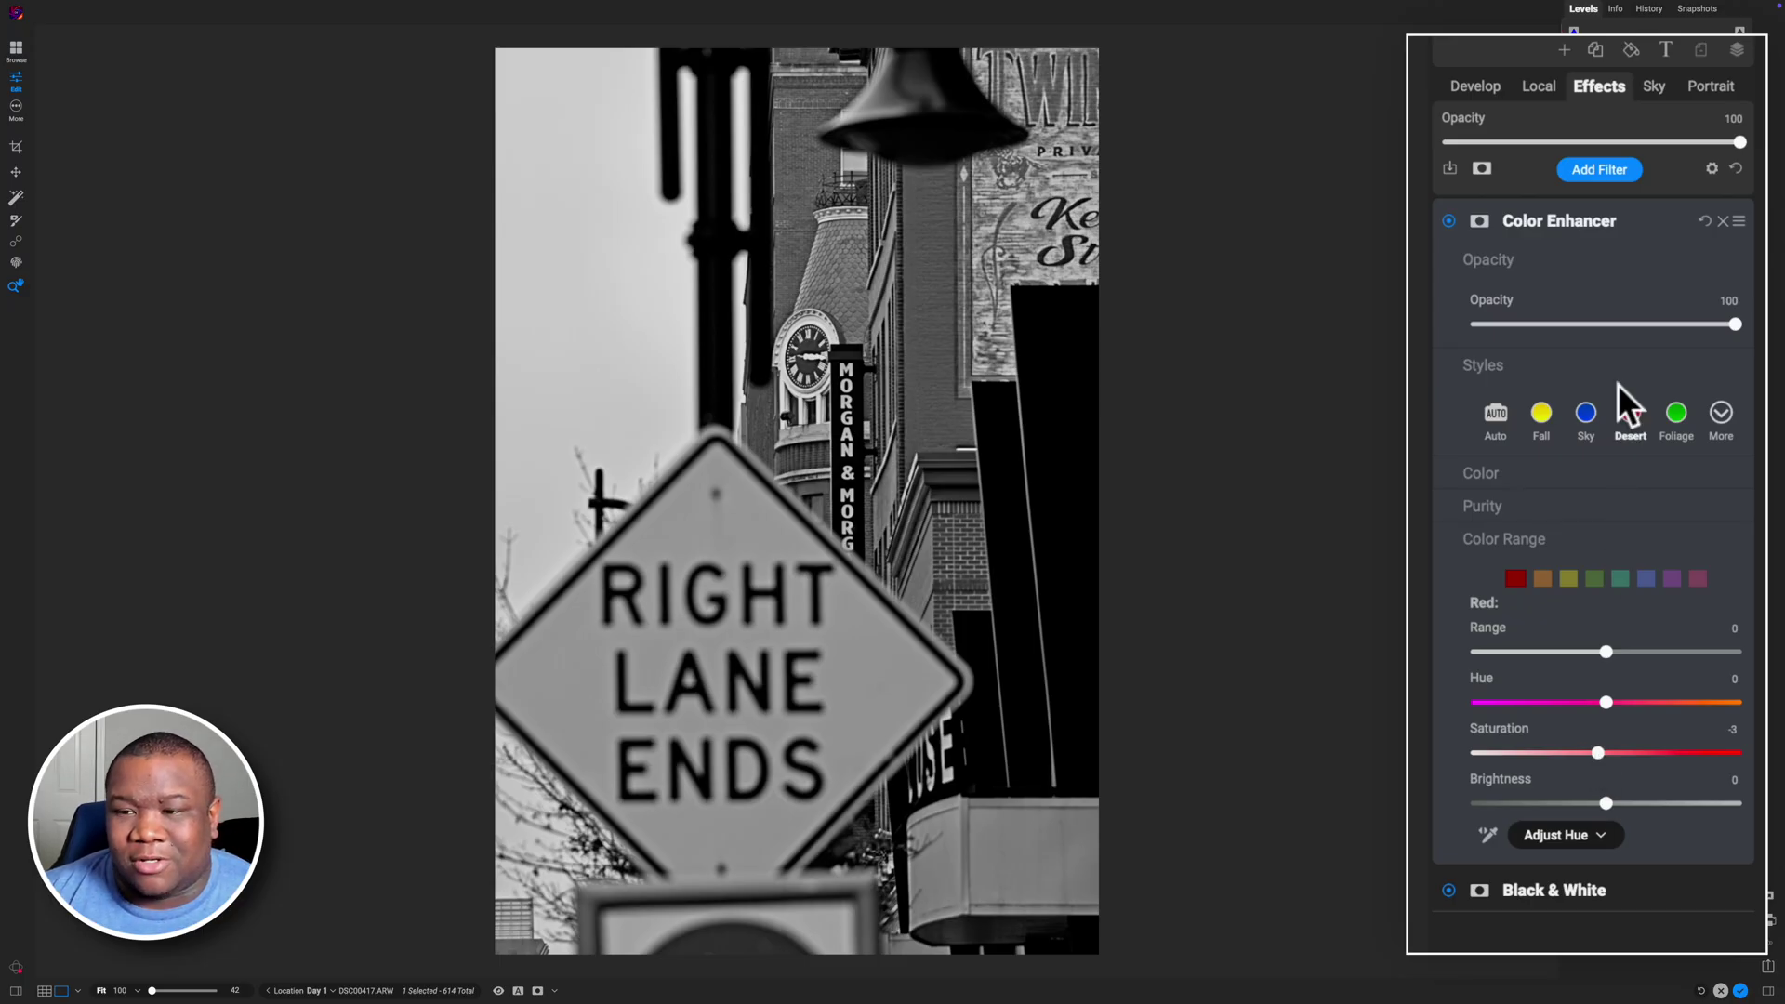
left_click(1573, 223)
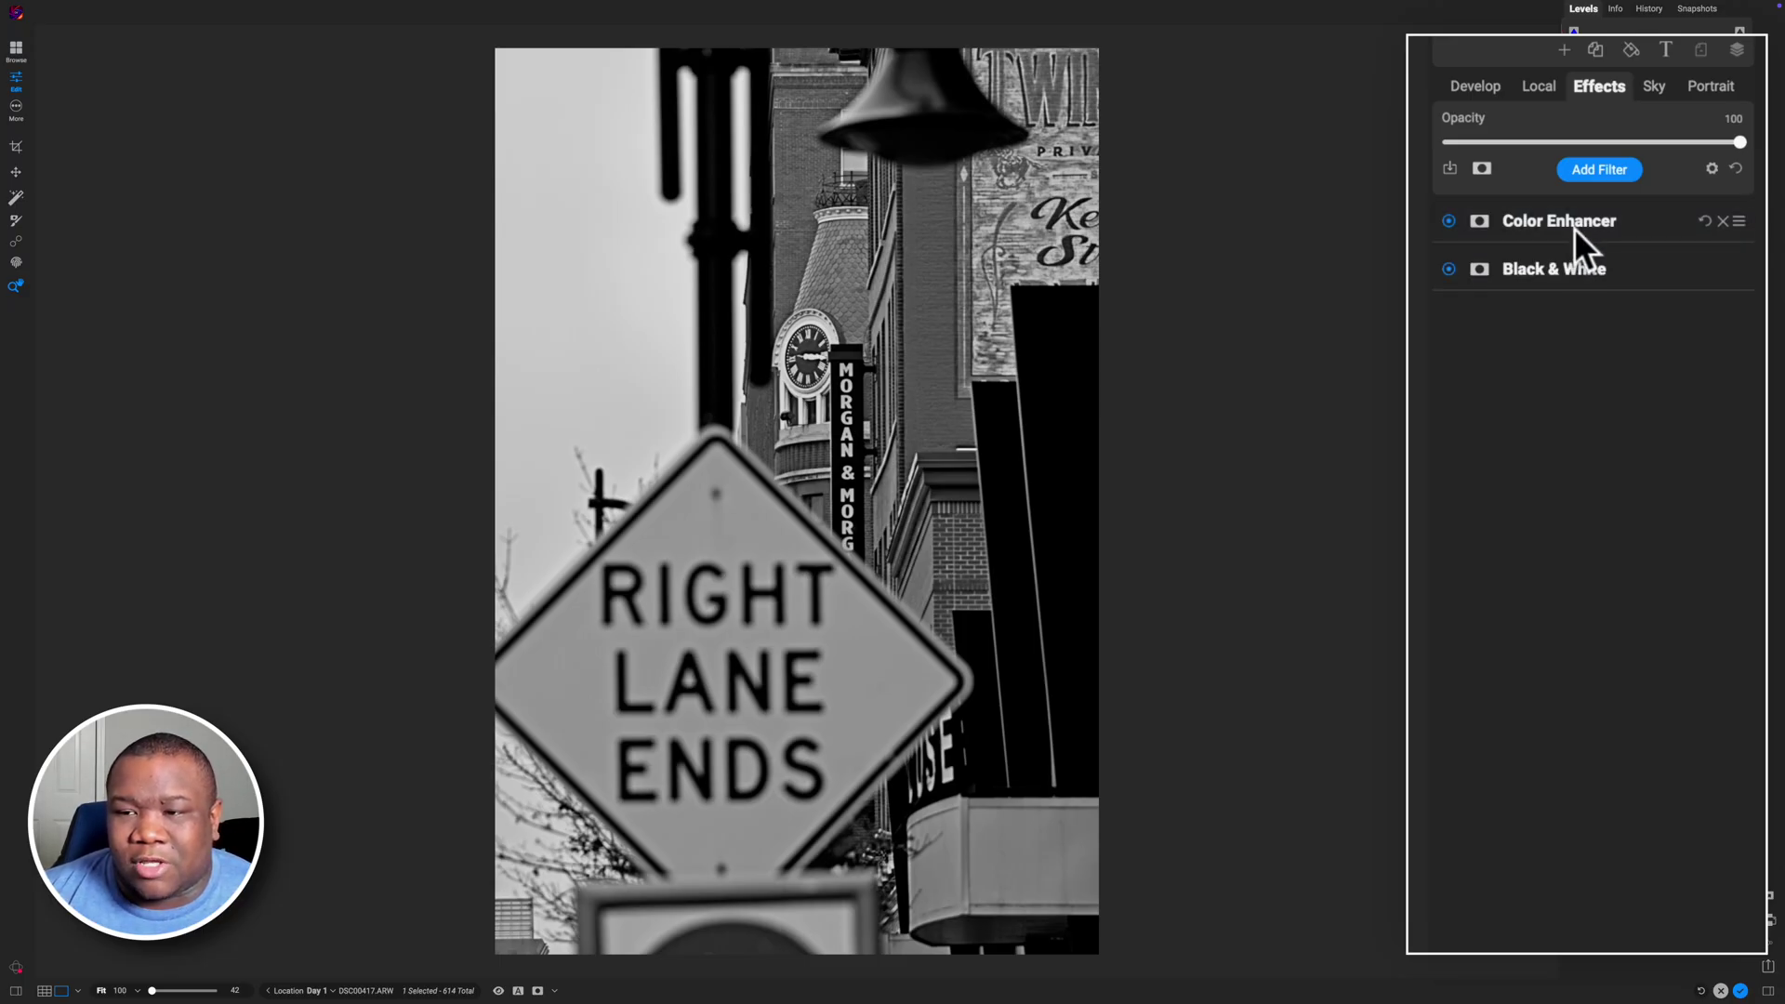
left_click(1574, 231)
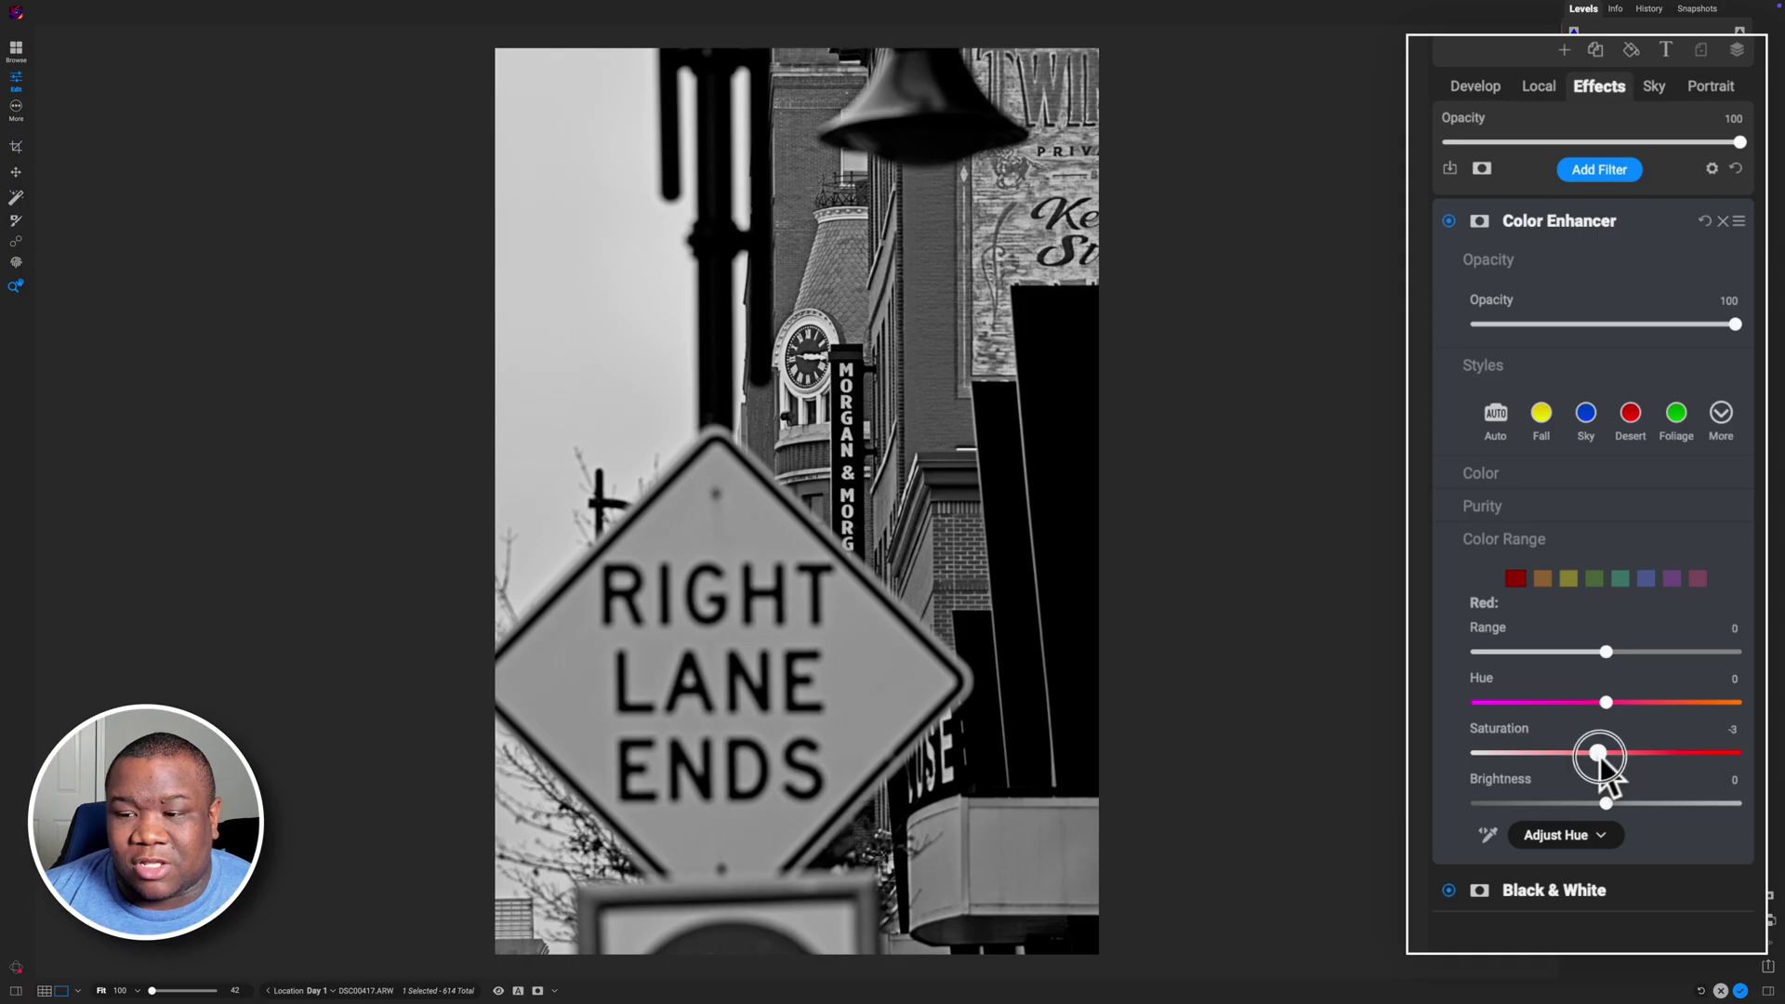
left_click_drag(1599, 755, 1705, 753)
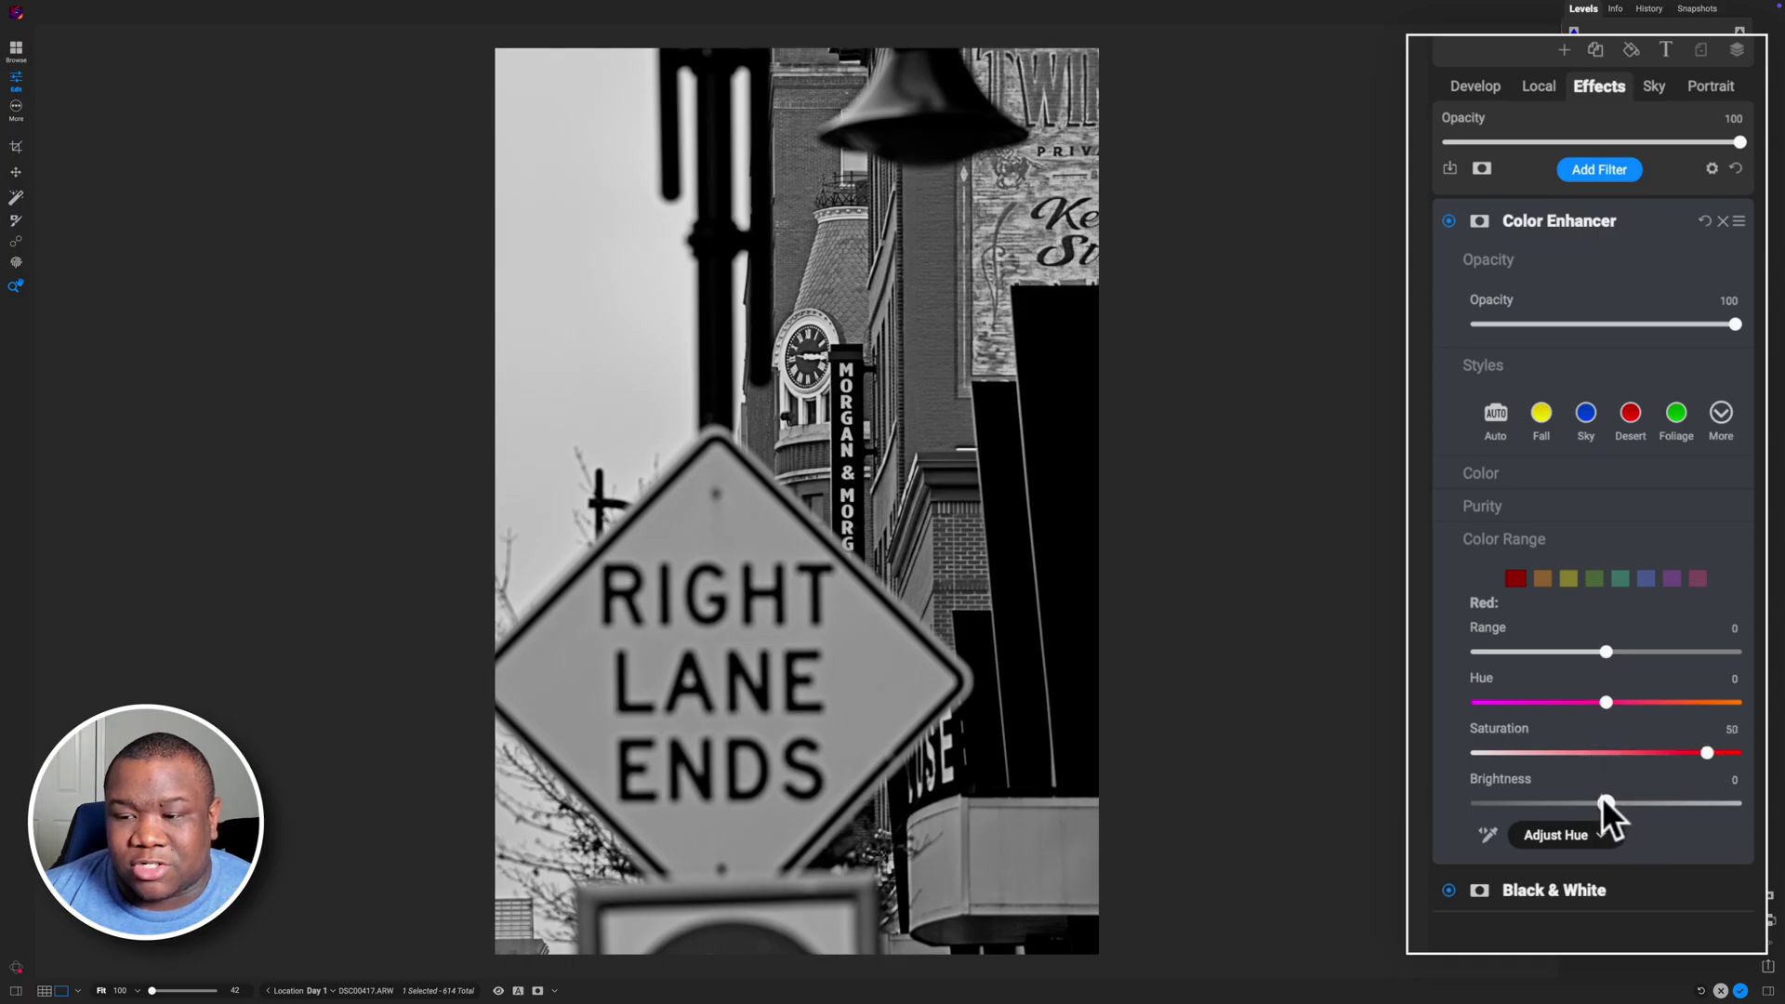
left_click_drag(1600, 801, 1701, 805)
- Move the collapsed Color Enhancer below the Black & White filter in the stack
left_click(1555, 223)
left_click_drag(1542, 216, 1546, 294)
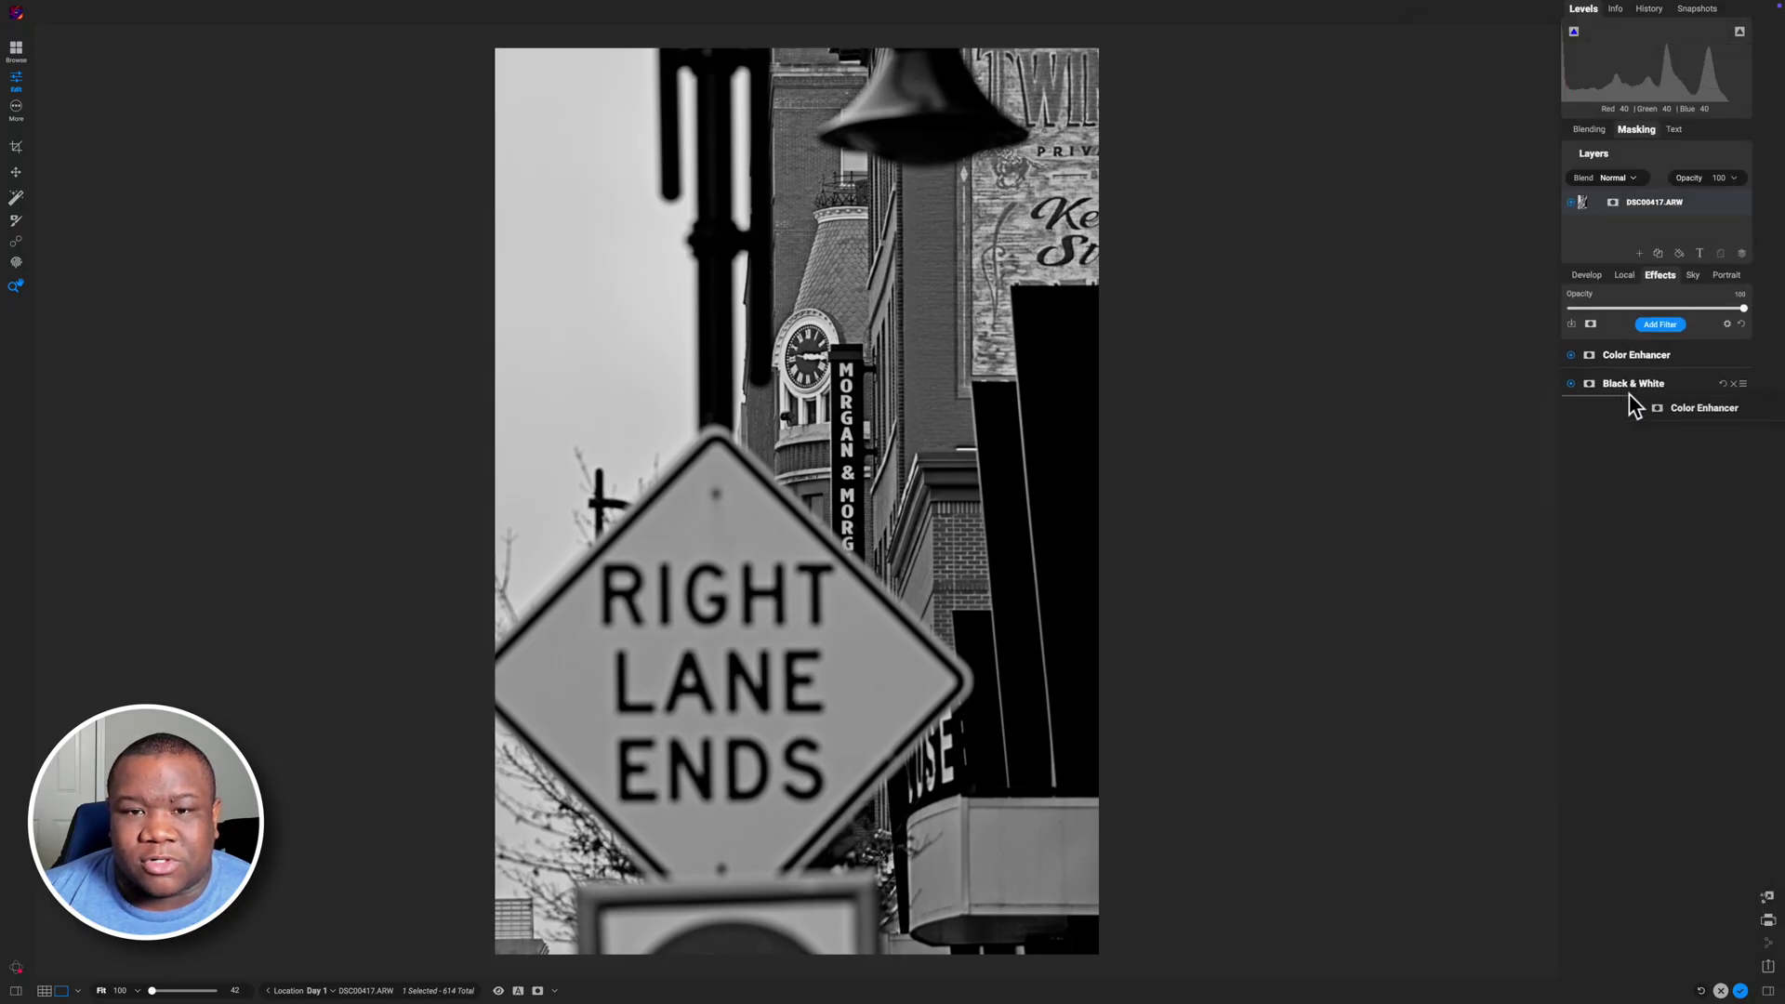
left_click_drag(1629, 393, 1628, 395)
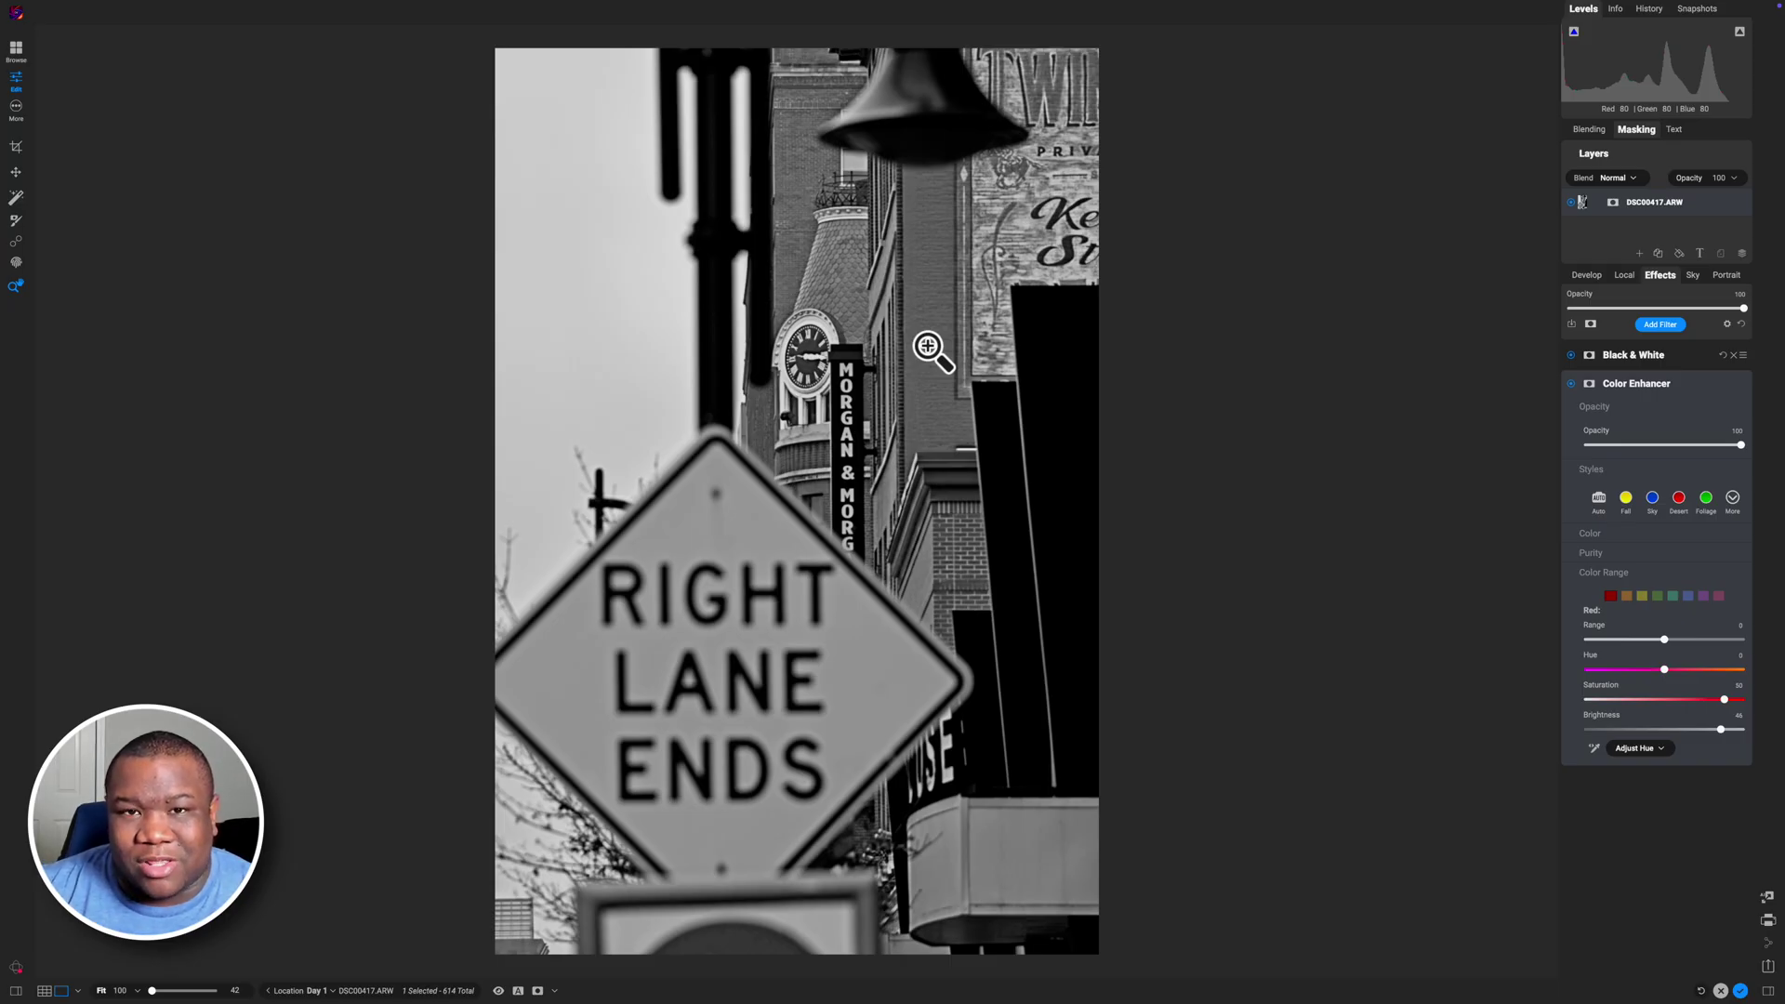
- Collapse the Color Enhancer panel beneath the Black & White filter
left_click(1637, 383)
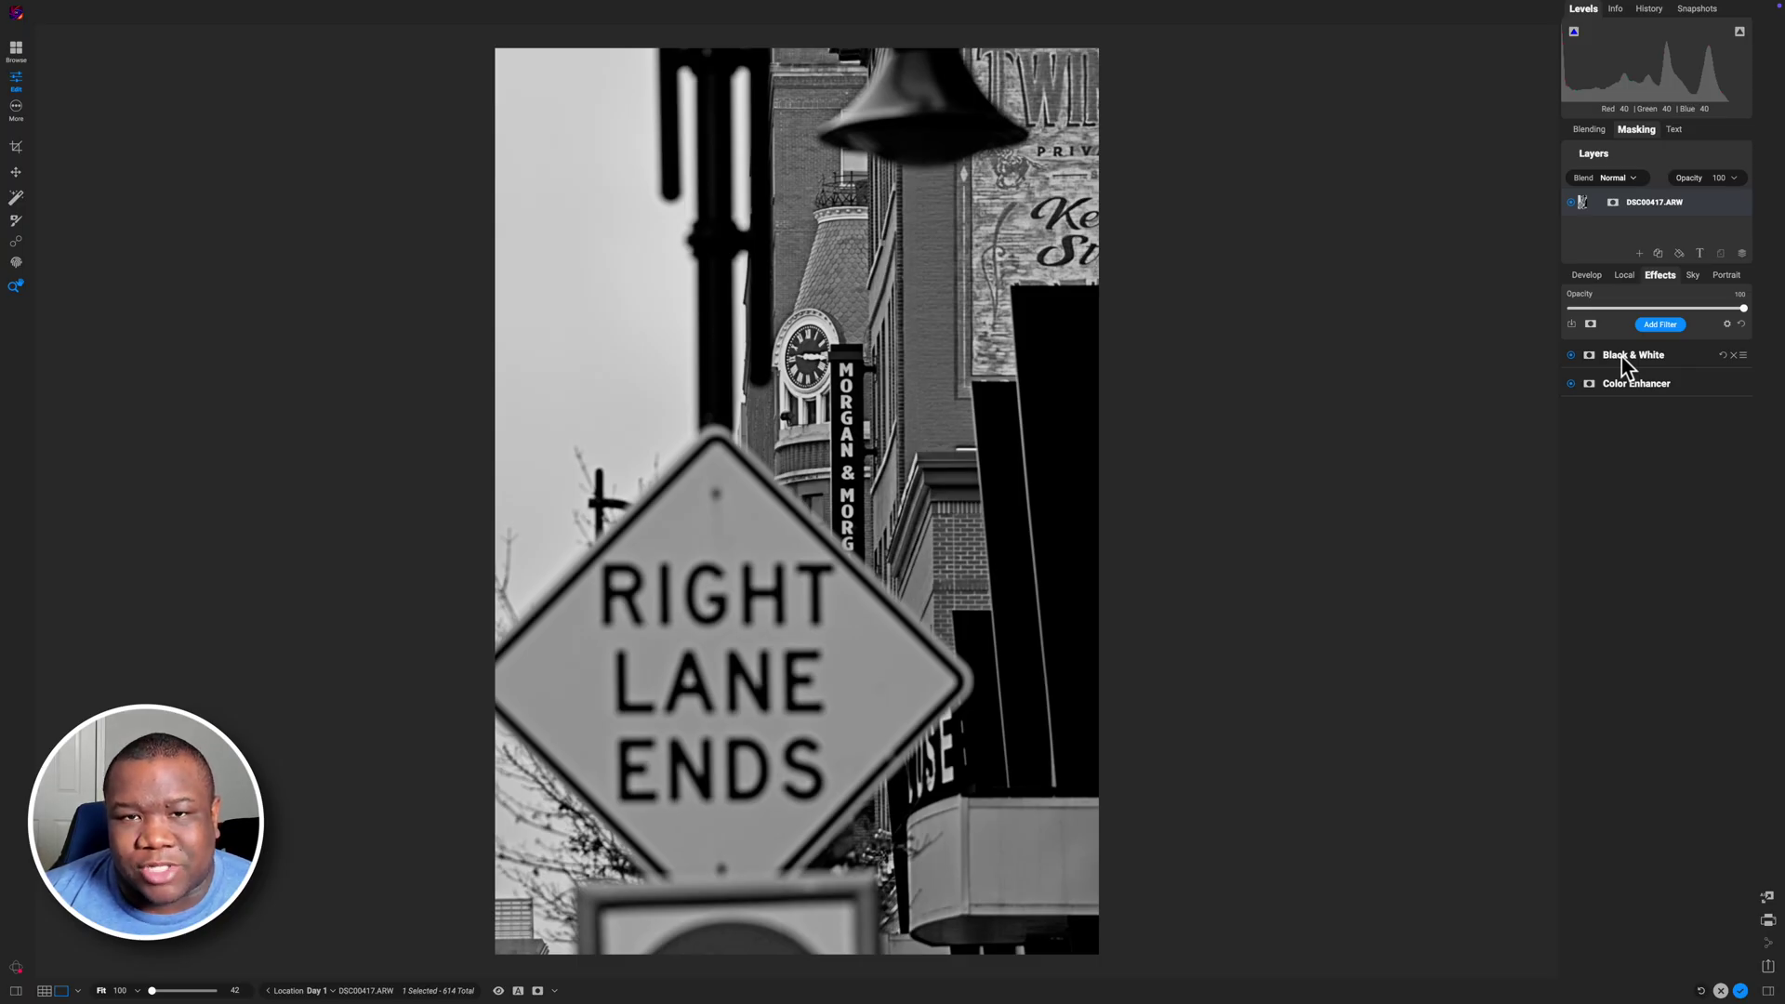
left_click(1570, 354)
left_click(1570, 383)
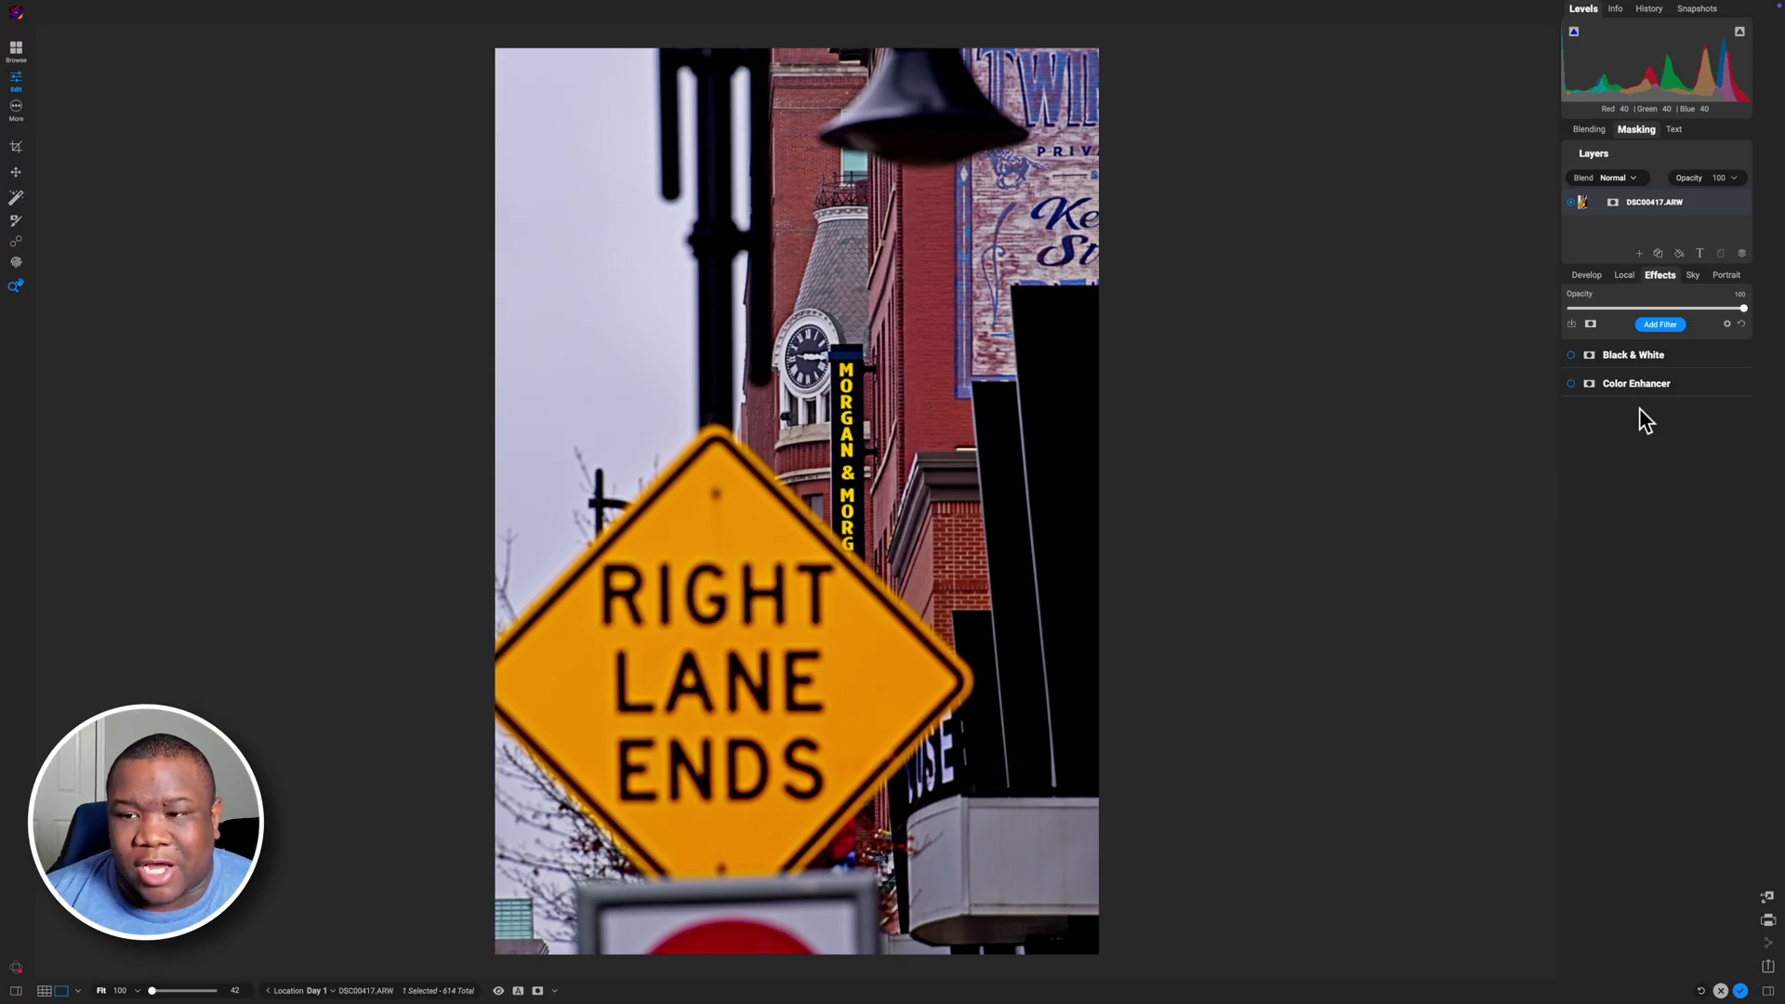
left_click(1571, 384)
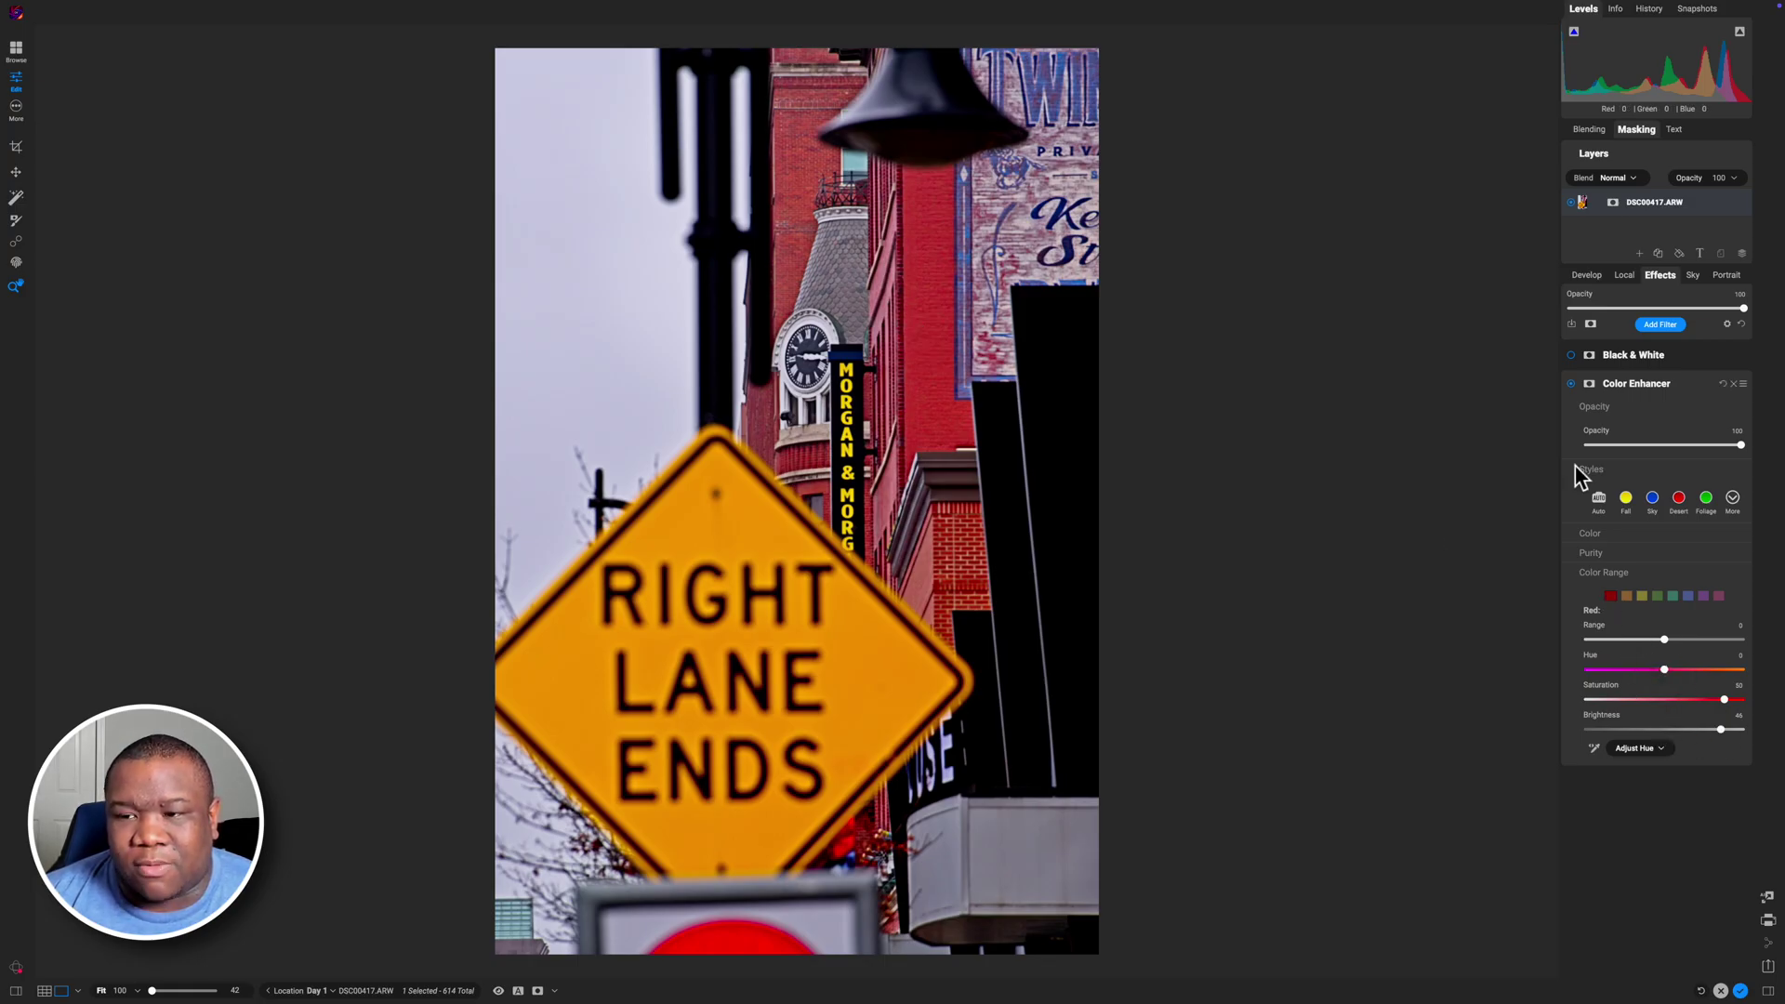
left_click(1571, 357)
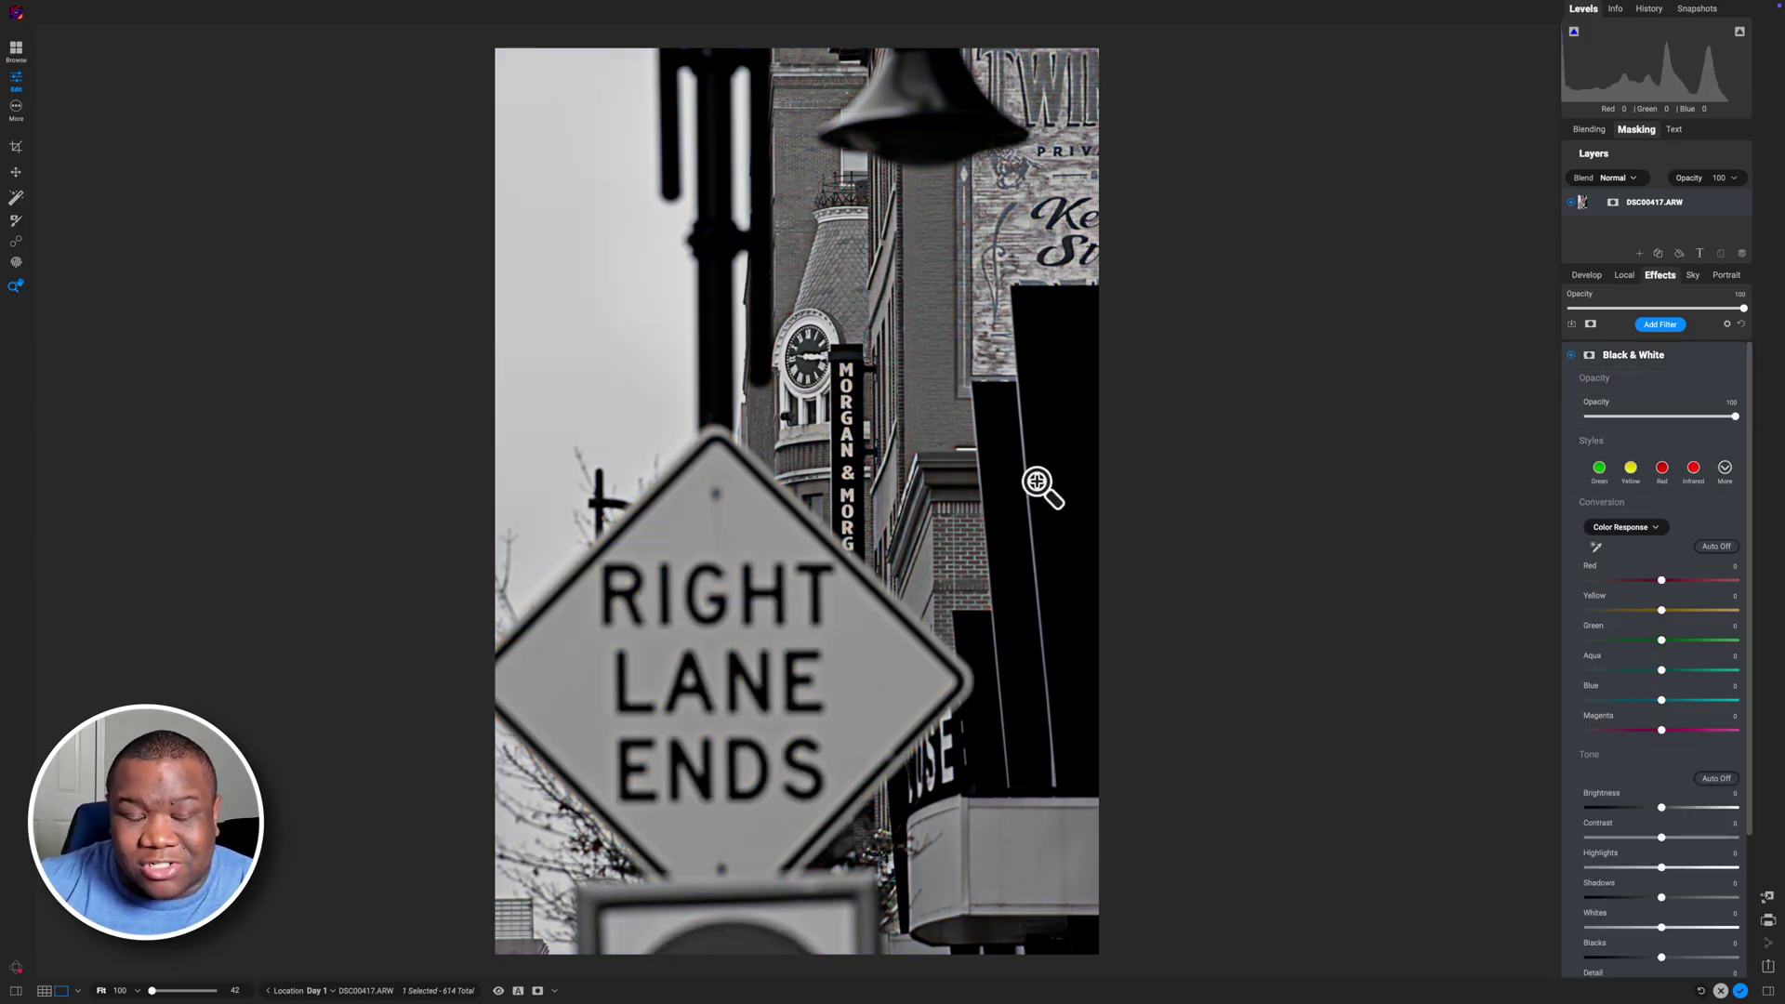
left_click(1610, 359)
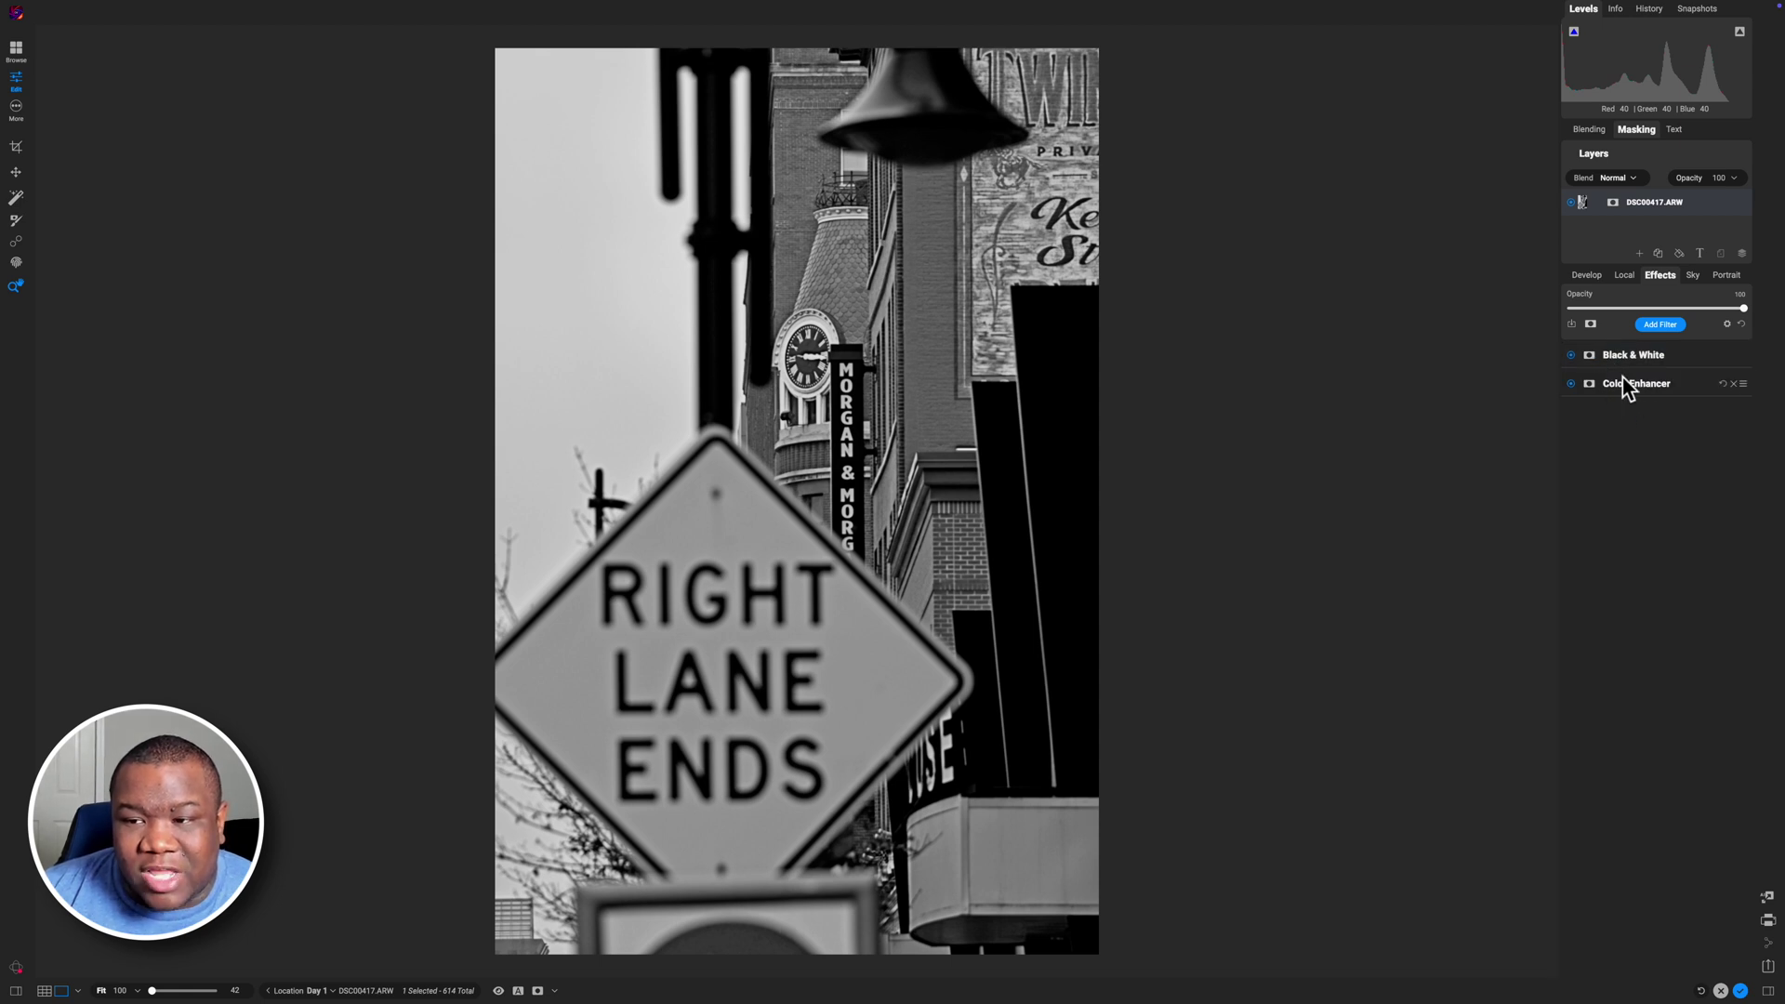
- Reposition Color Enhancer in the stack and raise its red Brightness from -100 to 13
left_click_drag(1629, 381, 1631, 354)
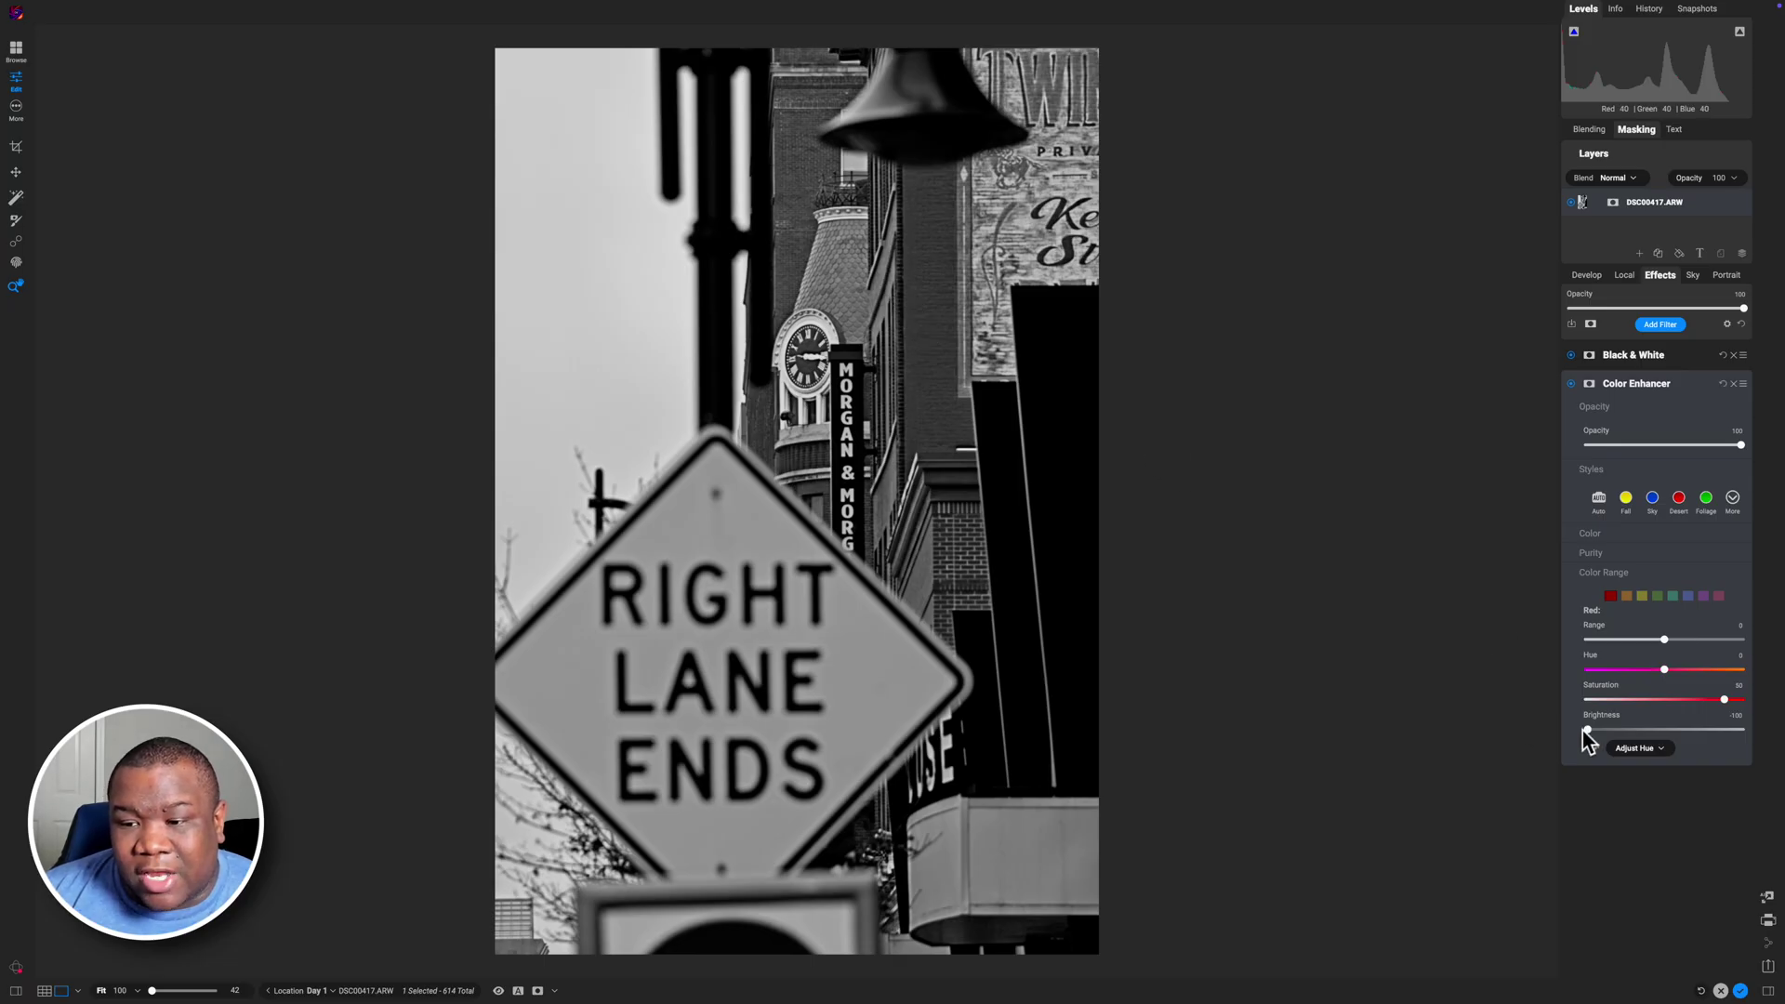
left_click_drag(1587, 729, 1688, 737)
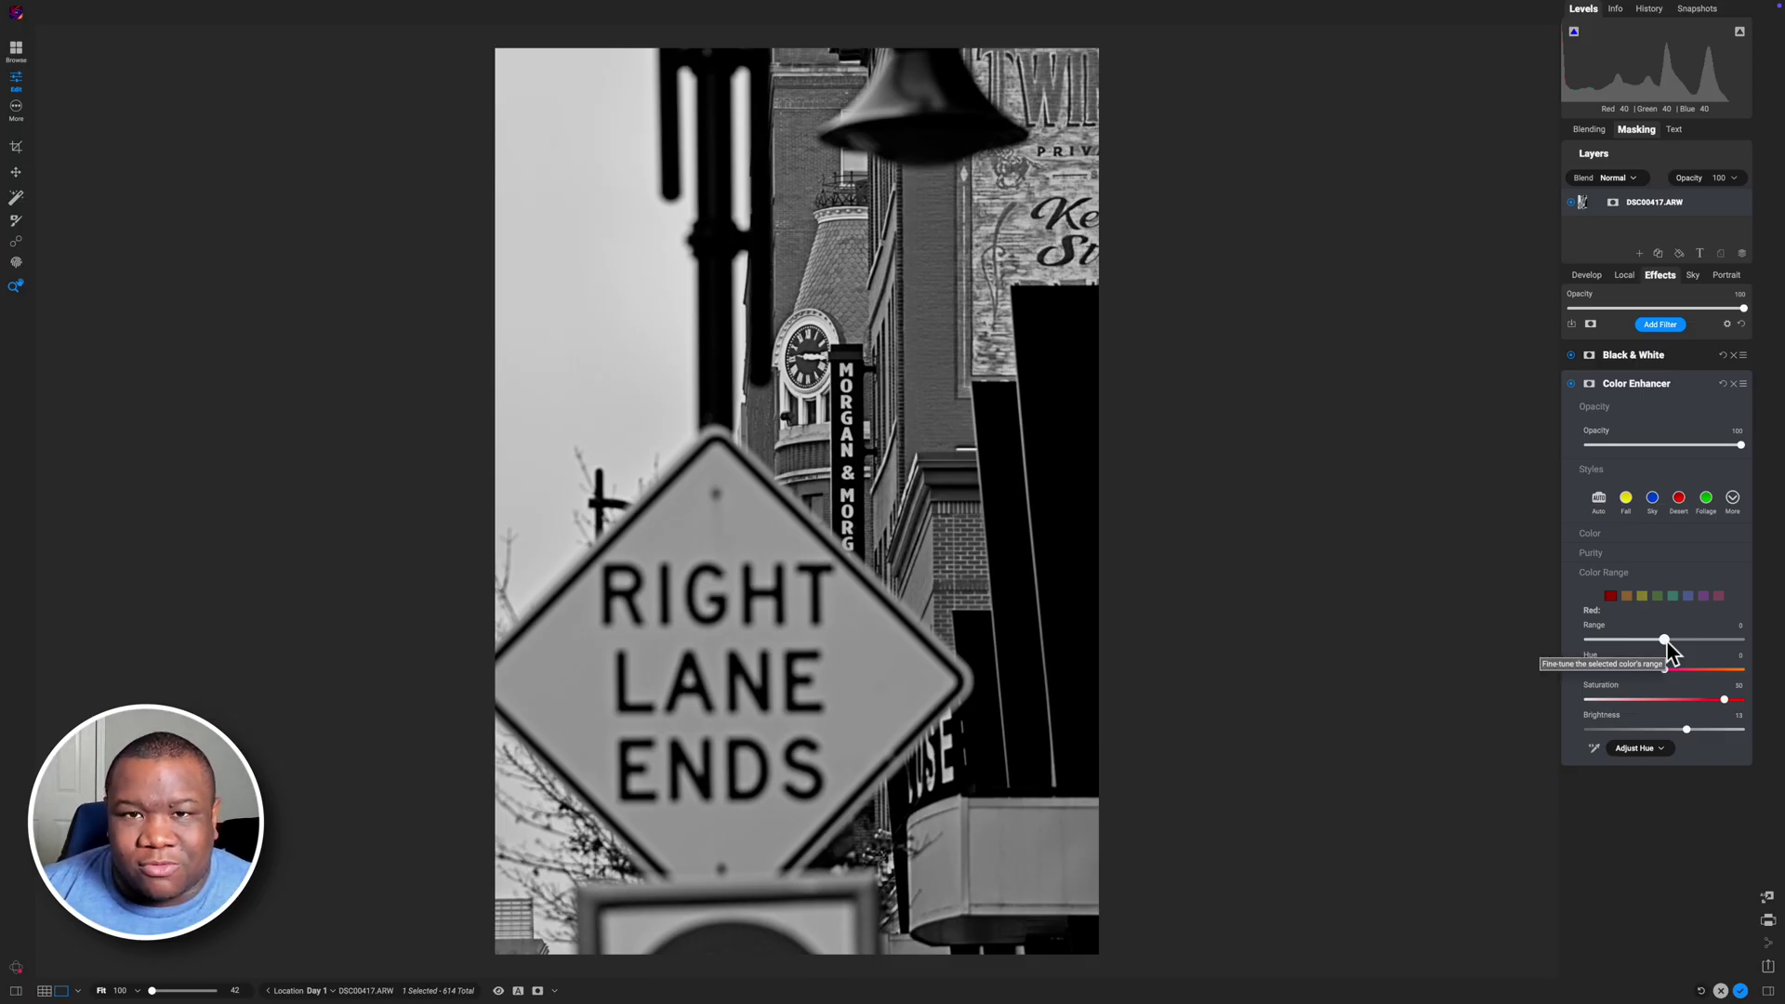
- Try Auto colour response on Black & White, reset sliders to zero, and nudge the Red slider
left_click(1636, 354)
left_click_drag(1634, 353, 1566, 70)
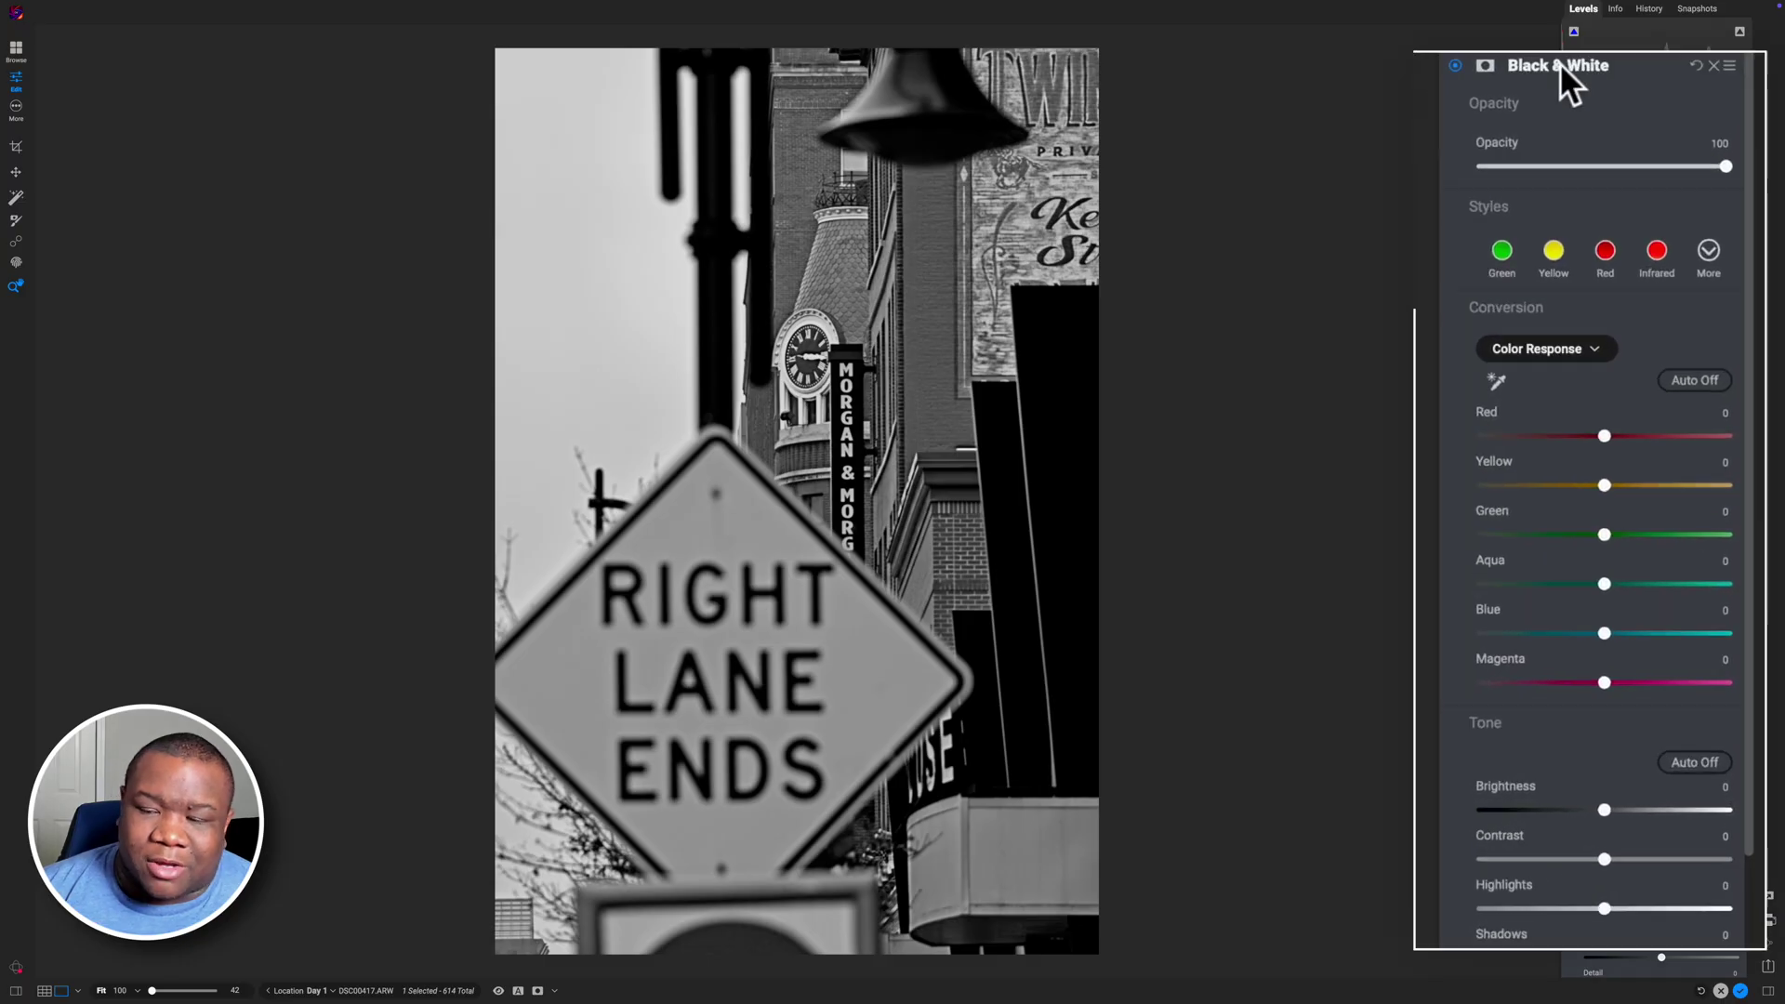
left_click(1696, 372)
left_click(1710, 372)
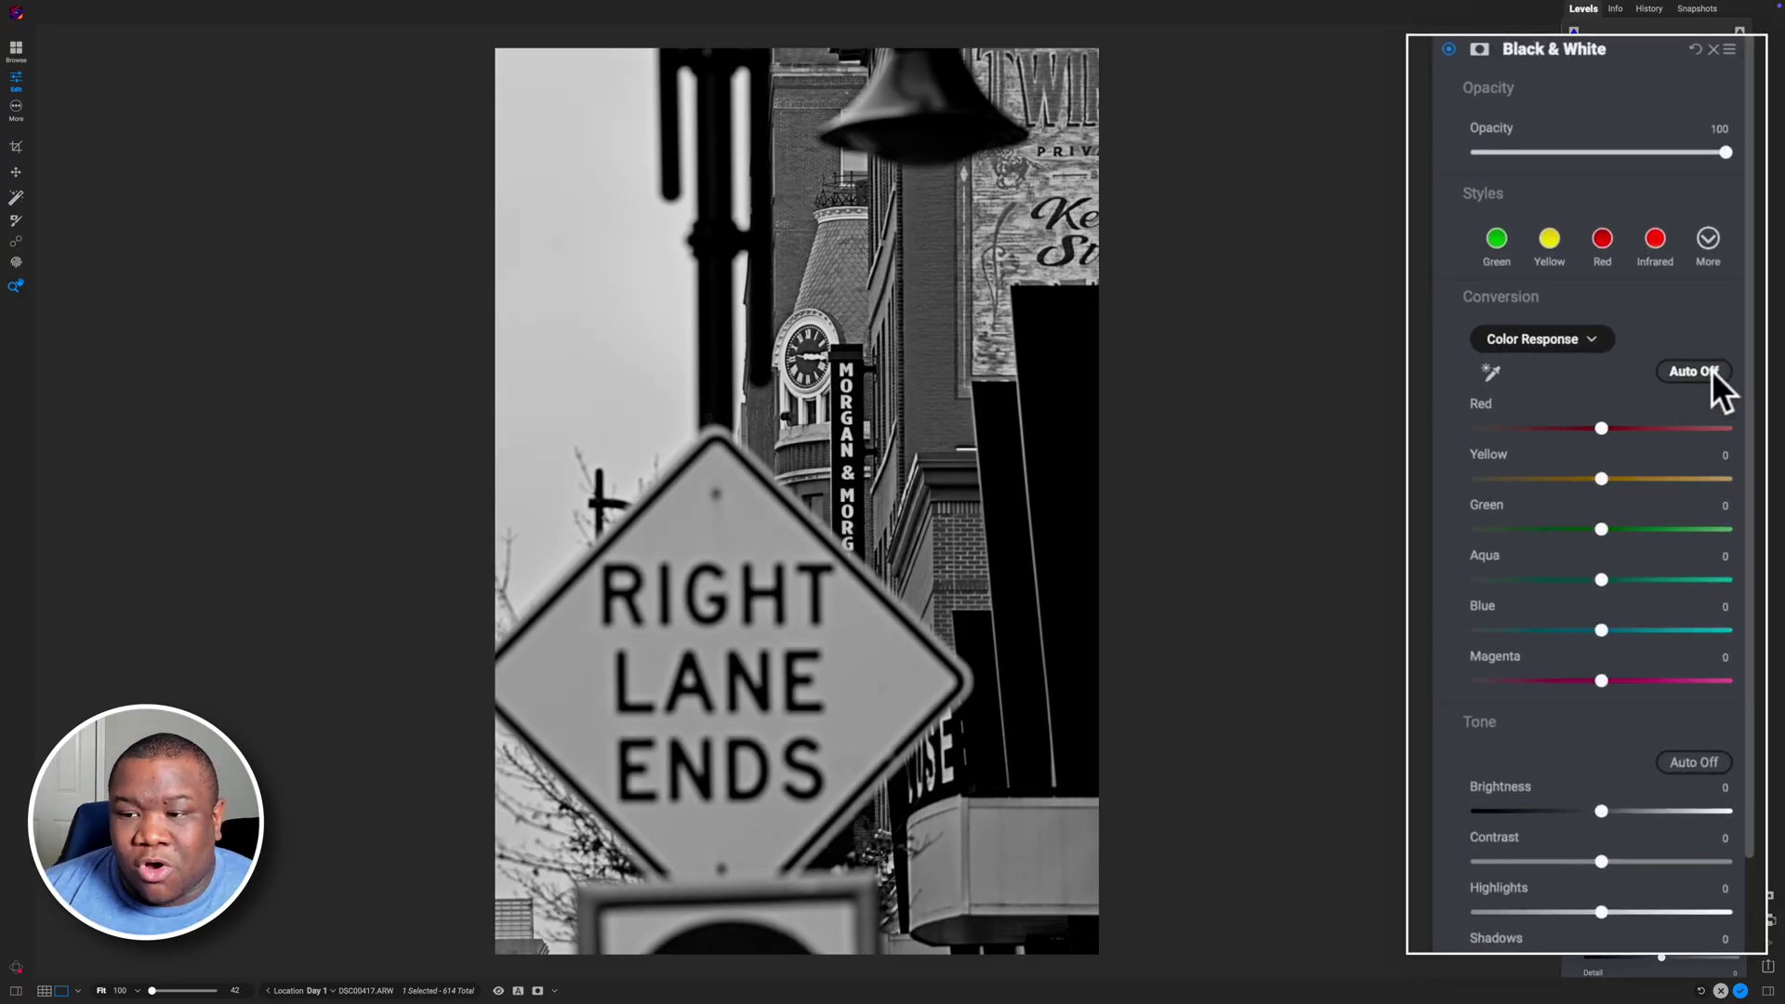
mouse_move(1603, 429)
left_mouse_down()
mouse_move(1478, 433)
mouse_move(1718, 433)
mouse_move(1498, 444)
mouse_move(1615, 447)
left_mouse_up()
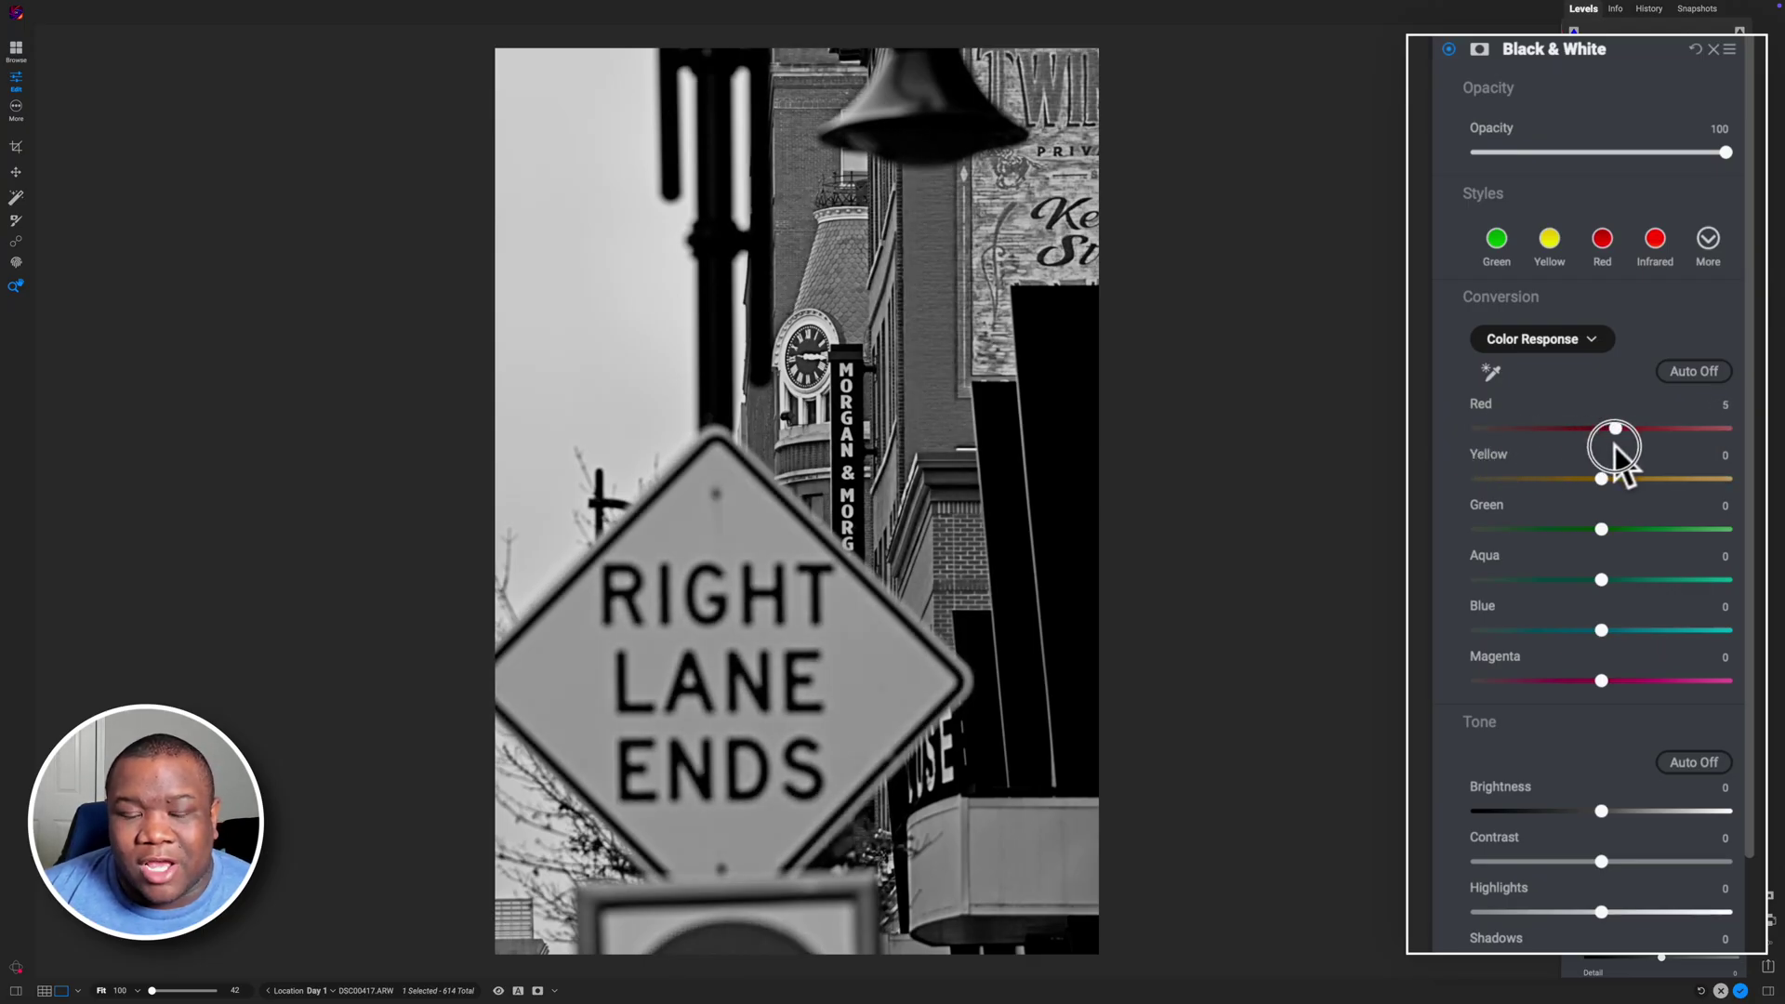
left_click(1585, 48)
- Max Color Enhancer's red Brightness at 100 and raise Black & White's Red response to 100
left_click(1548, 96)
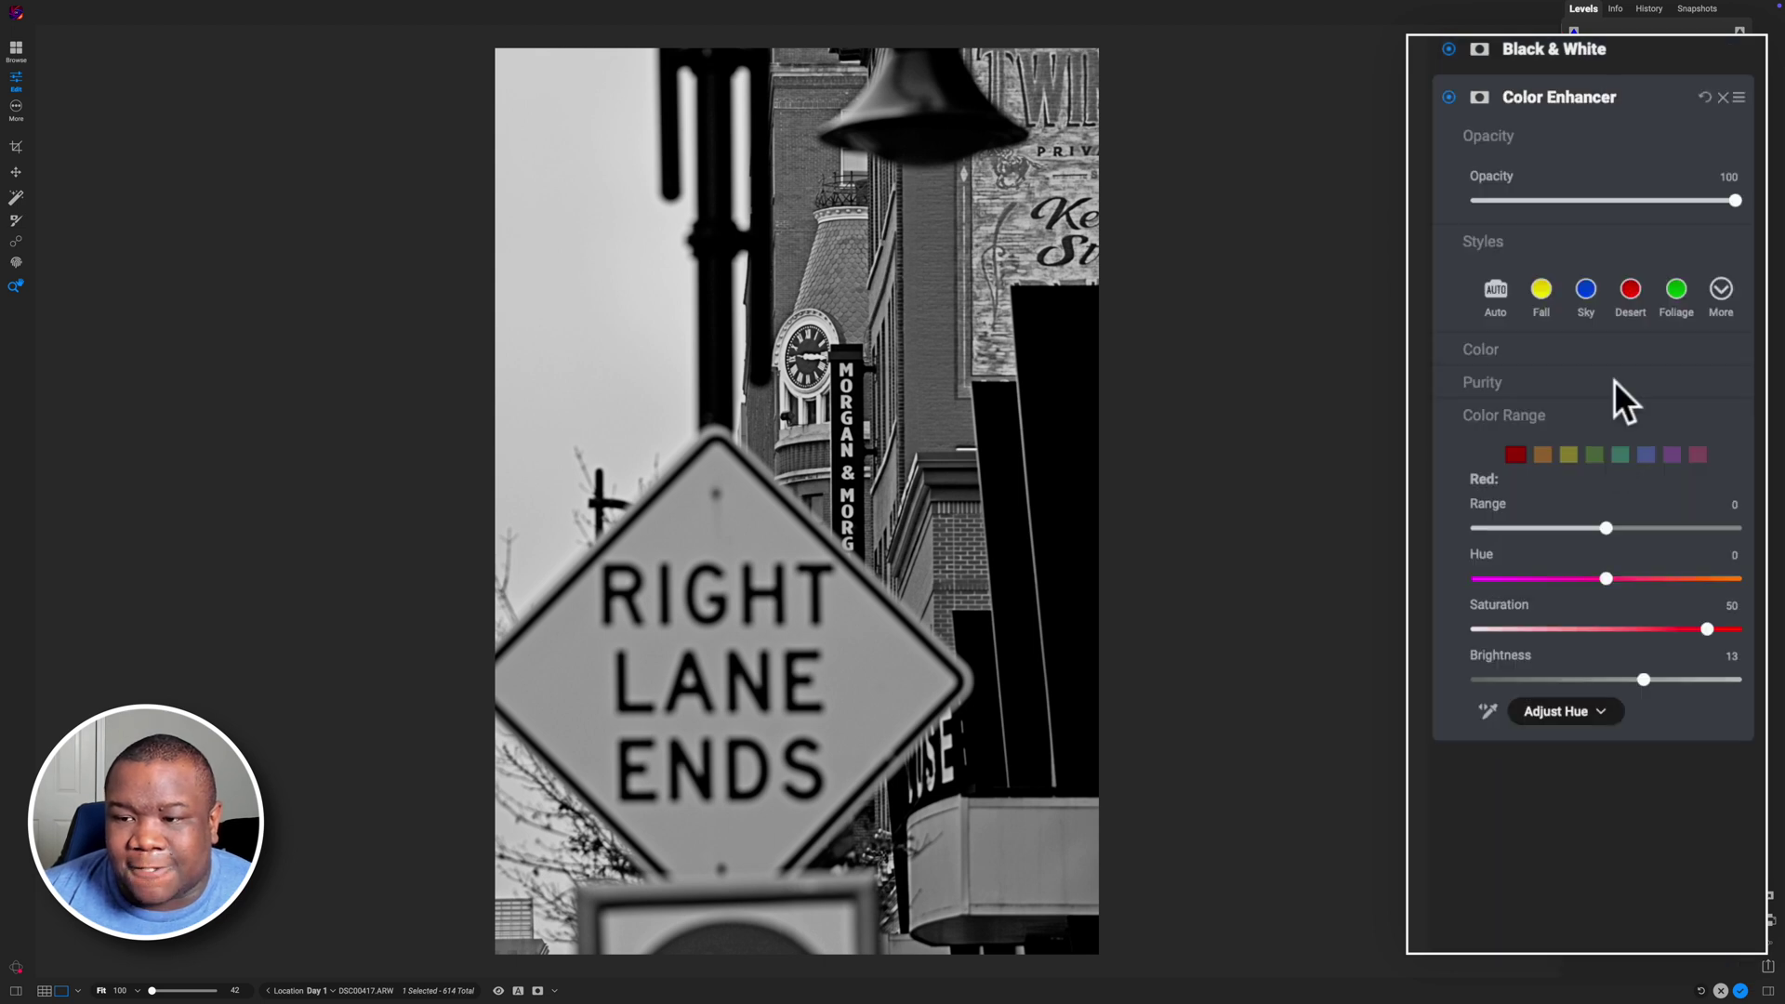
left_click_drag(1647, 679, 1747, 683)
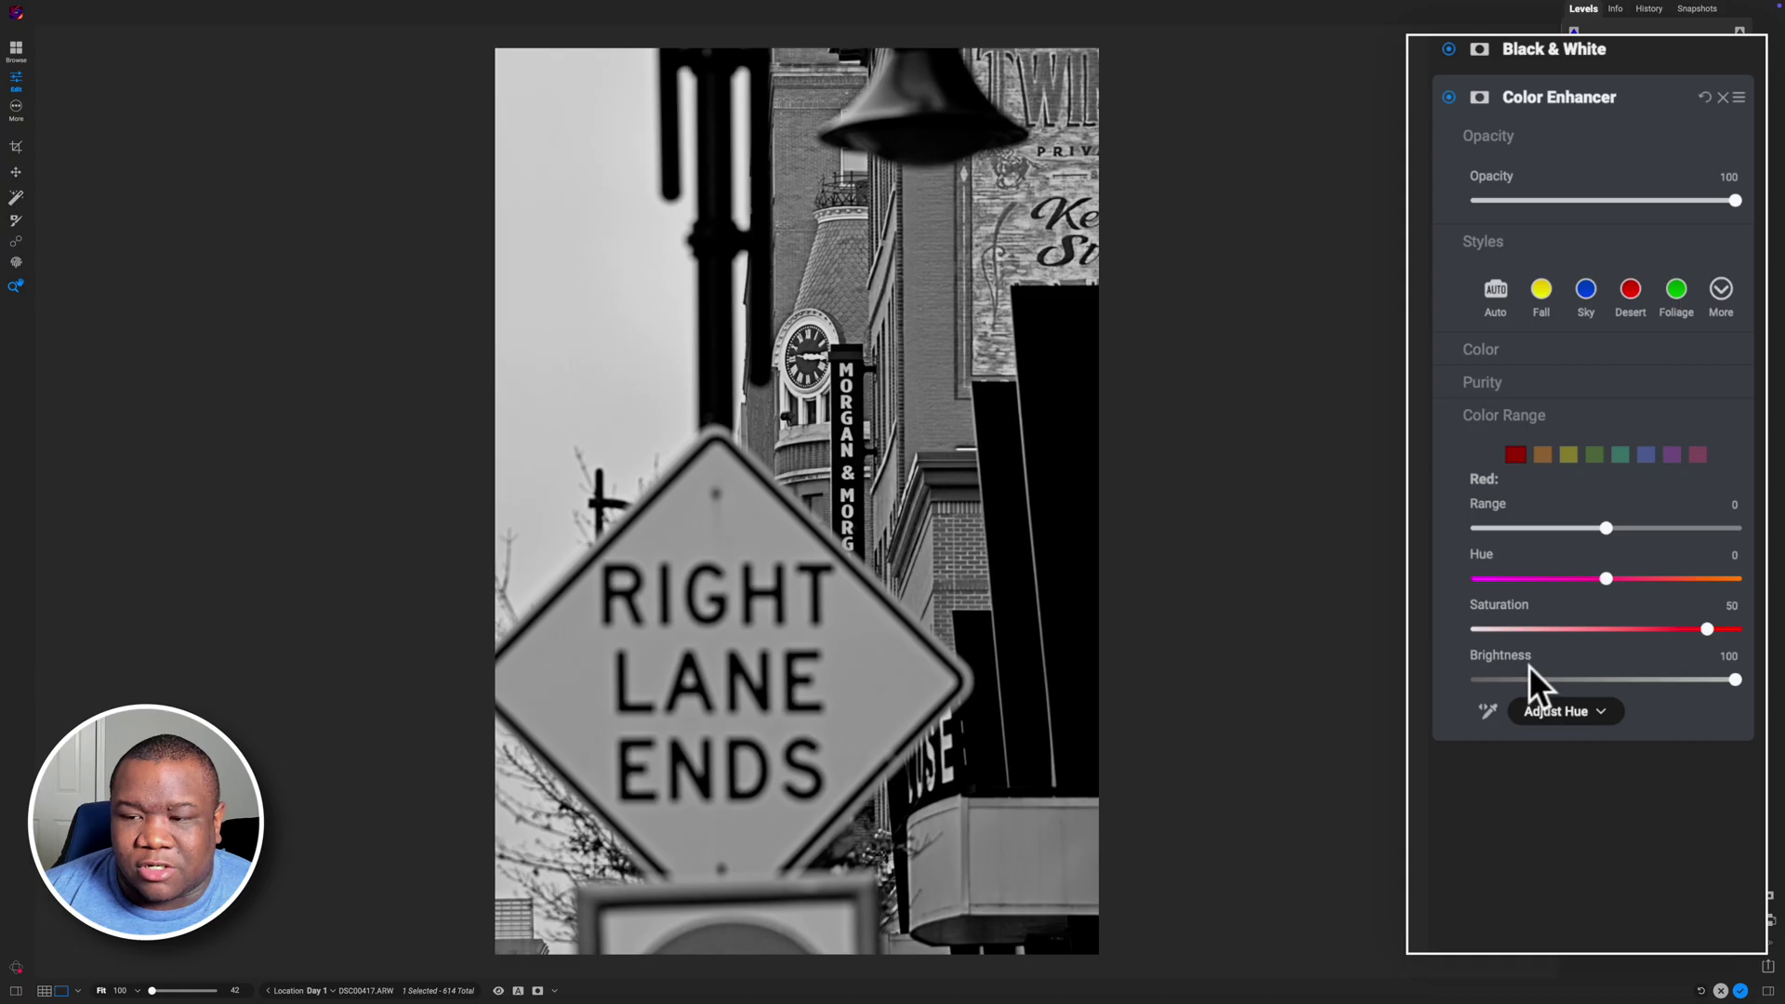
left_click(1553, 91)
left_click(1550, 49)
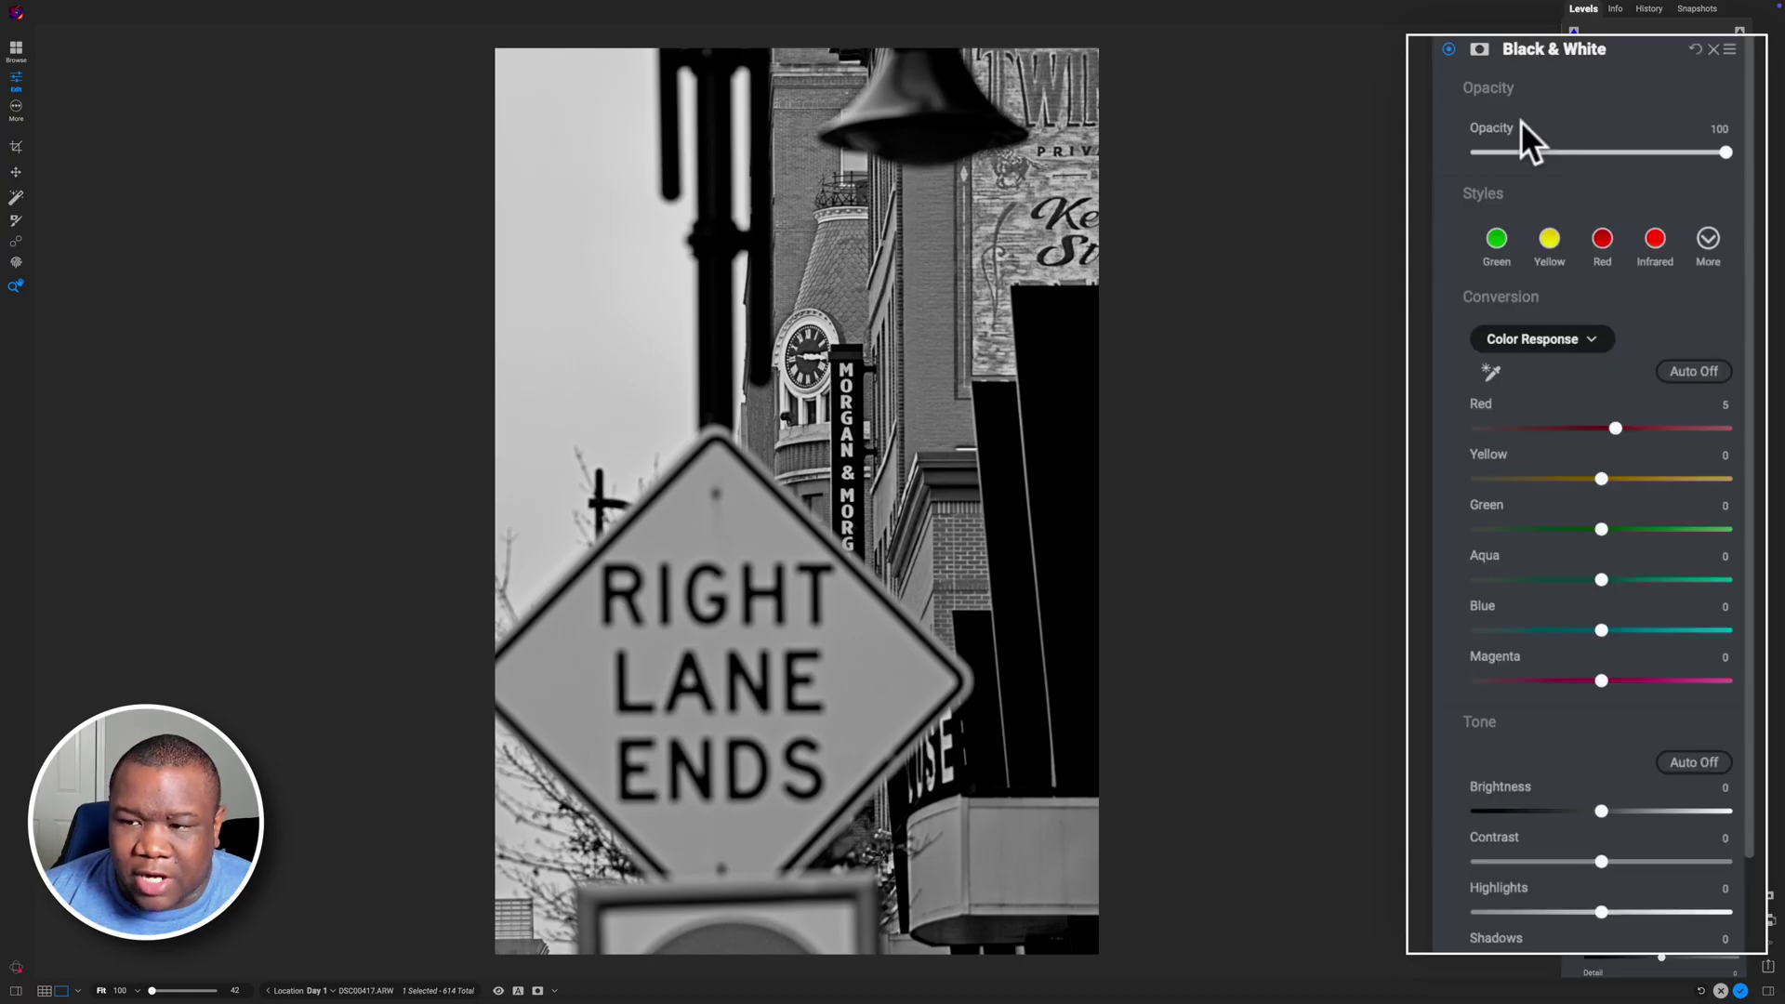
left_click_drag(1615, 426, 1615, 427)
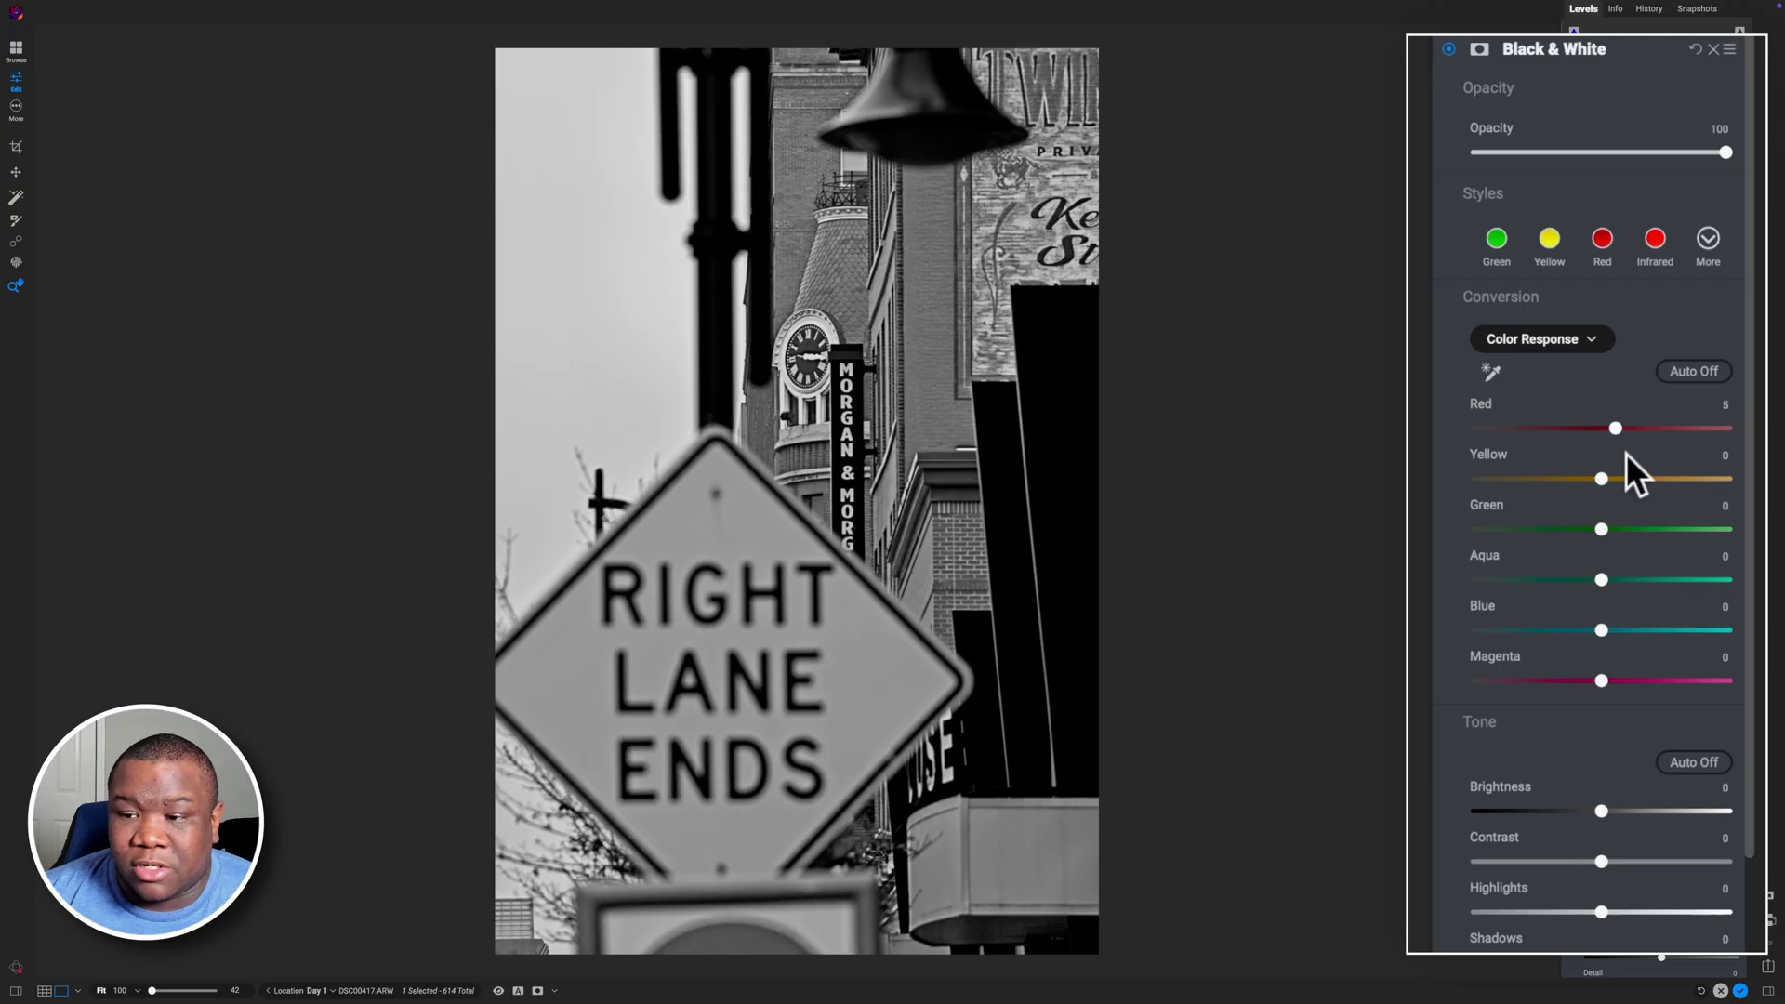
left_click_drag(1615, 427, 1741, 435)
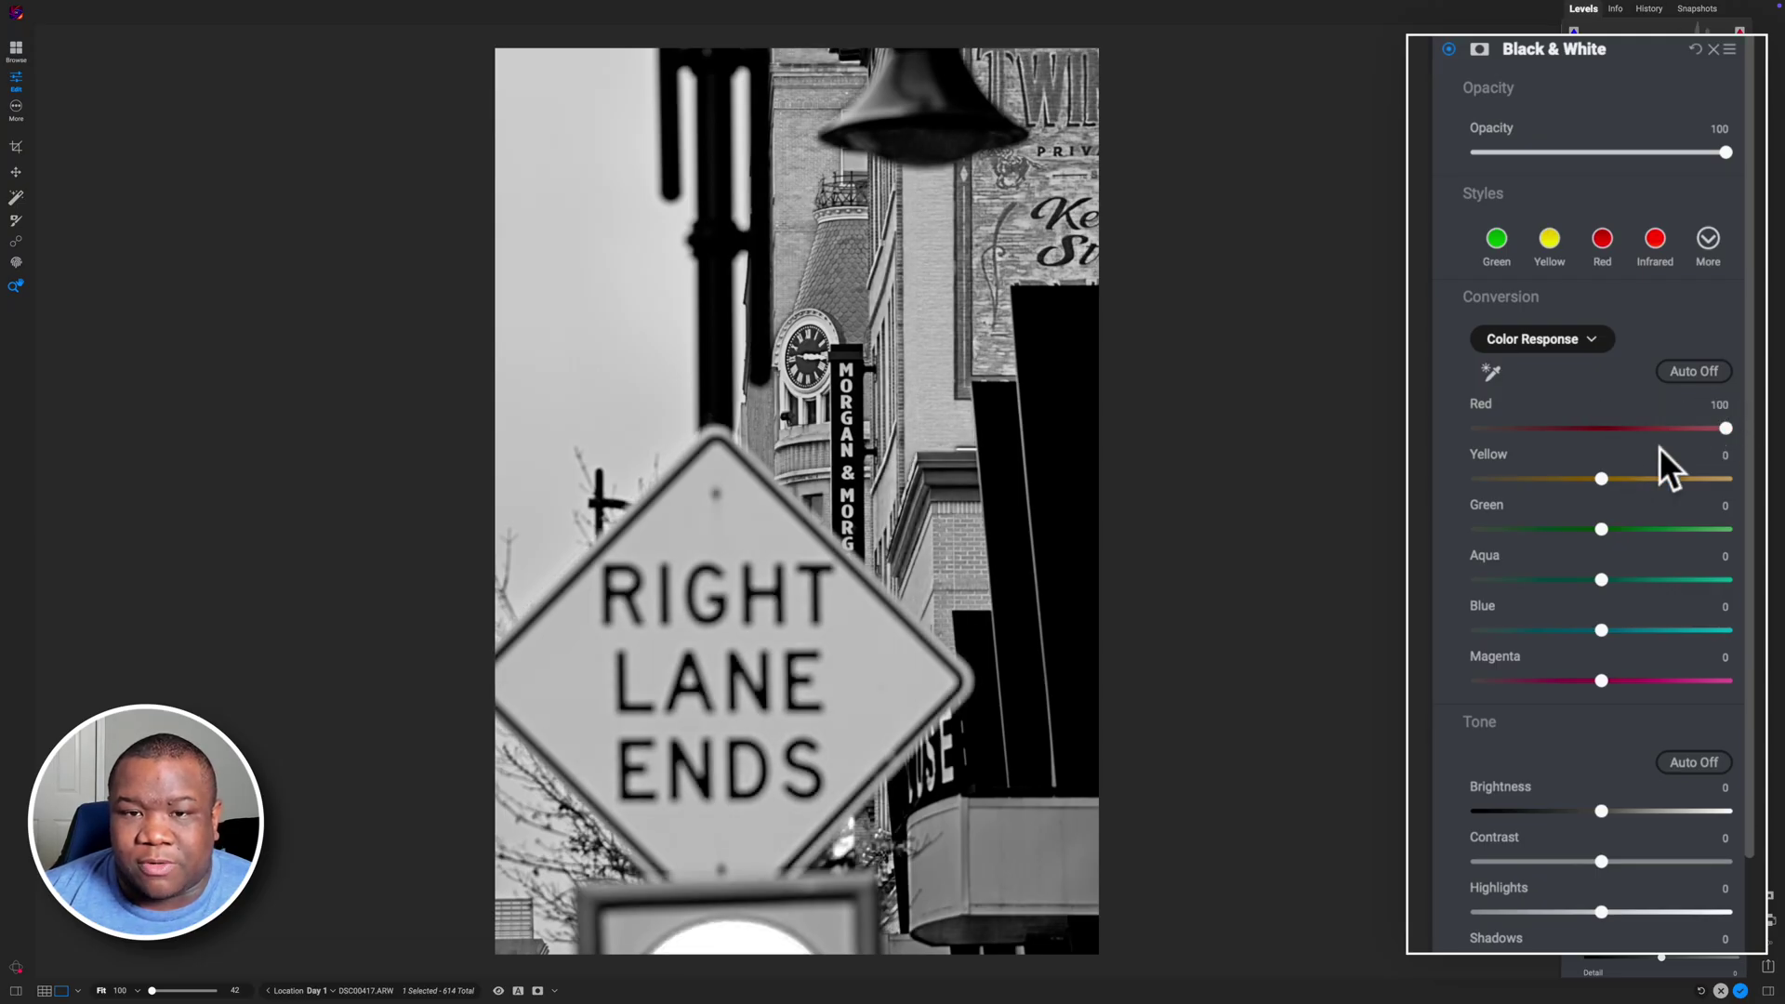
left_click(1569, 49)
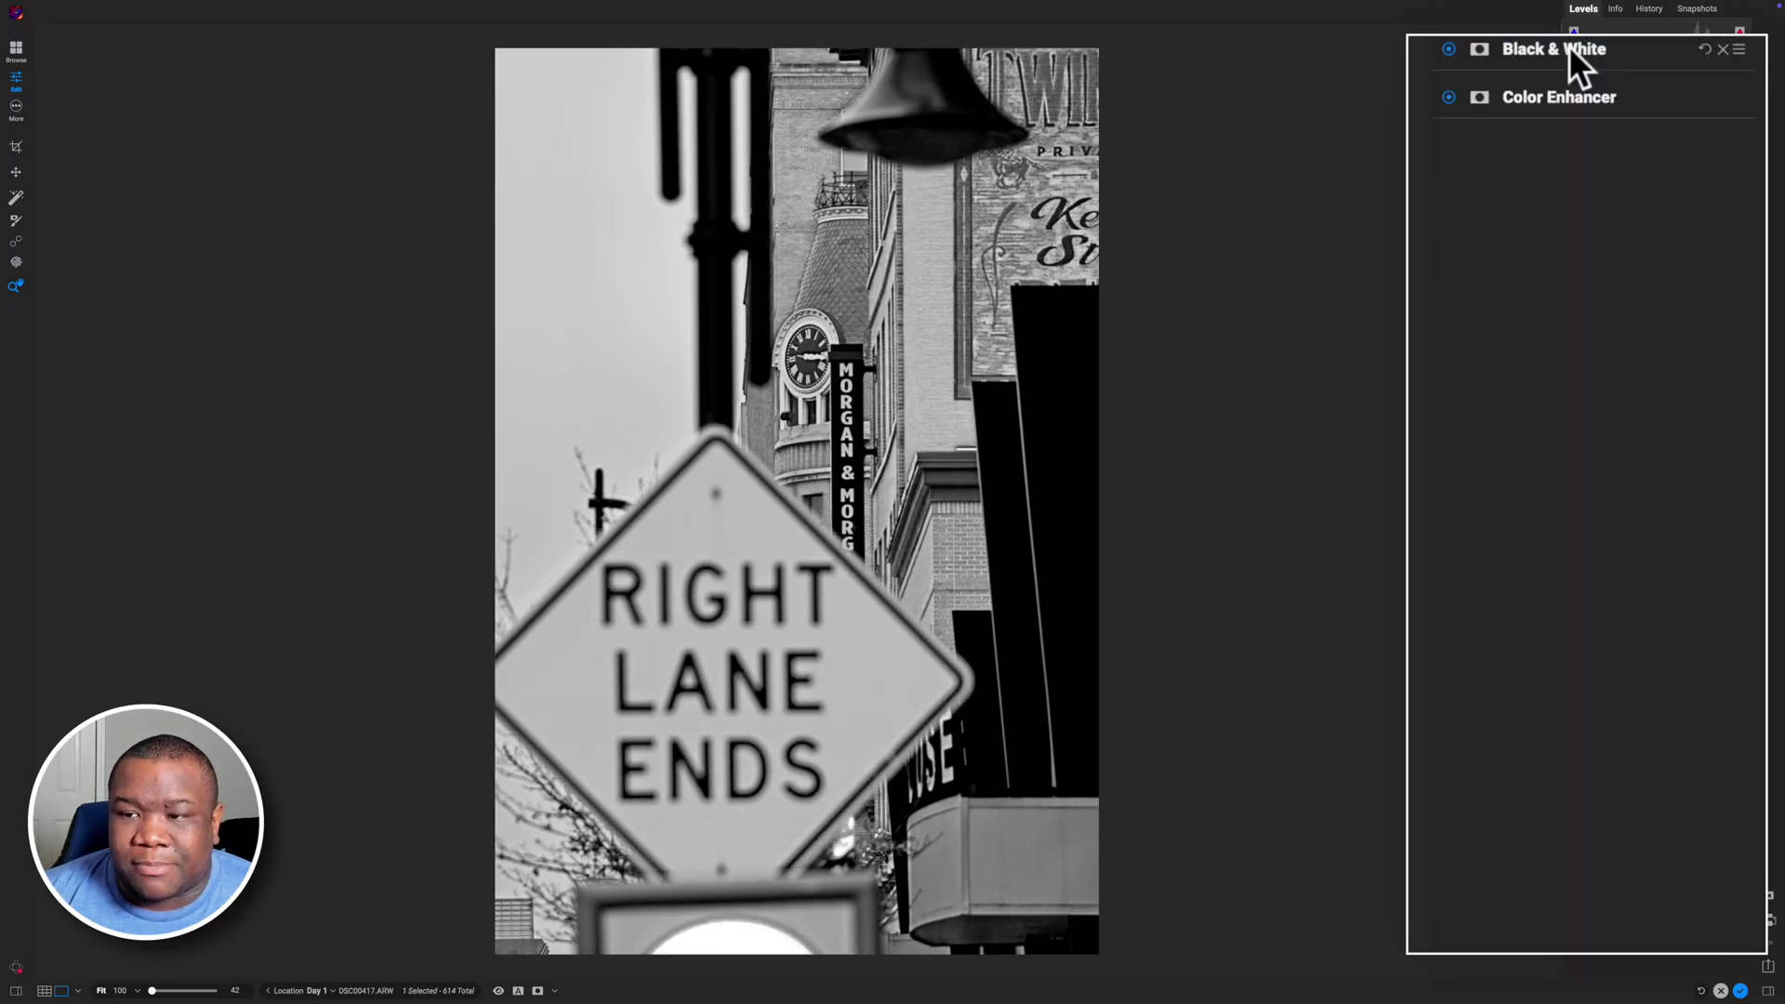
- Lower Color Enhancer's red Brightness to 46 and check the Black & White settings
left_click(1450, 97)
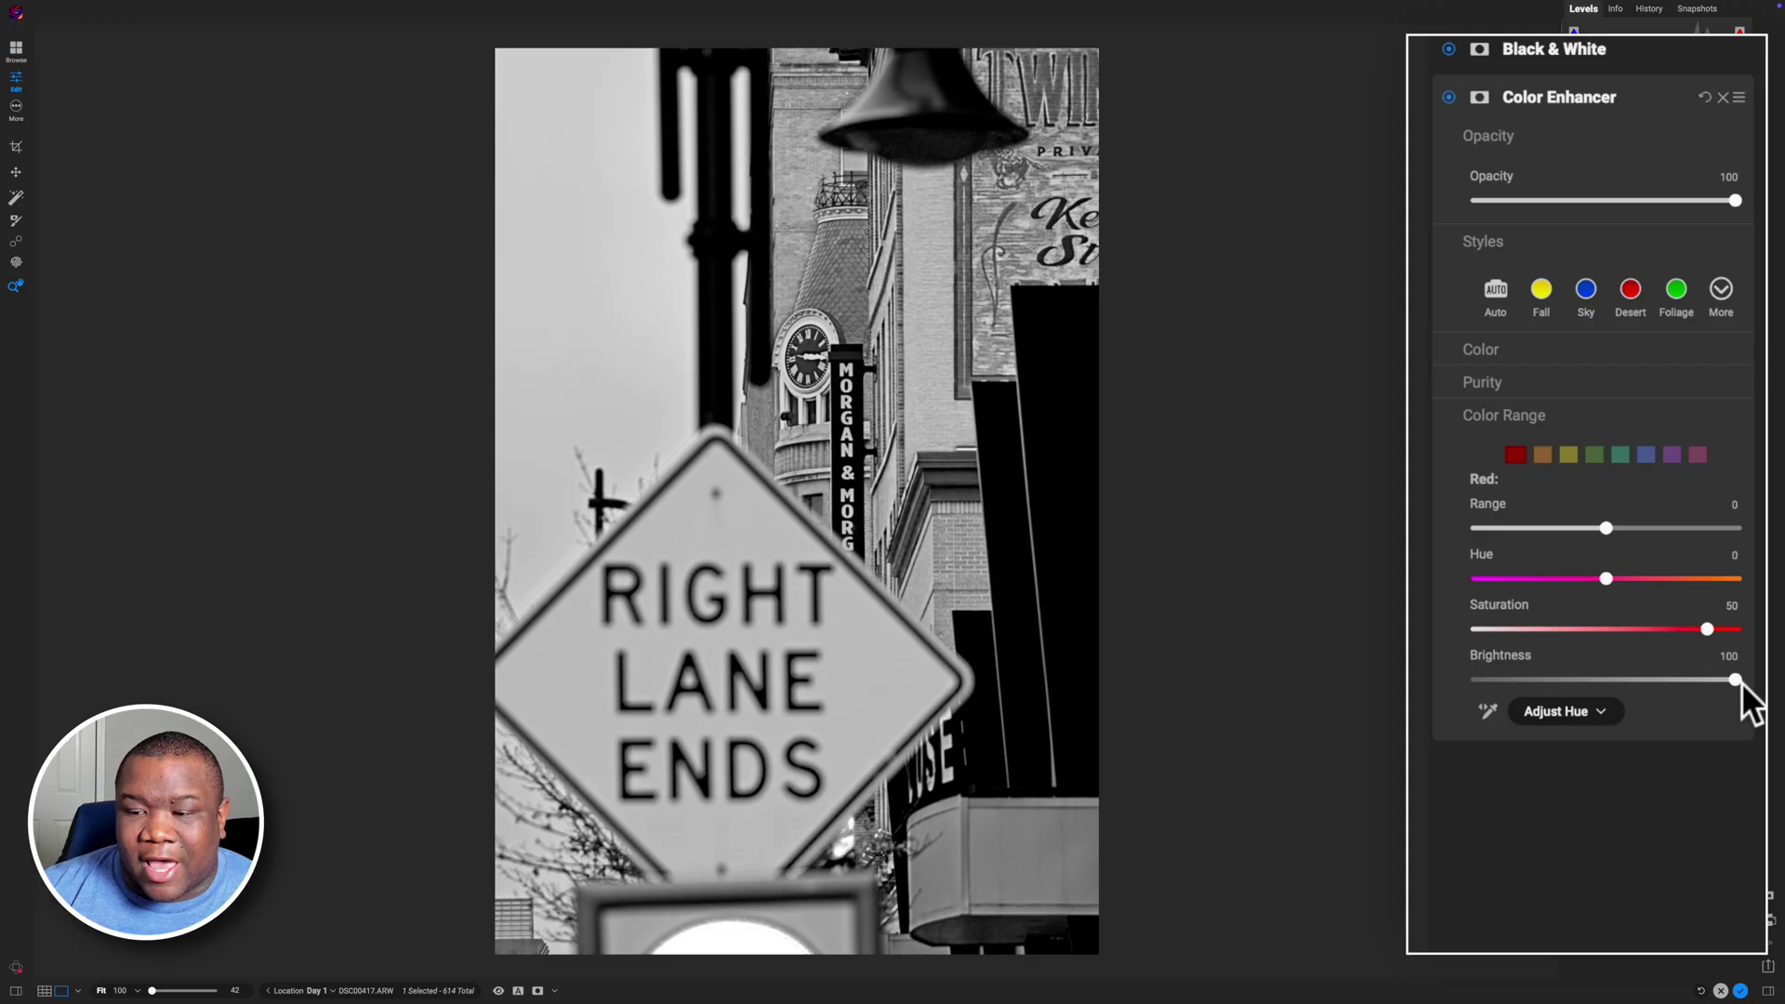
mouse_move(1735, 679)
left_mouse_down()
mouse_move(1597, 677)
mouse_move(1701, 679)
left_mouse_up()
left_click(1565, 52)
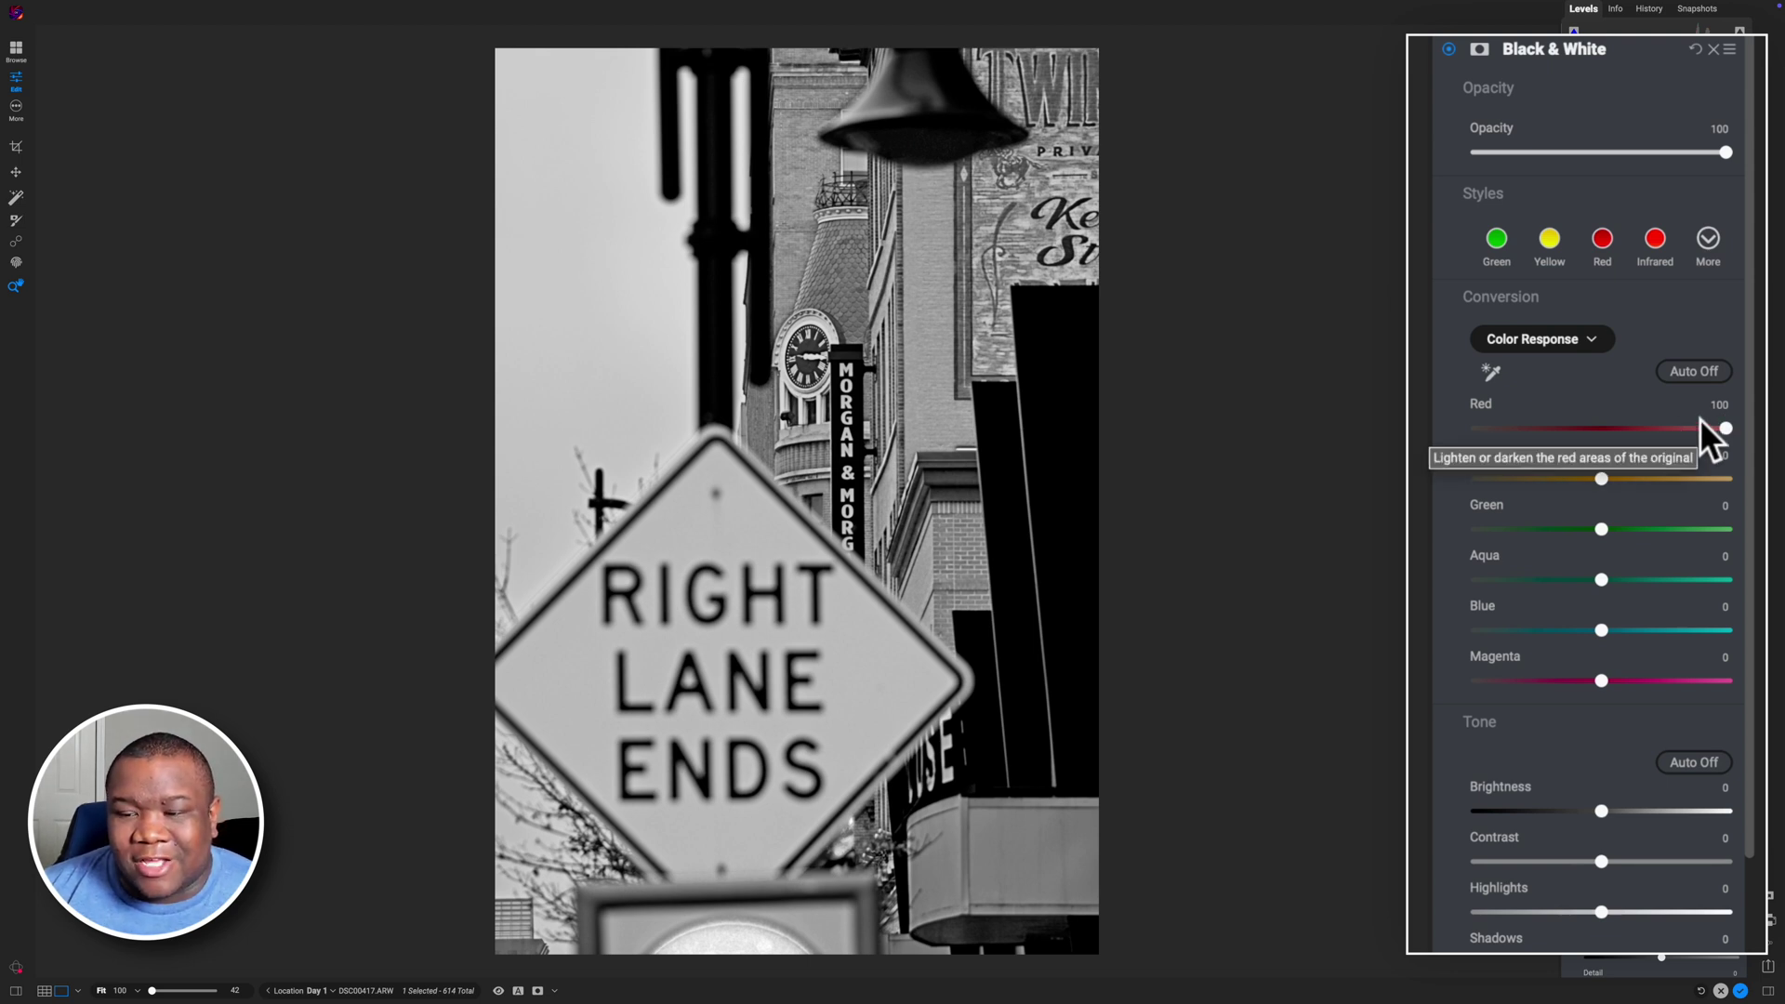
left_click(1554, 58)
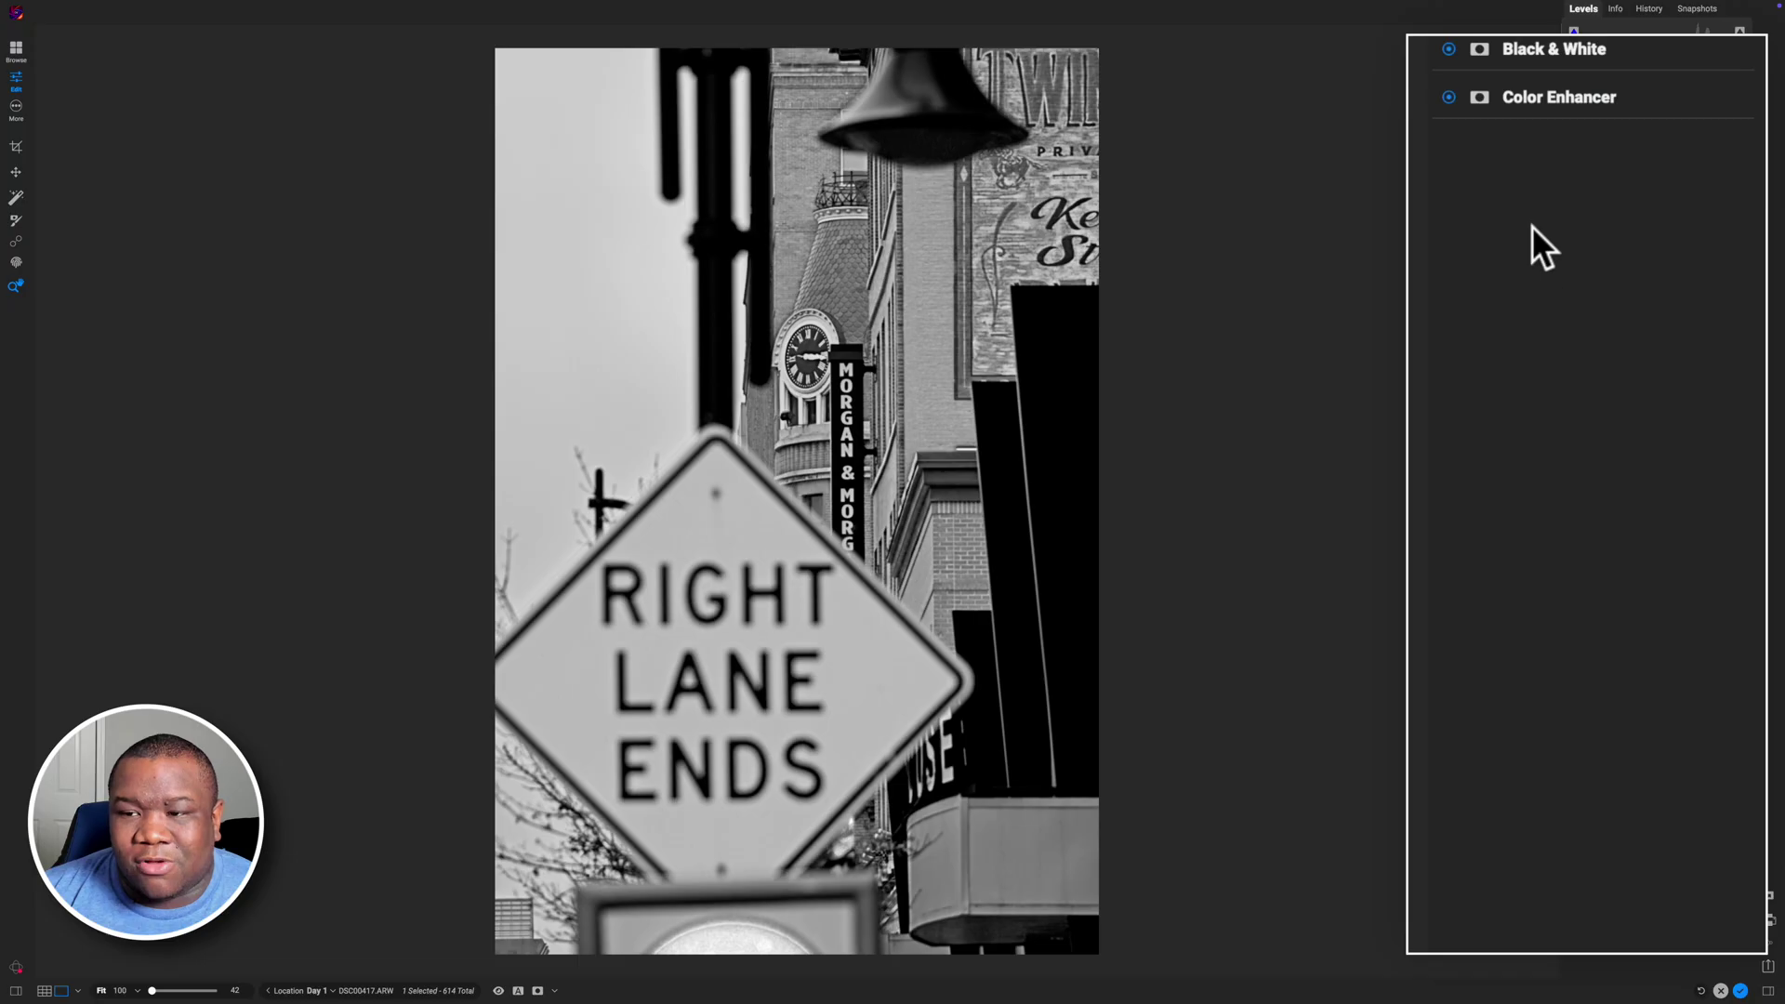
- Set Color Enhancer's red Hue to -7 and orange Hue to -85, then reselect red
left_click(1542, 106)
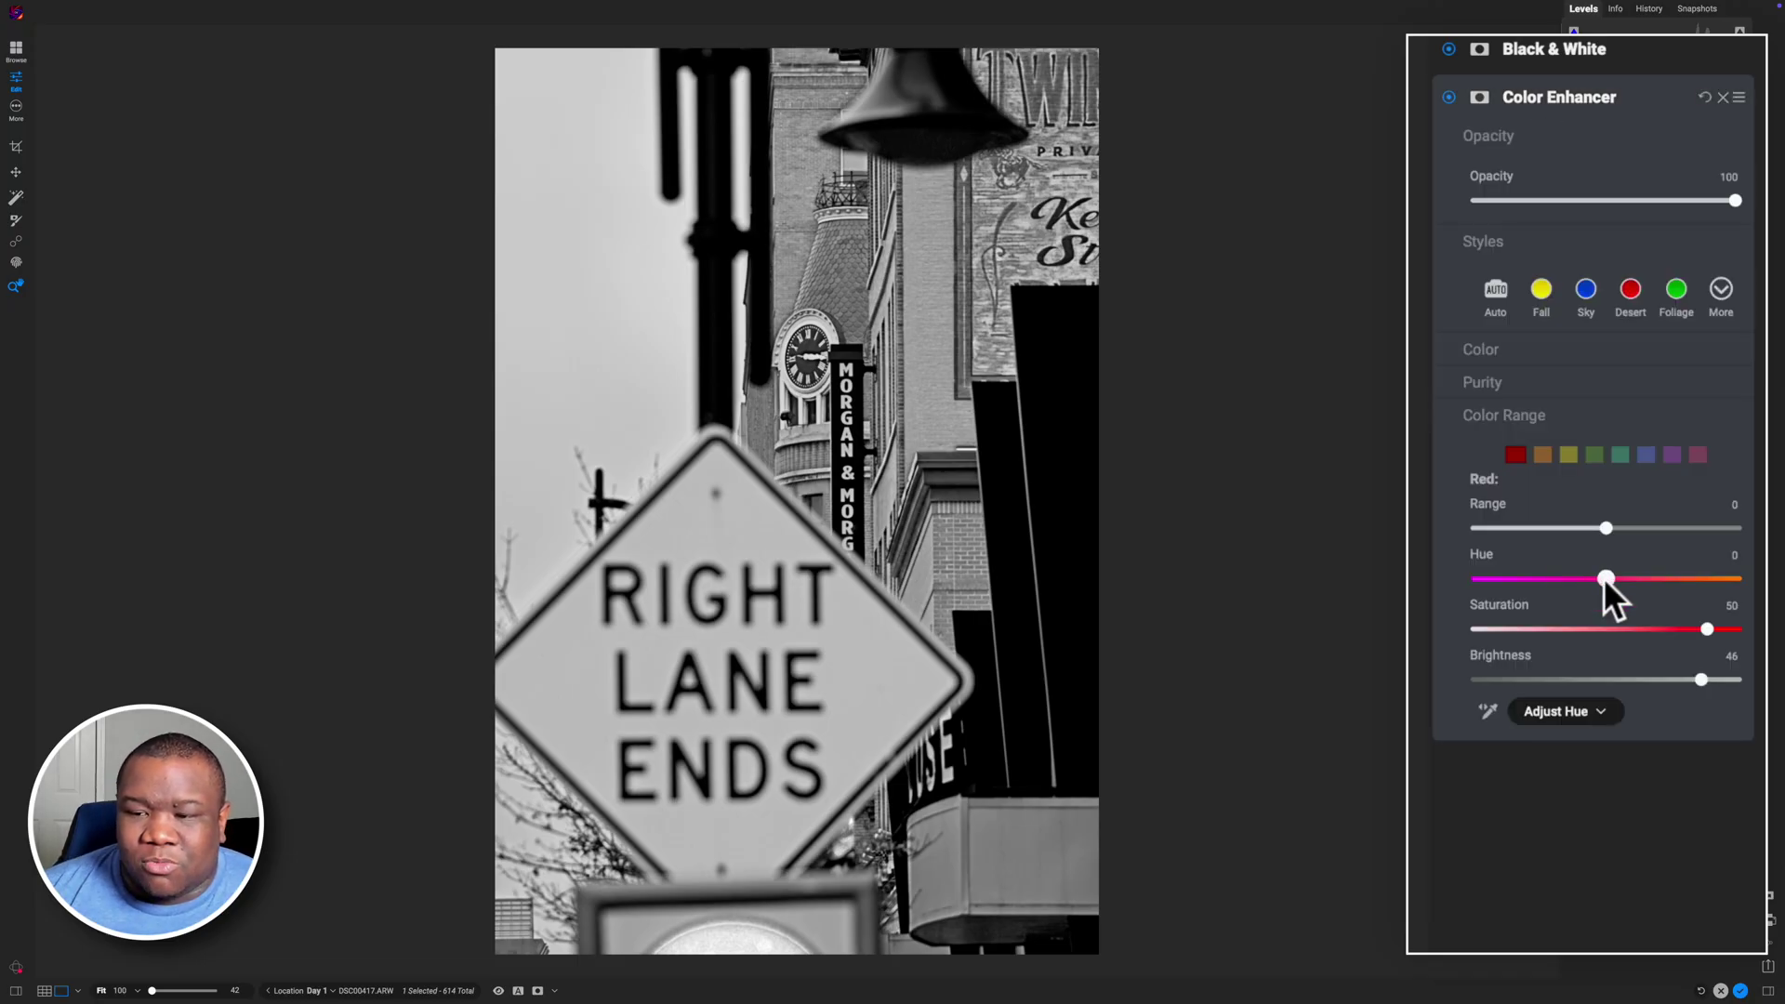
mouse_move(1605, 579)
left_mouse_down()
mouse_move(1629, 580)
mouse_move(1586, 577)
left_mouse_up()
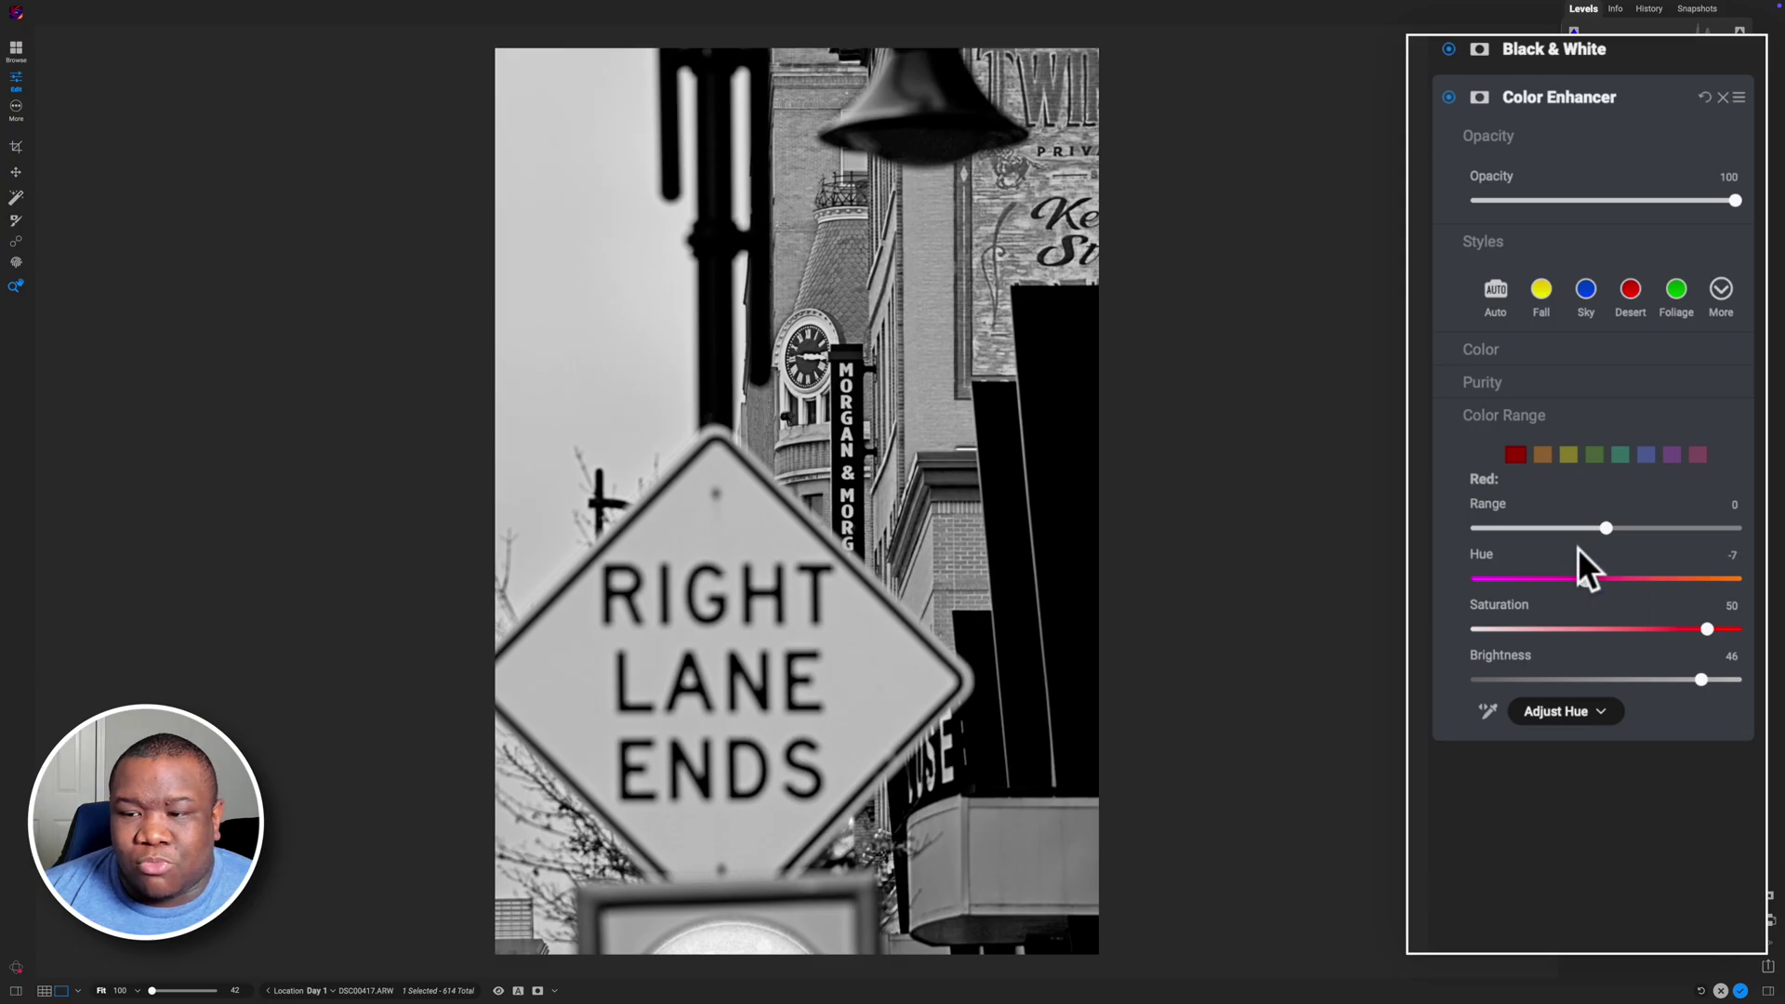
left_click(1542, 455)
left_click_drag(1606, 578, 1486, 578)
left_click(1515, 456)
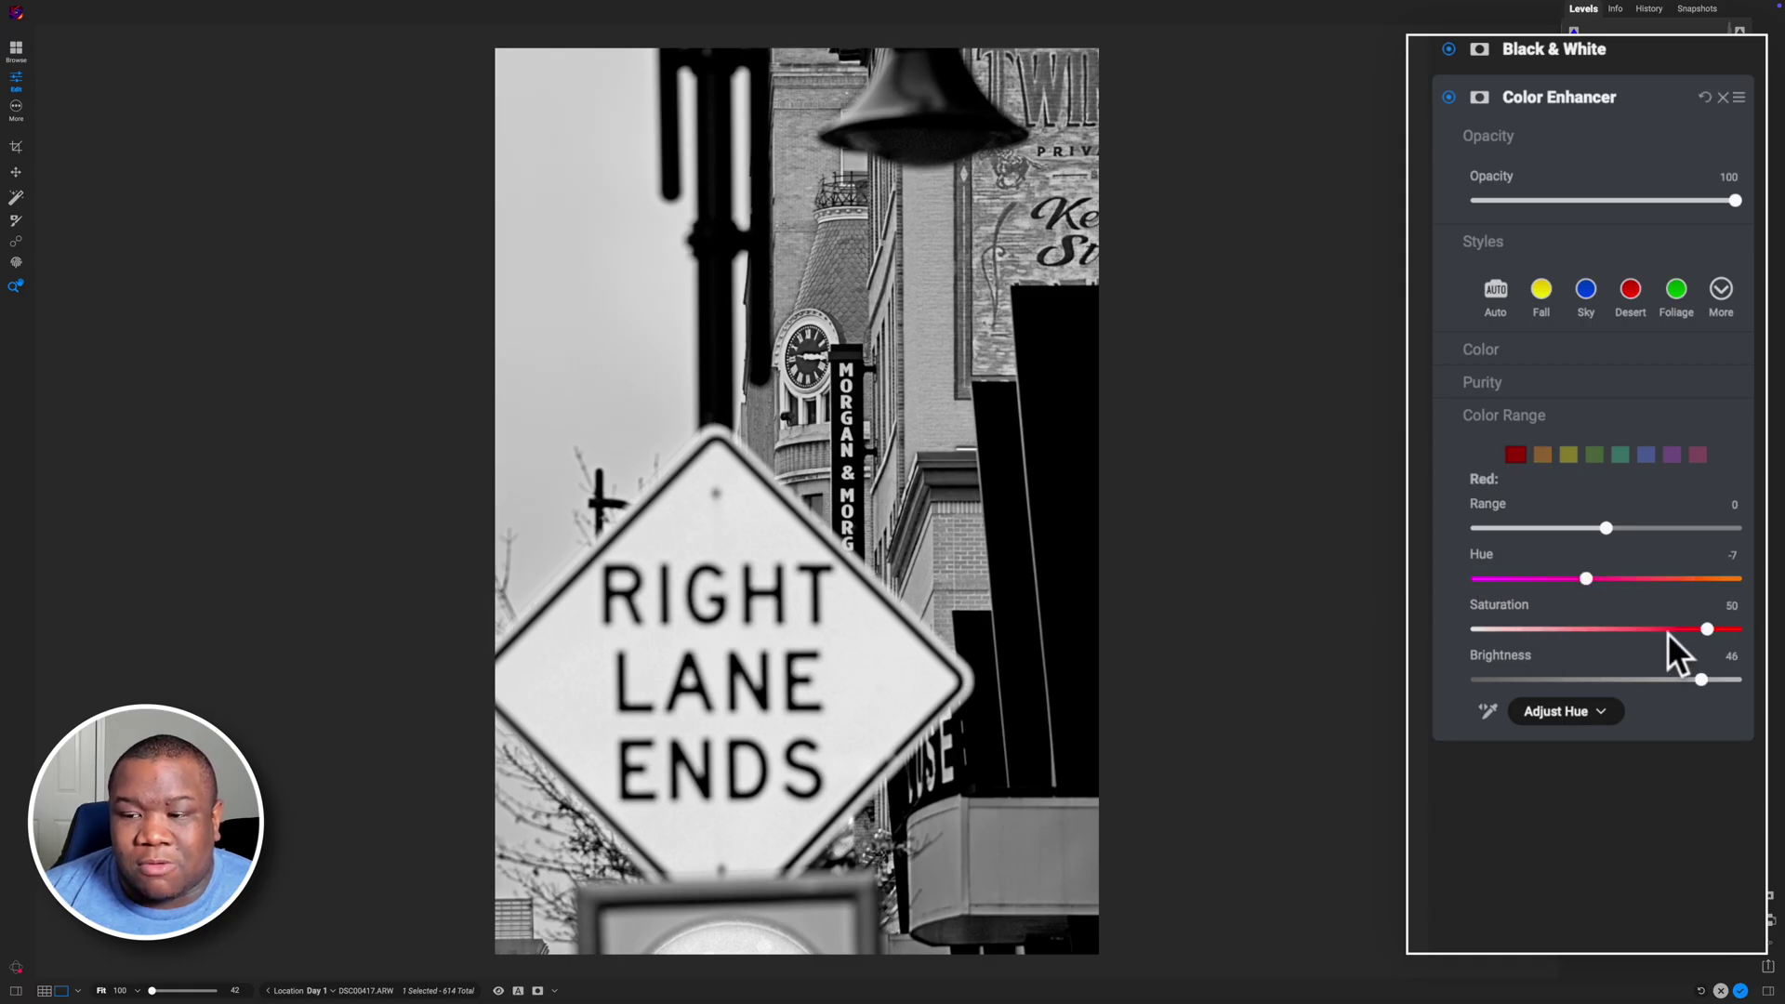
- Shift the Color Enhancer's magenta Hue to 75, then compare with the Black & White settings
left_click(1697, 455)
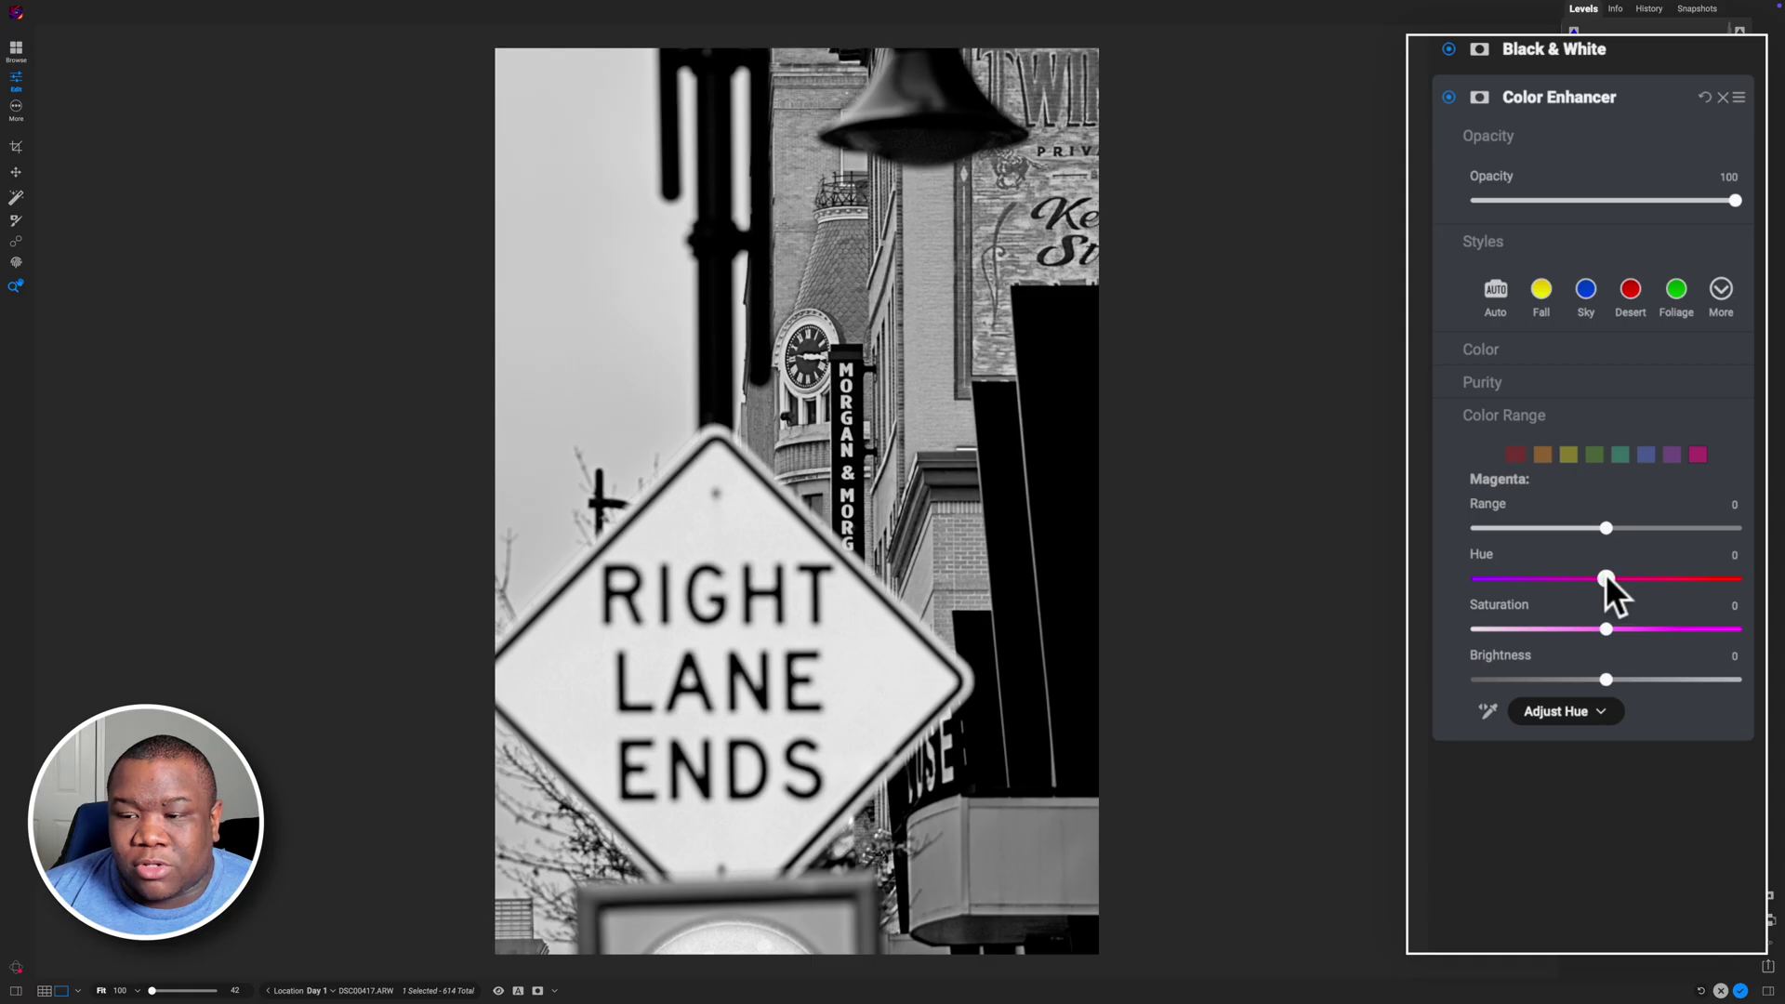
left_click_drag(1607, 580, 1720, 583)
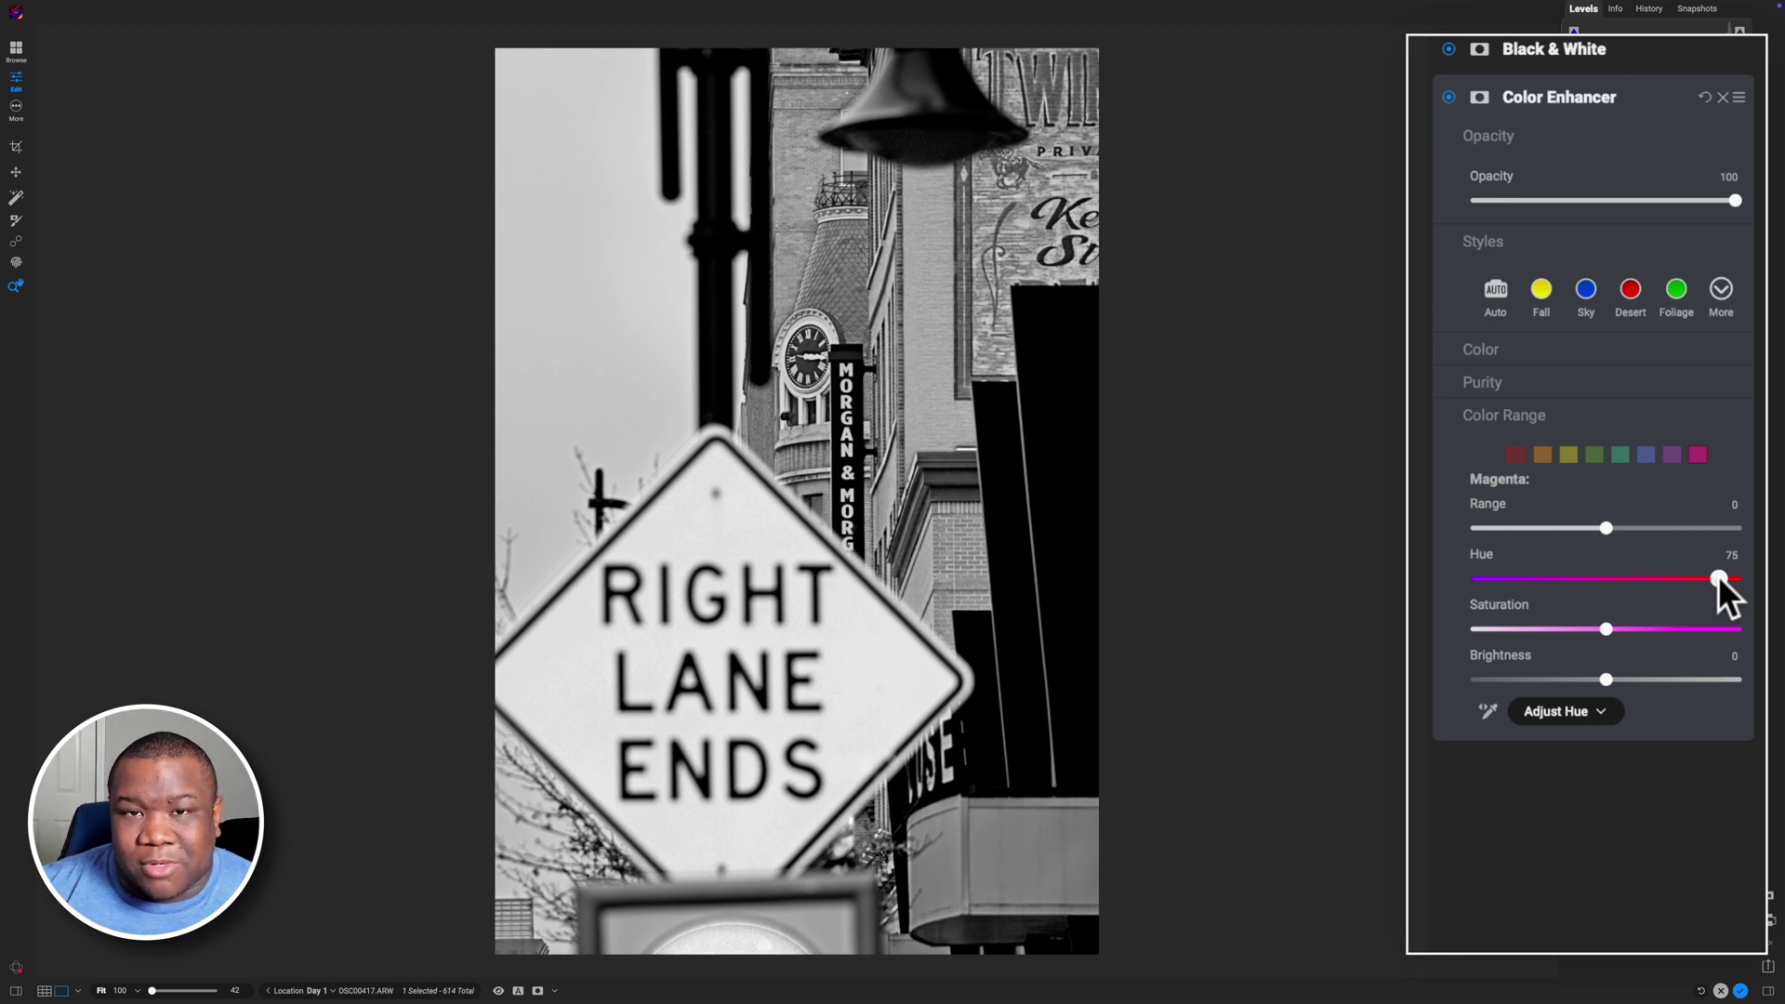
left_click_drag(1708, 527, 1711, 530)
left_click(1551, 54)
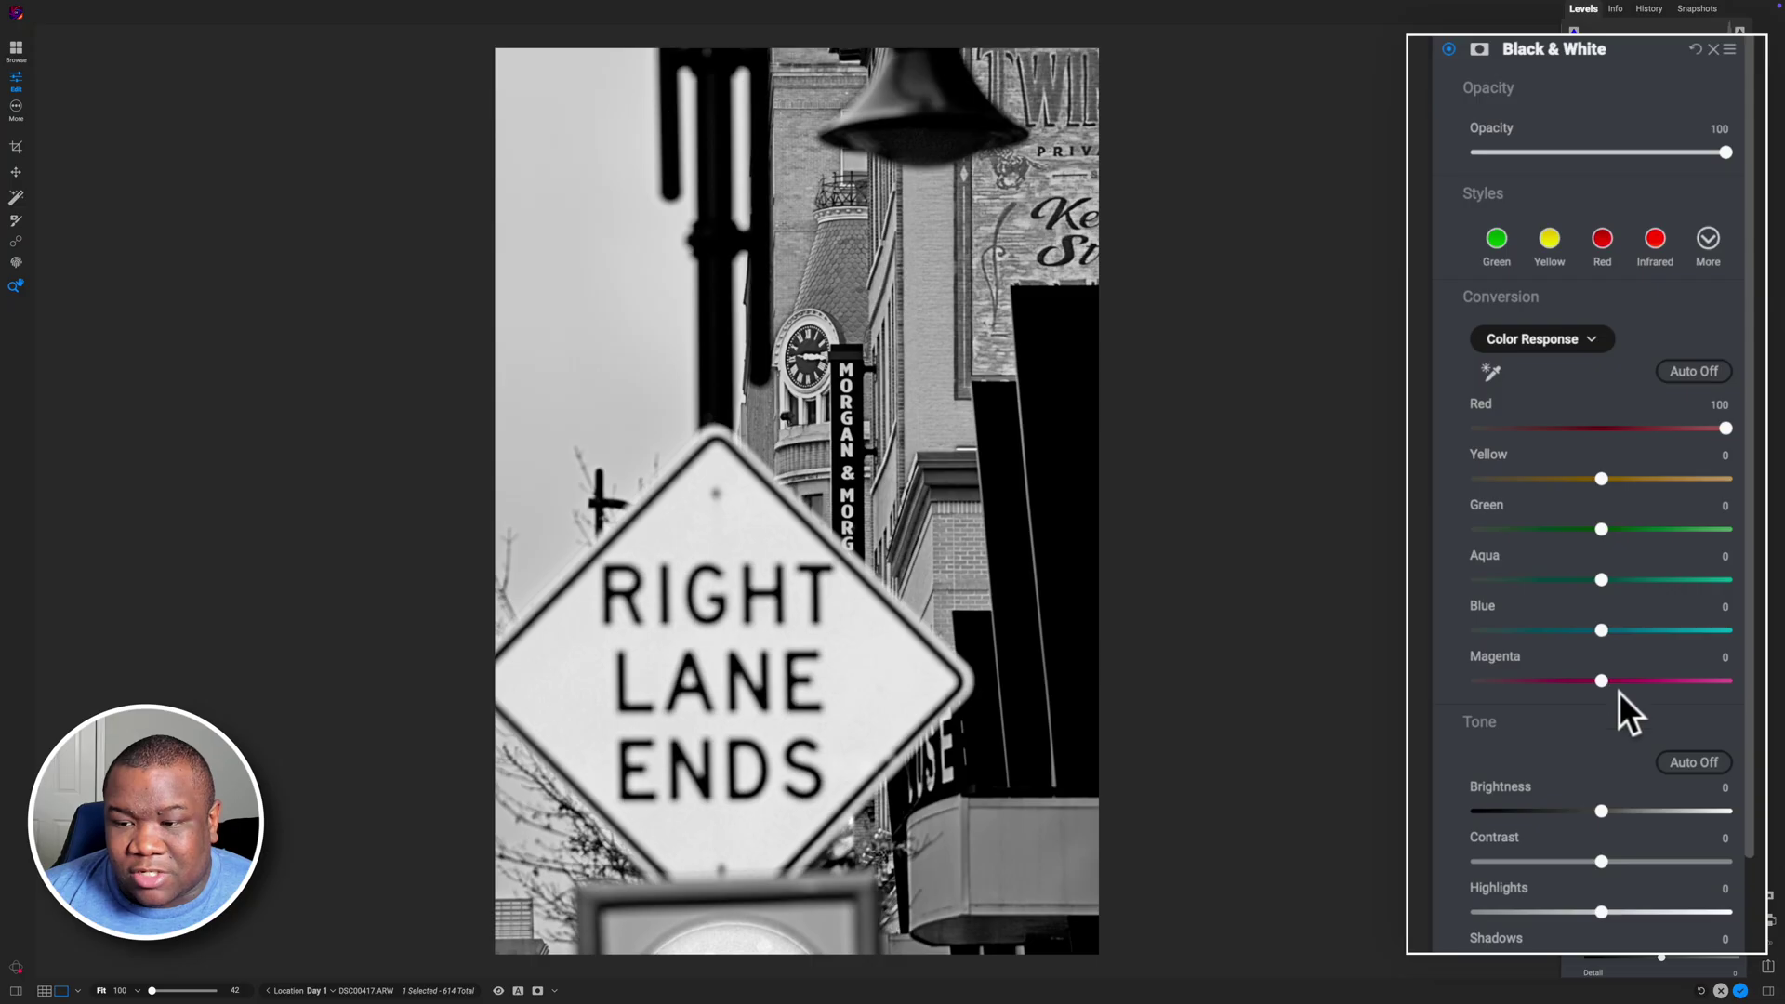
left_click(1567, 48)
left_click(1560, 97)
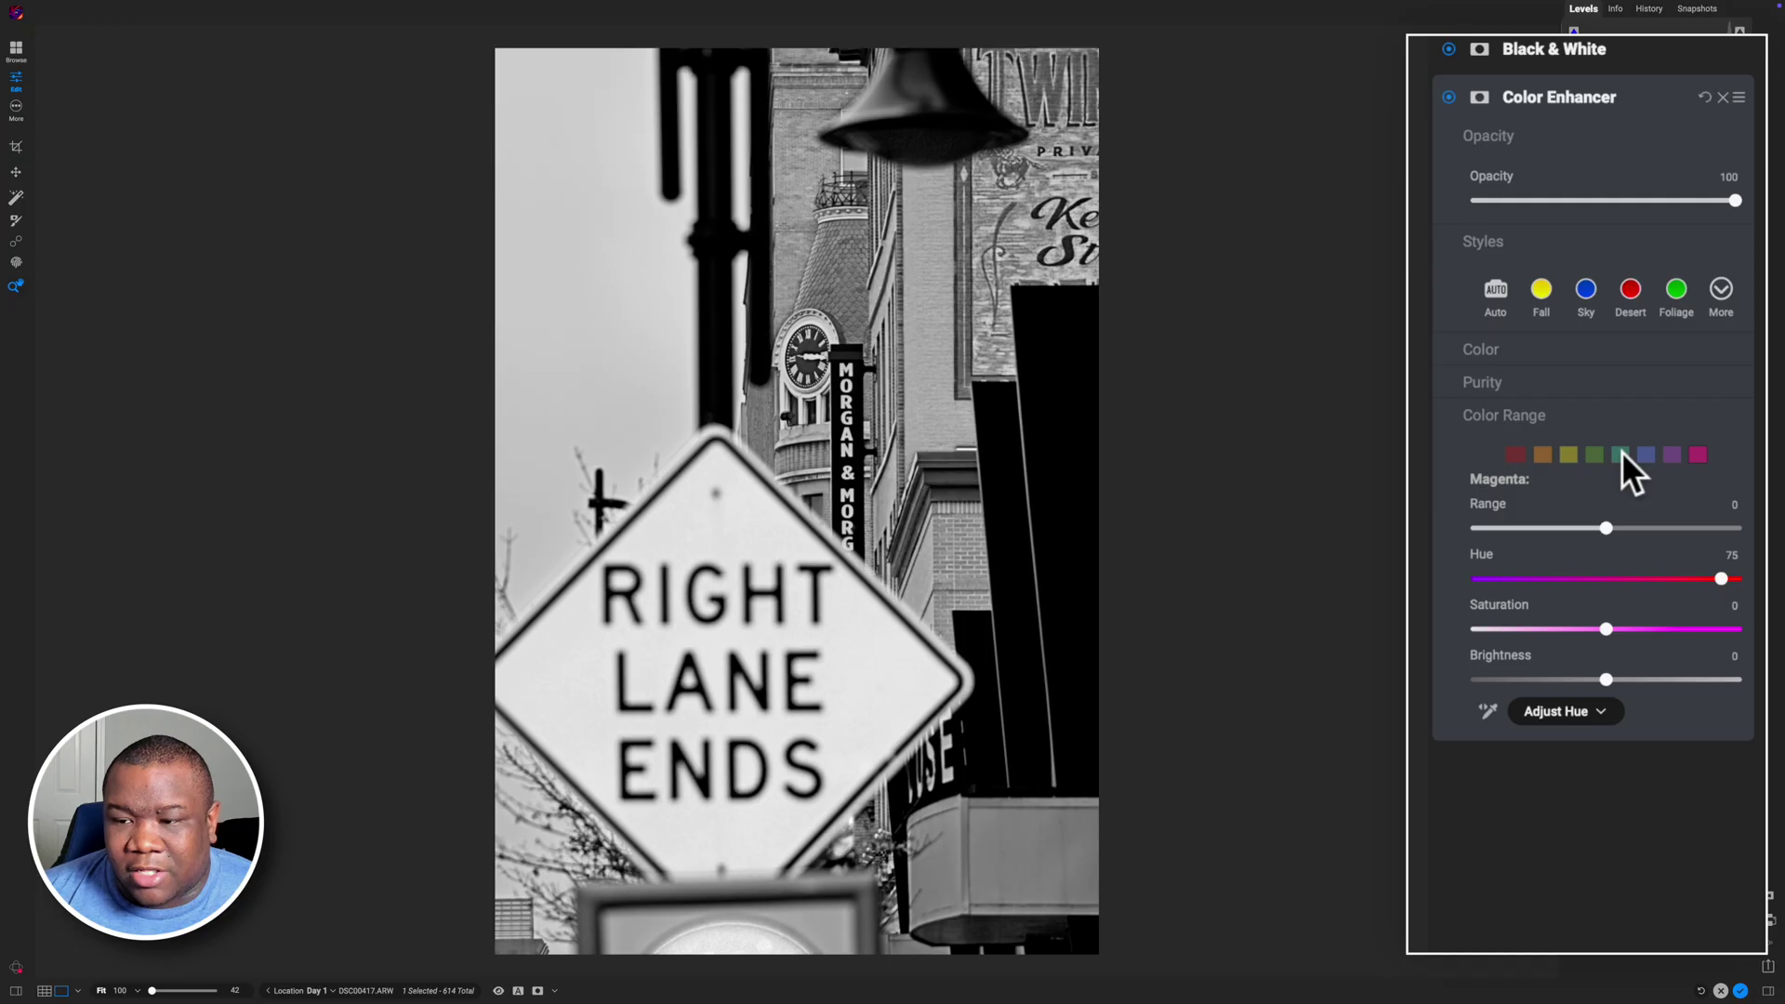
left_click(1534, 51)
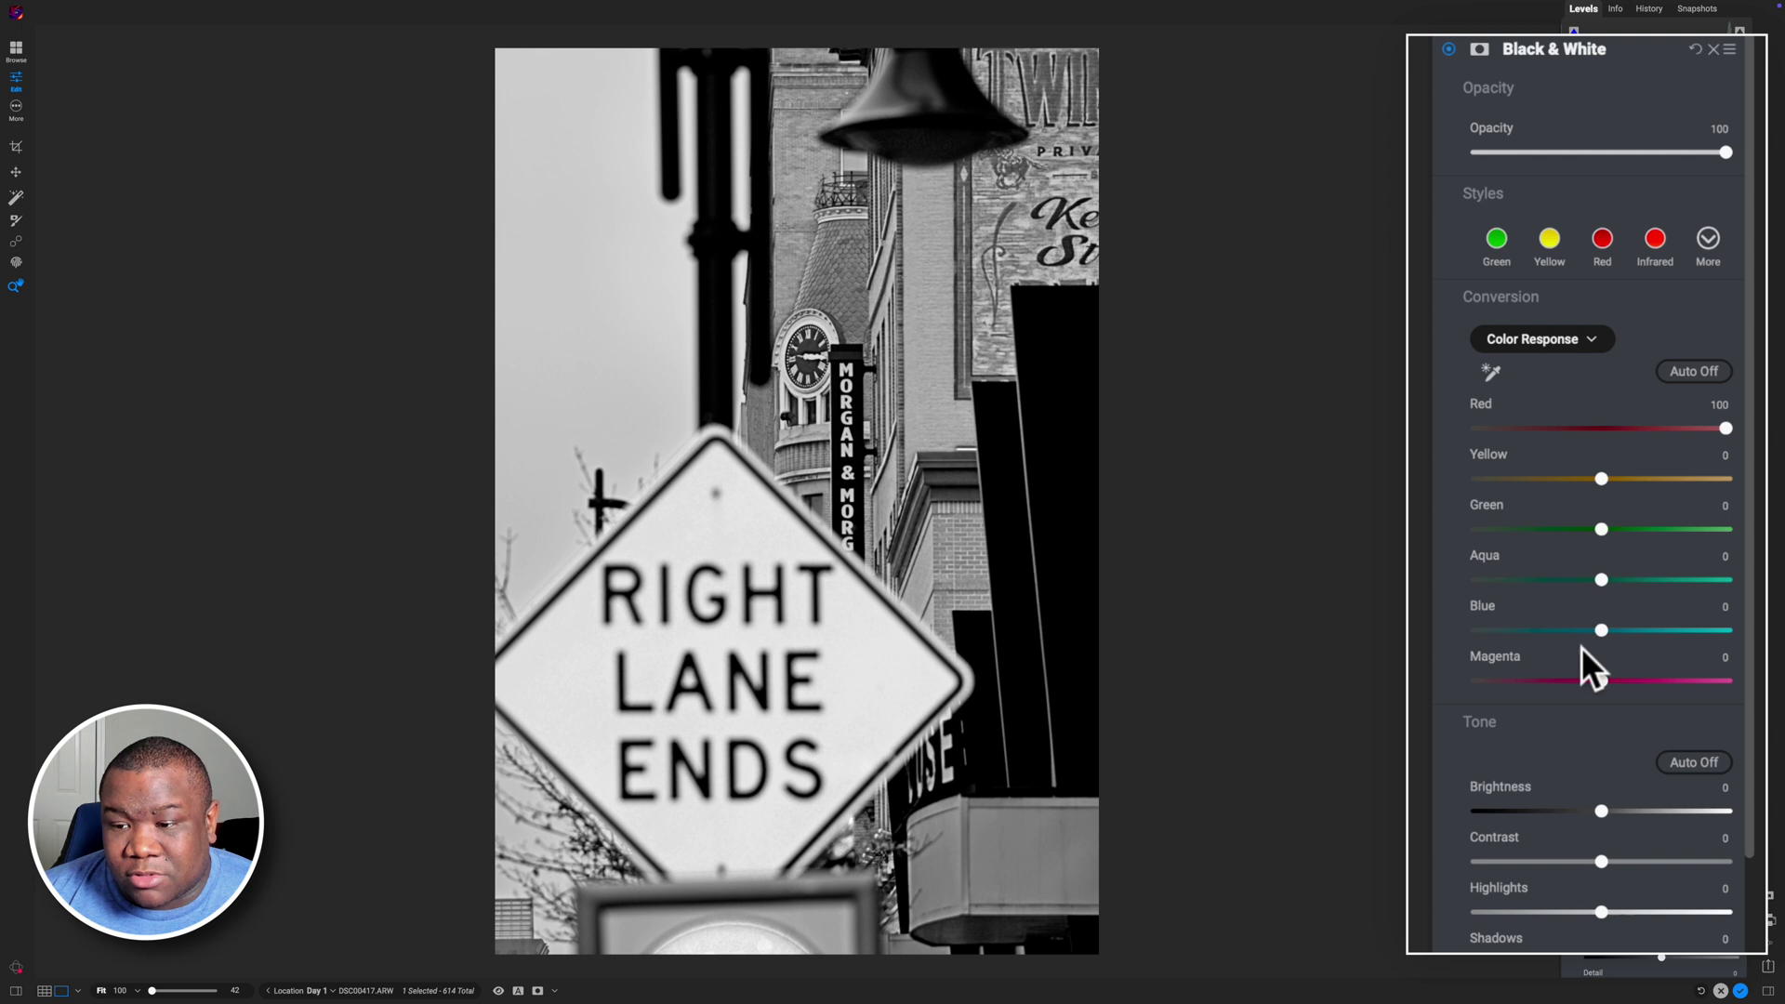
left_click(1575, 48)
left_click(1568, 97)
left_click(1608, 453)
left_click(1567, 453)
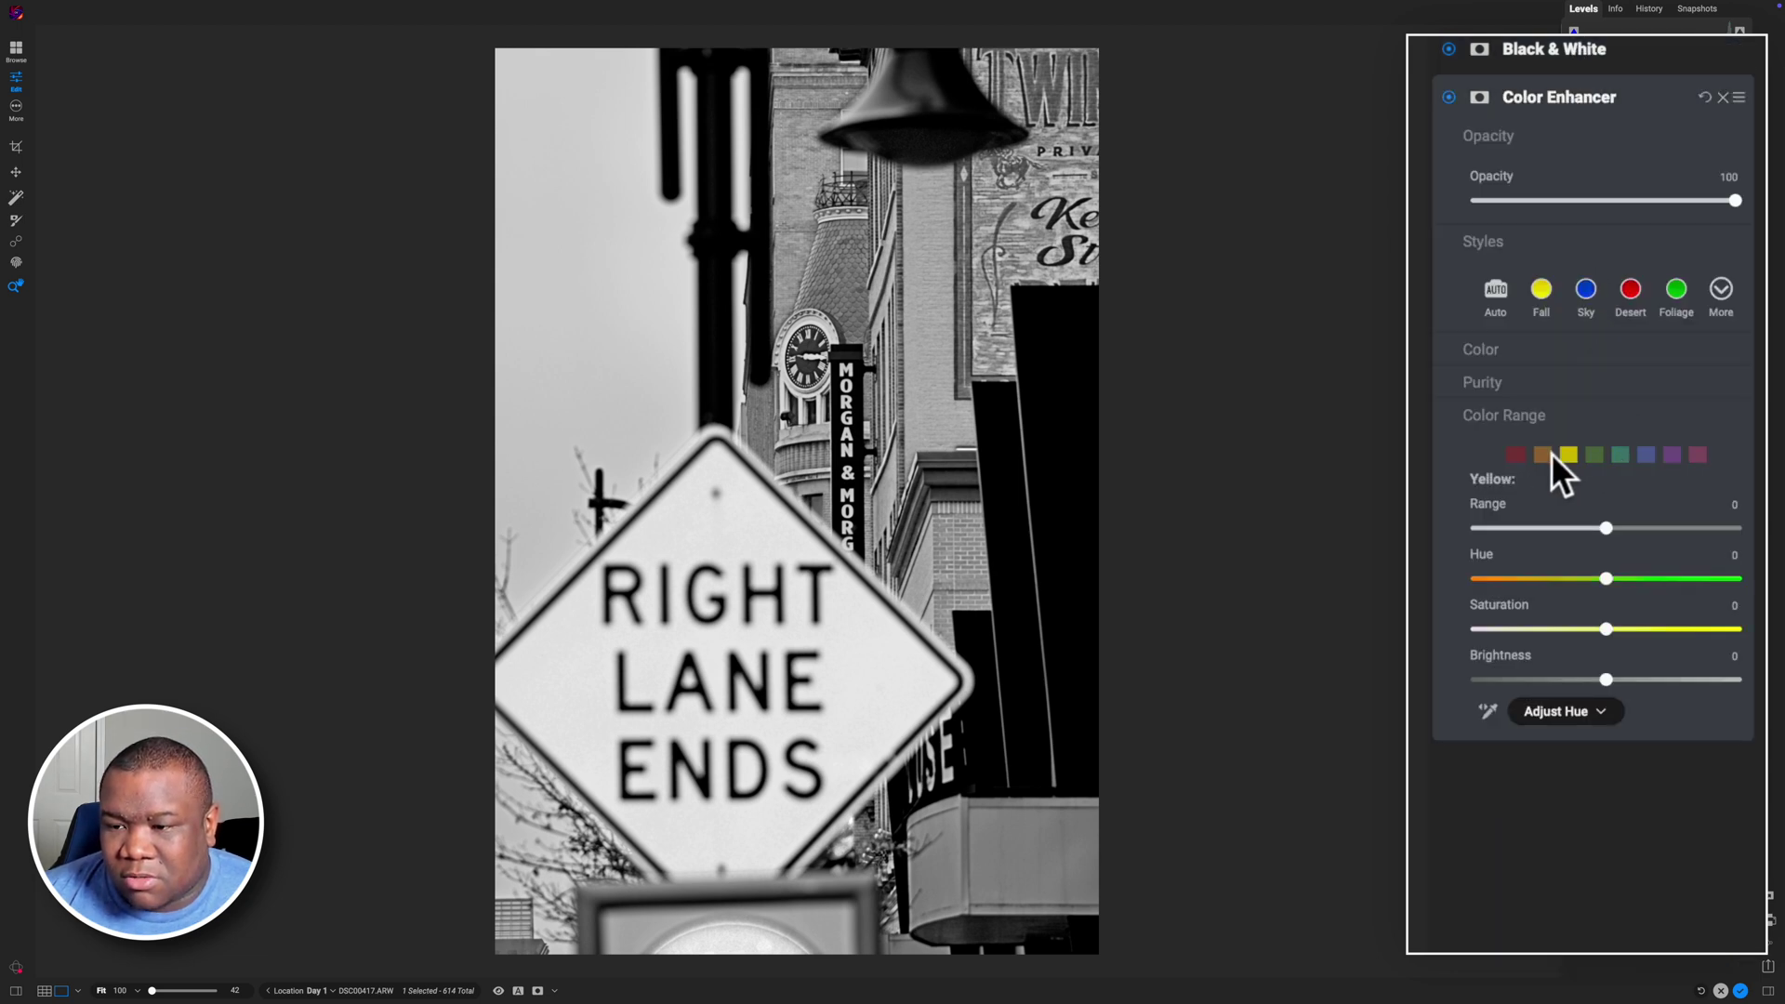
left_click(1571, 54)
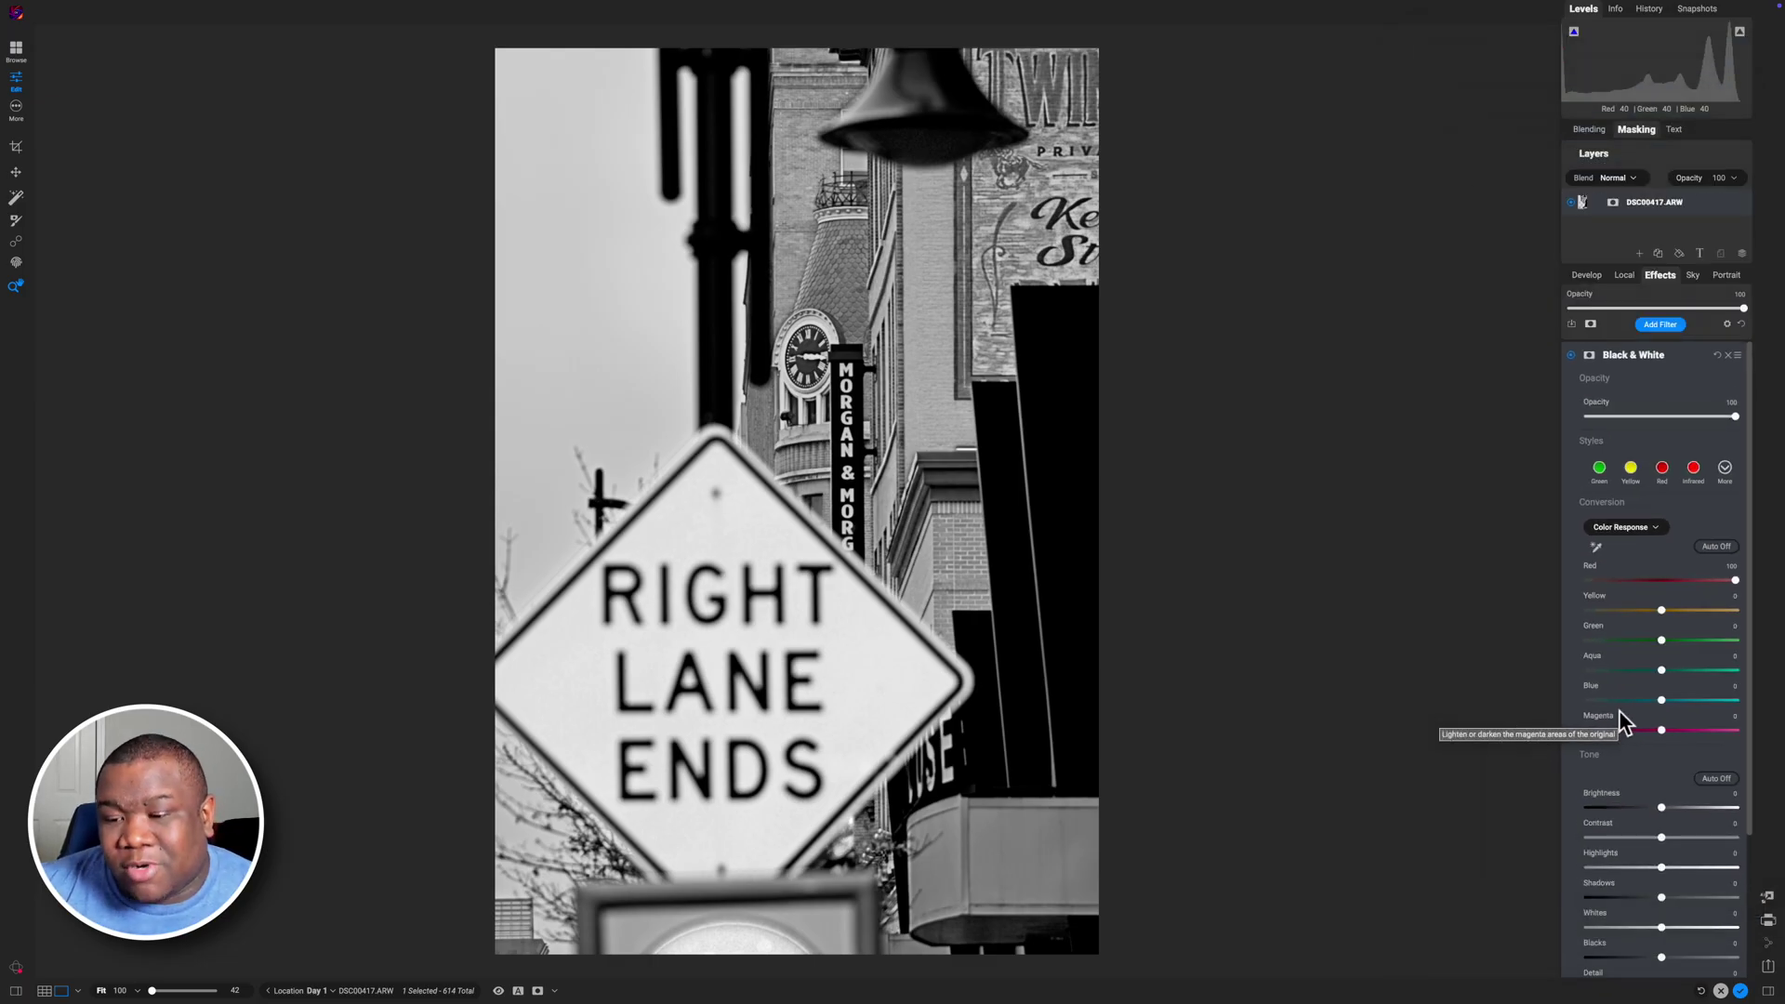
left_click(1665, 355)
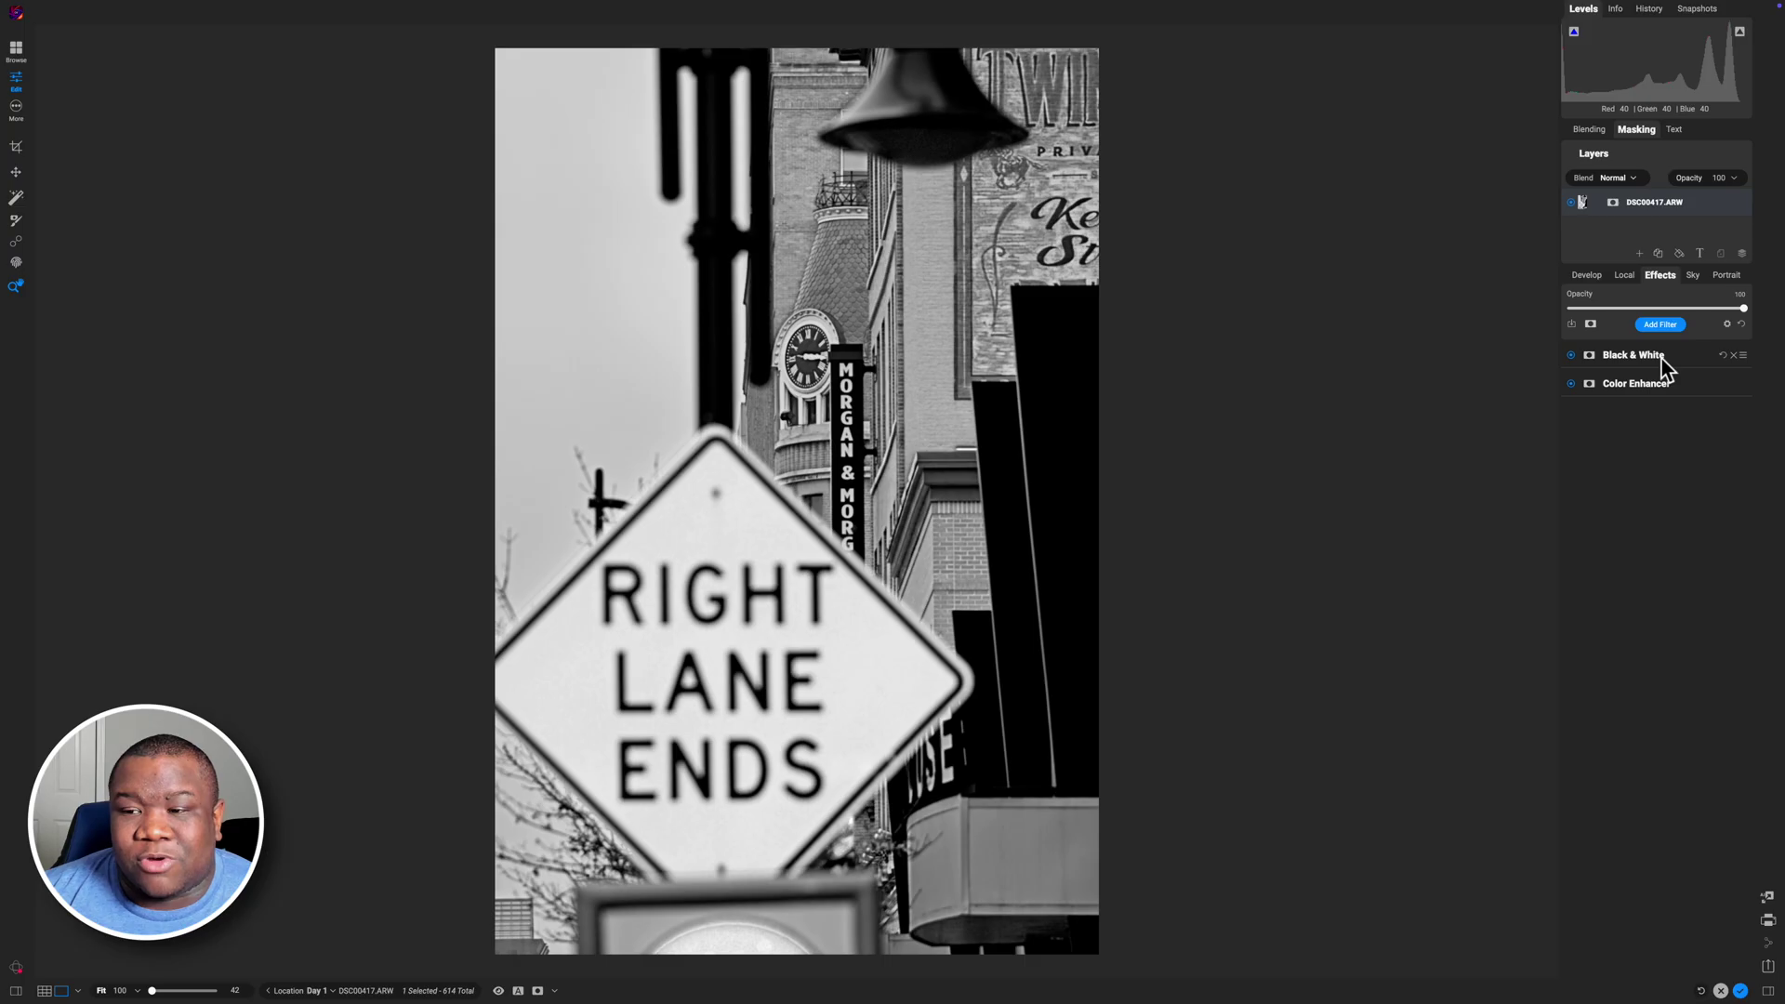
left_click(1655, 389)
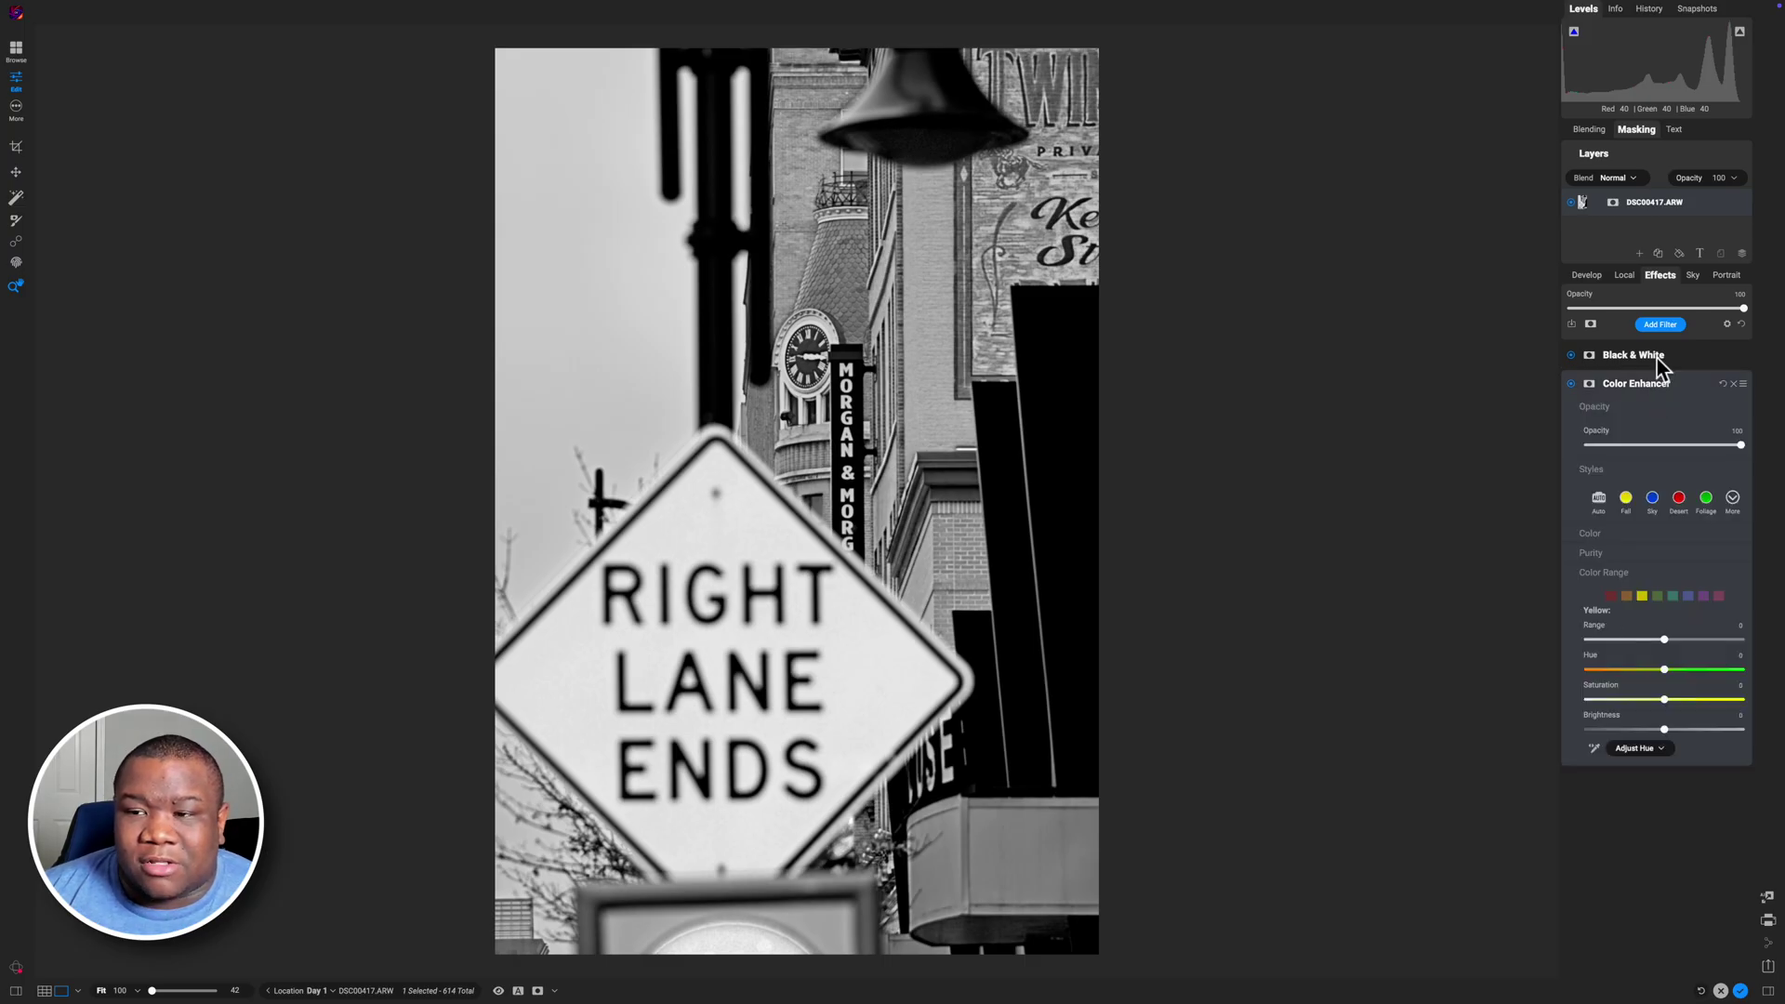
left_click(1660, 325)
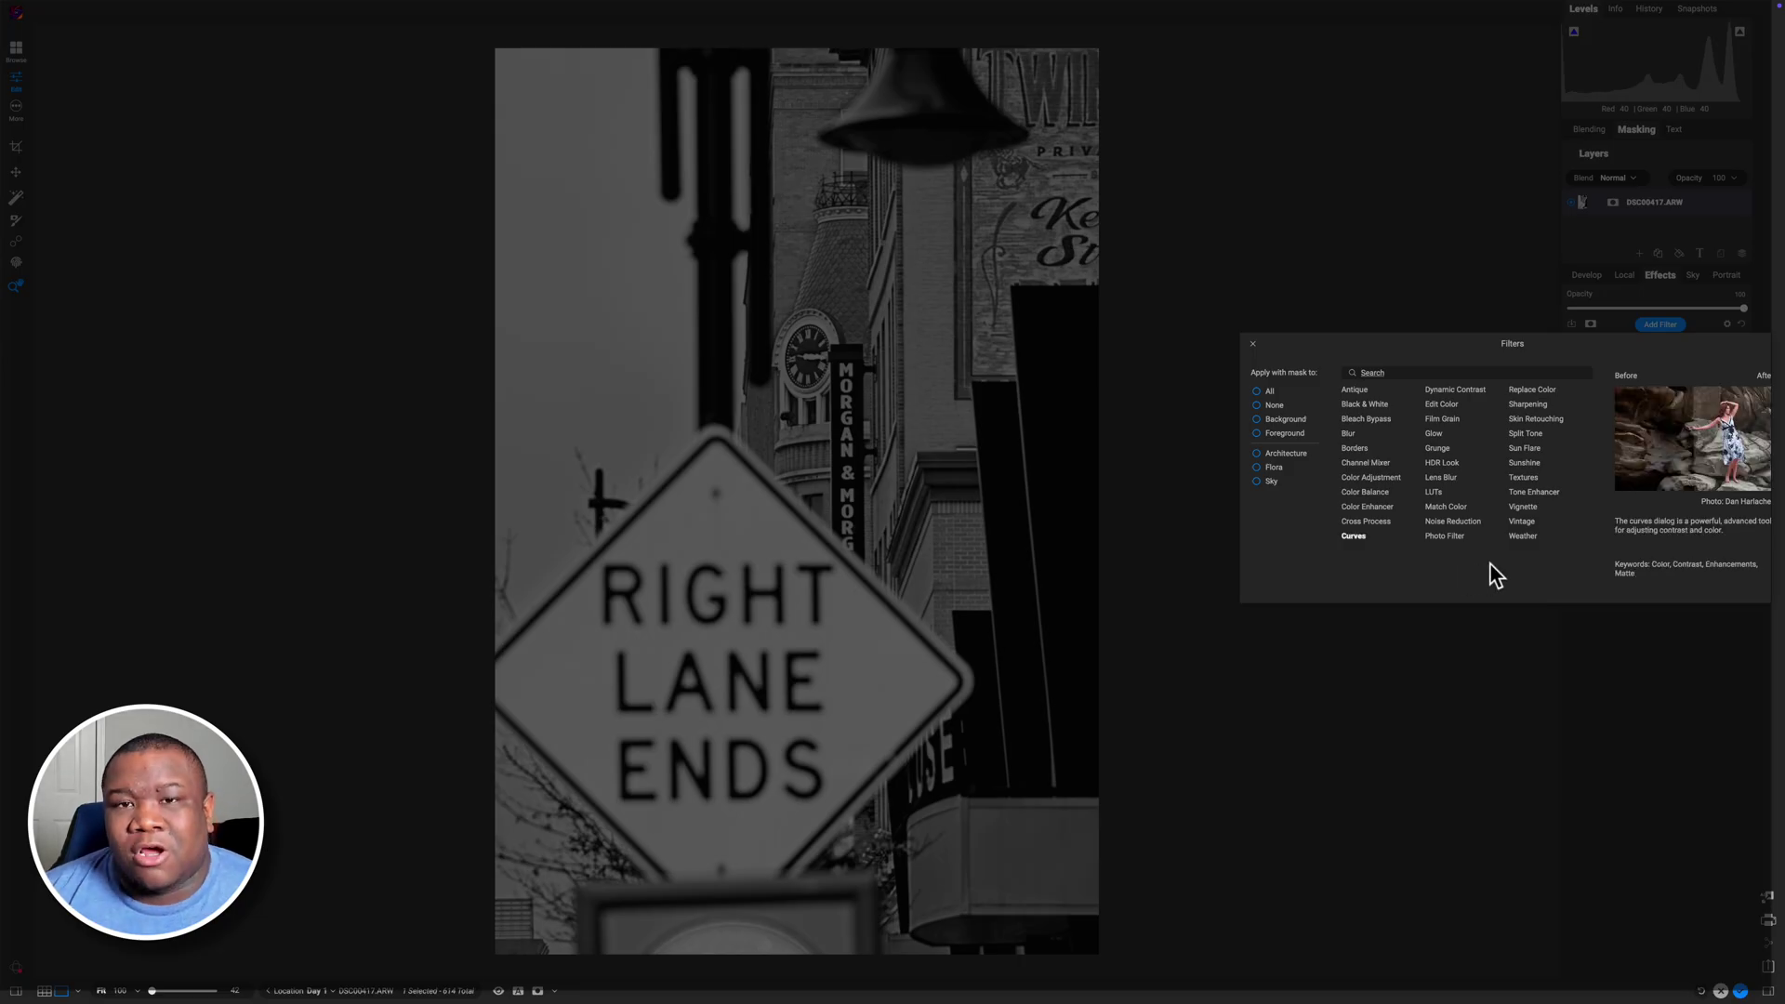
left_click(1453, 688)
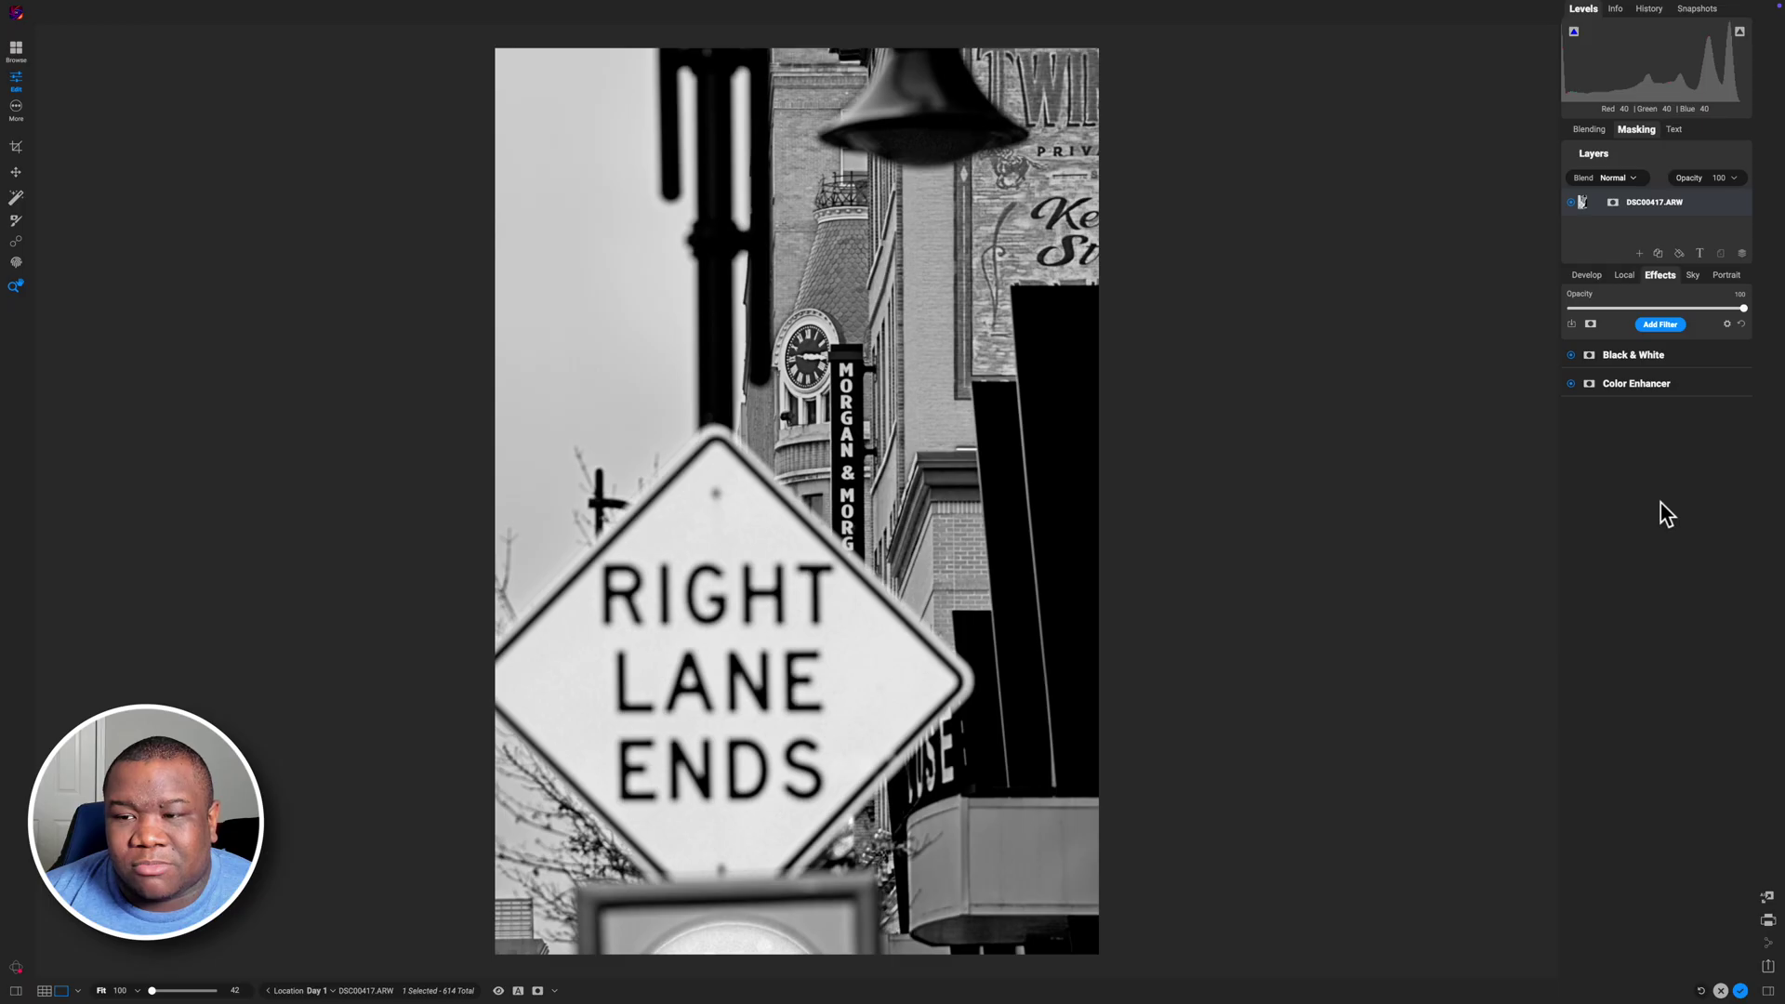
- Reset Color Enhancer to default values and switch off Black & White to see full colour
left_click(1653, 387)
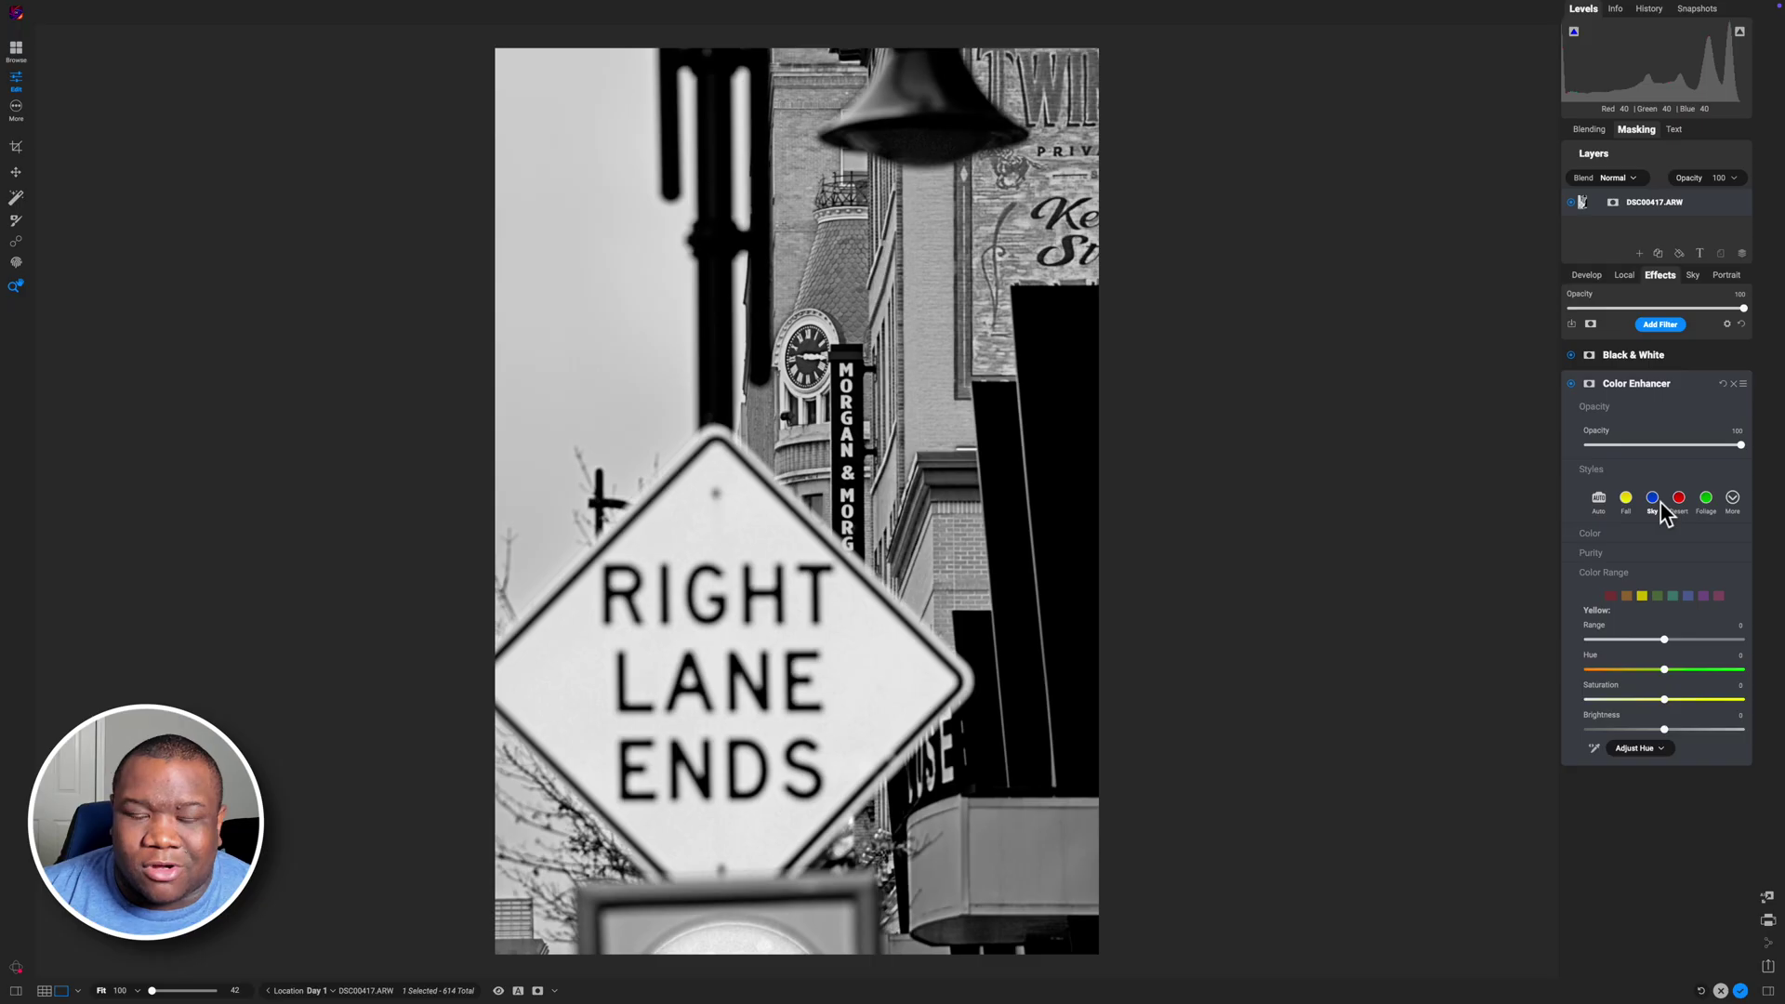
left_click(1643, 386)
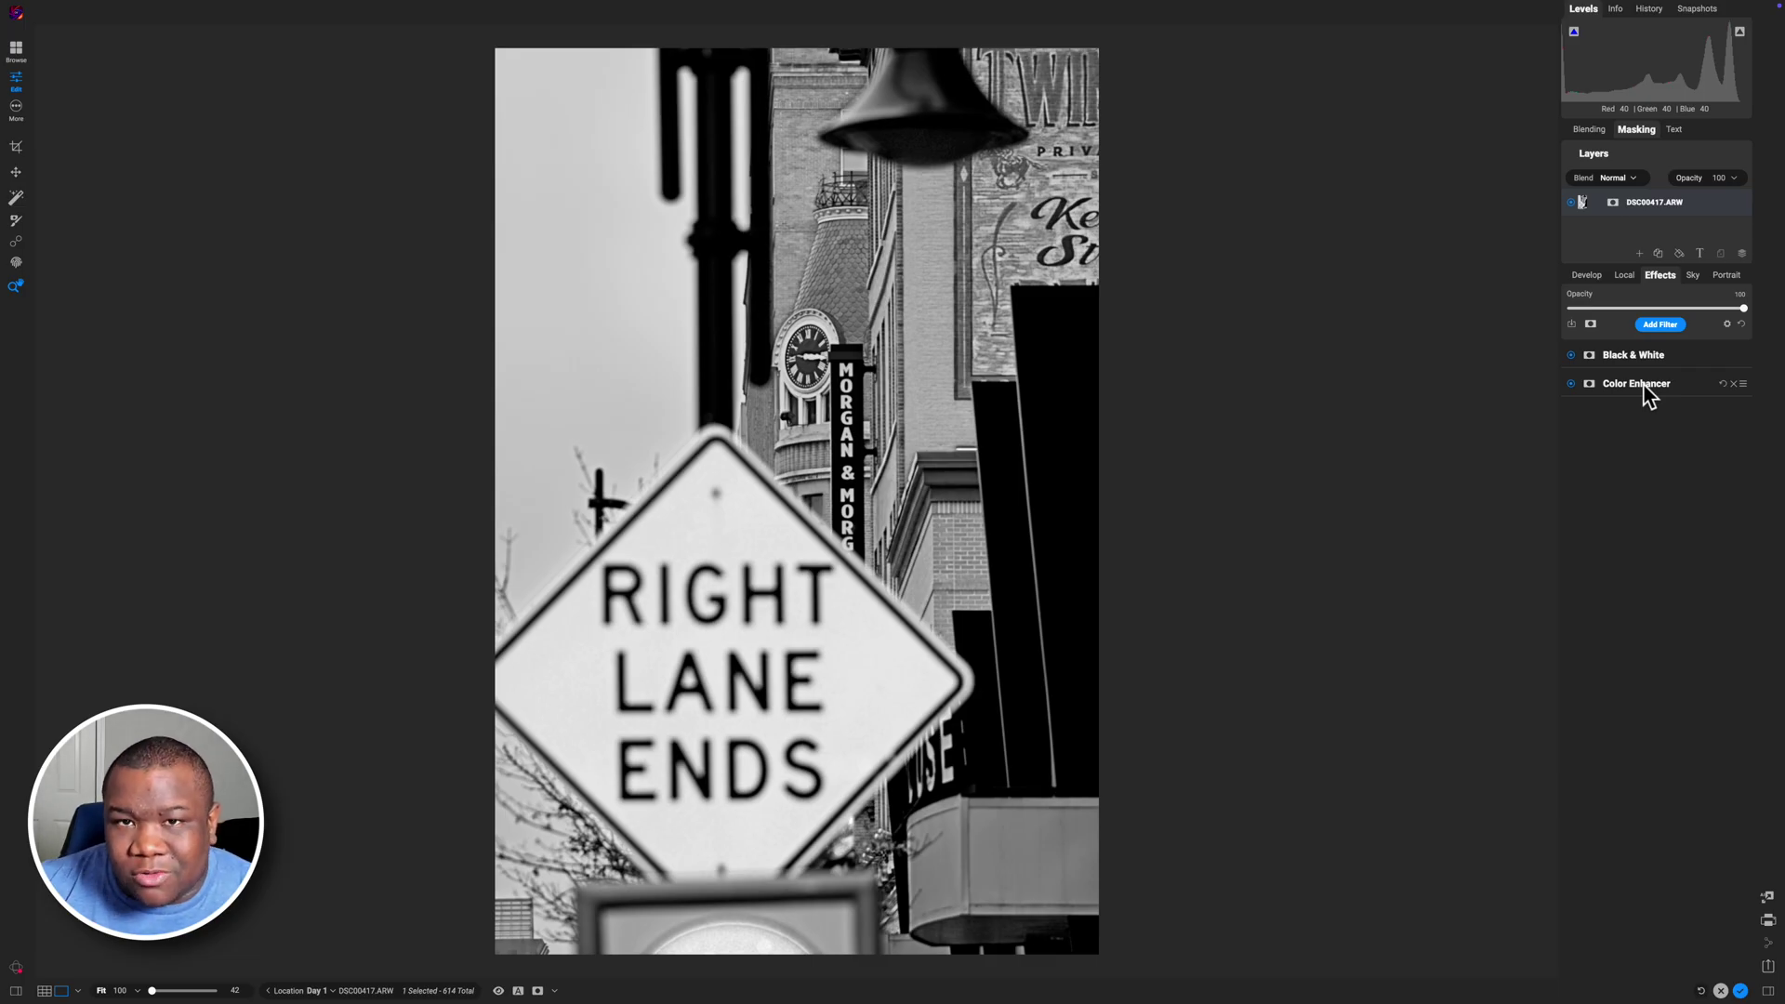
left_click(1720, 383)
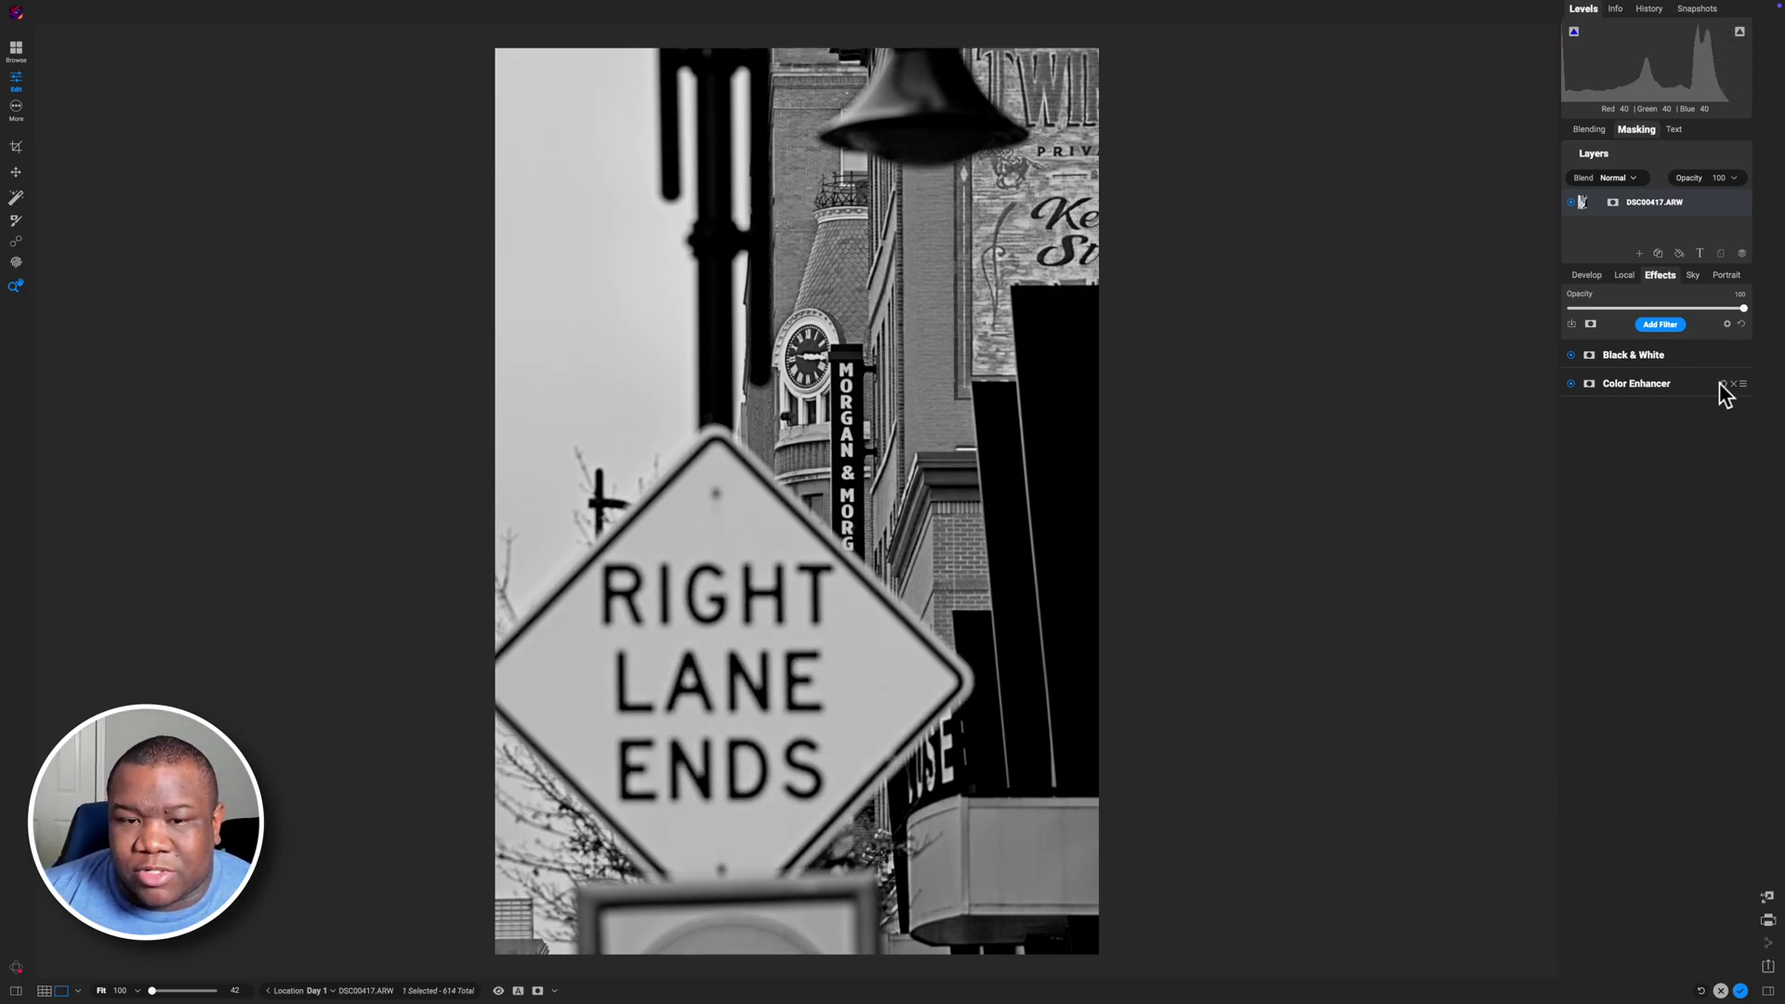
left_click(1643, 385)
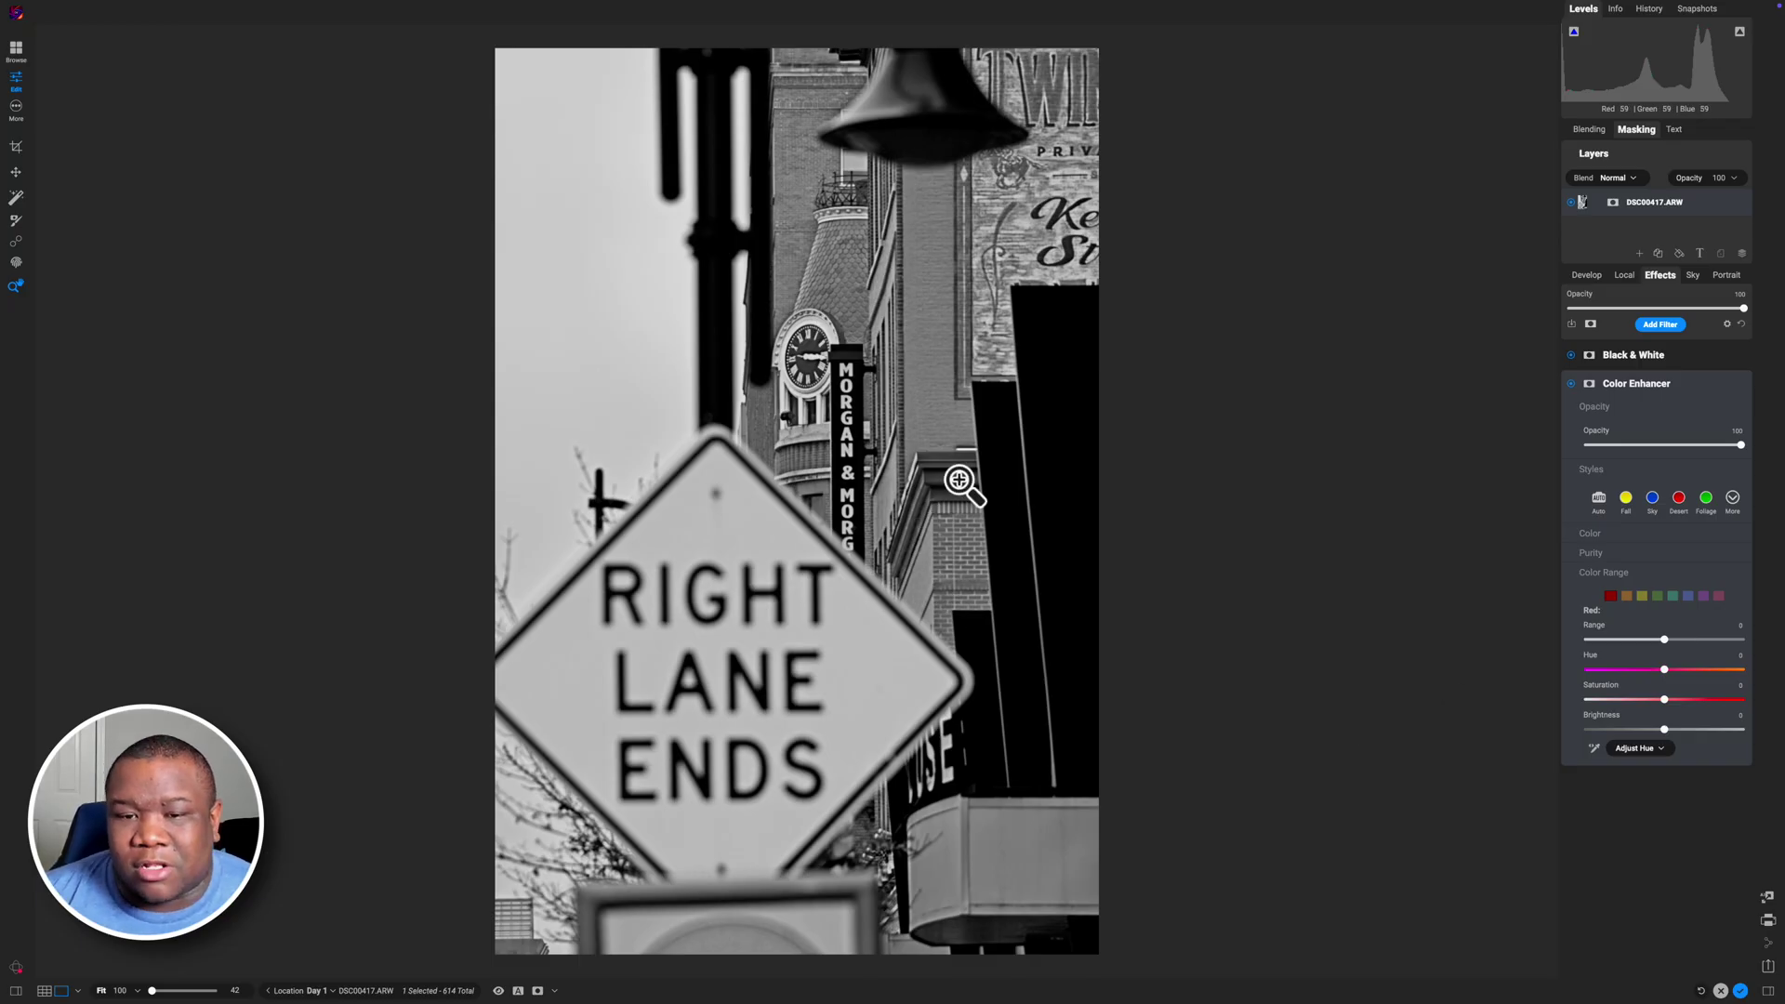
left_click(1570, 355)
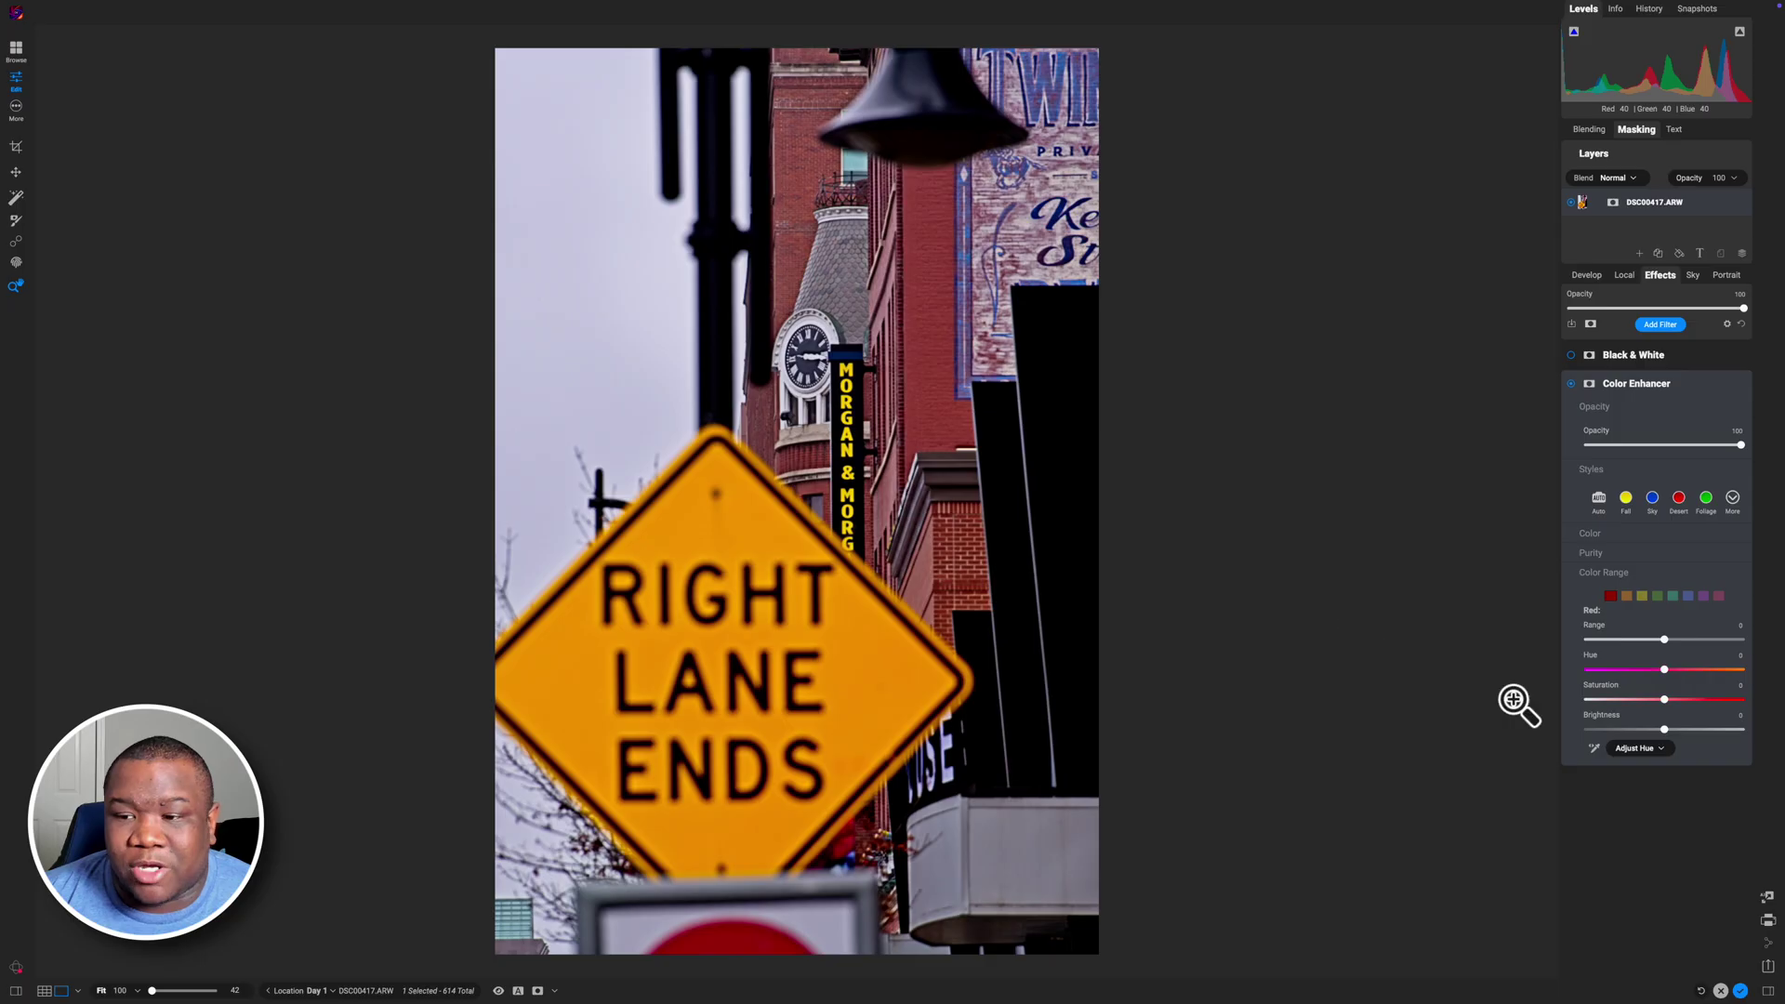
left_click(1571, 356)
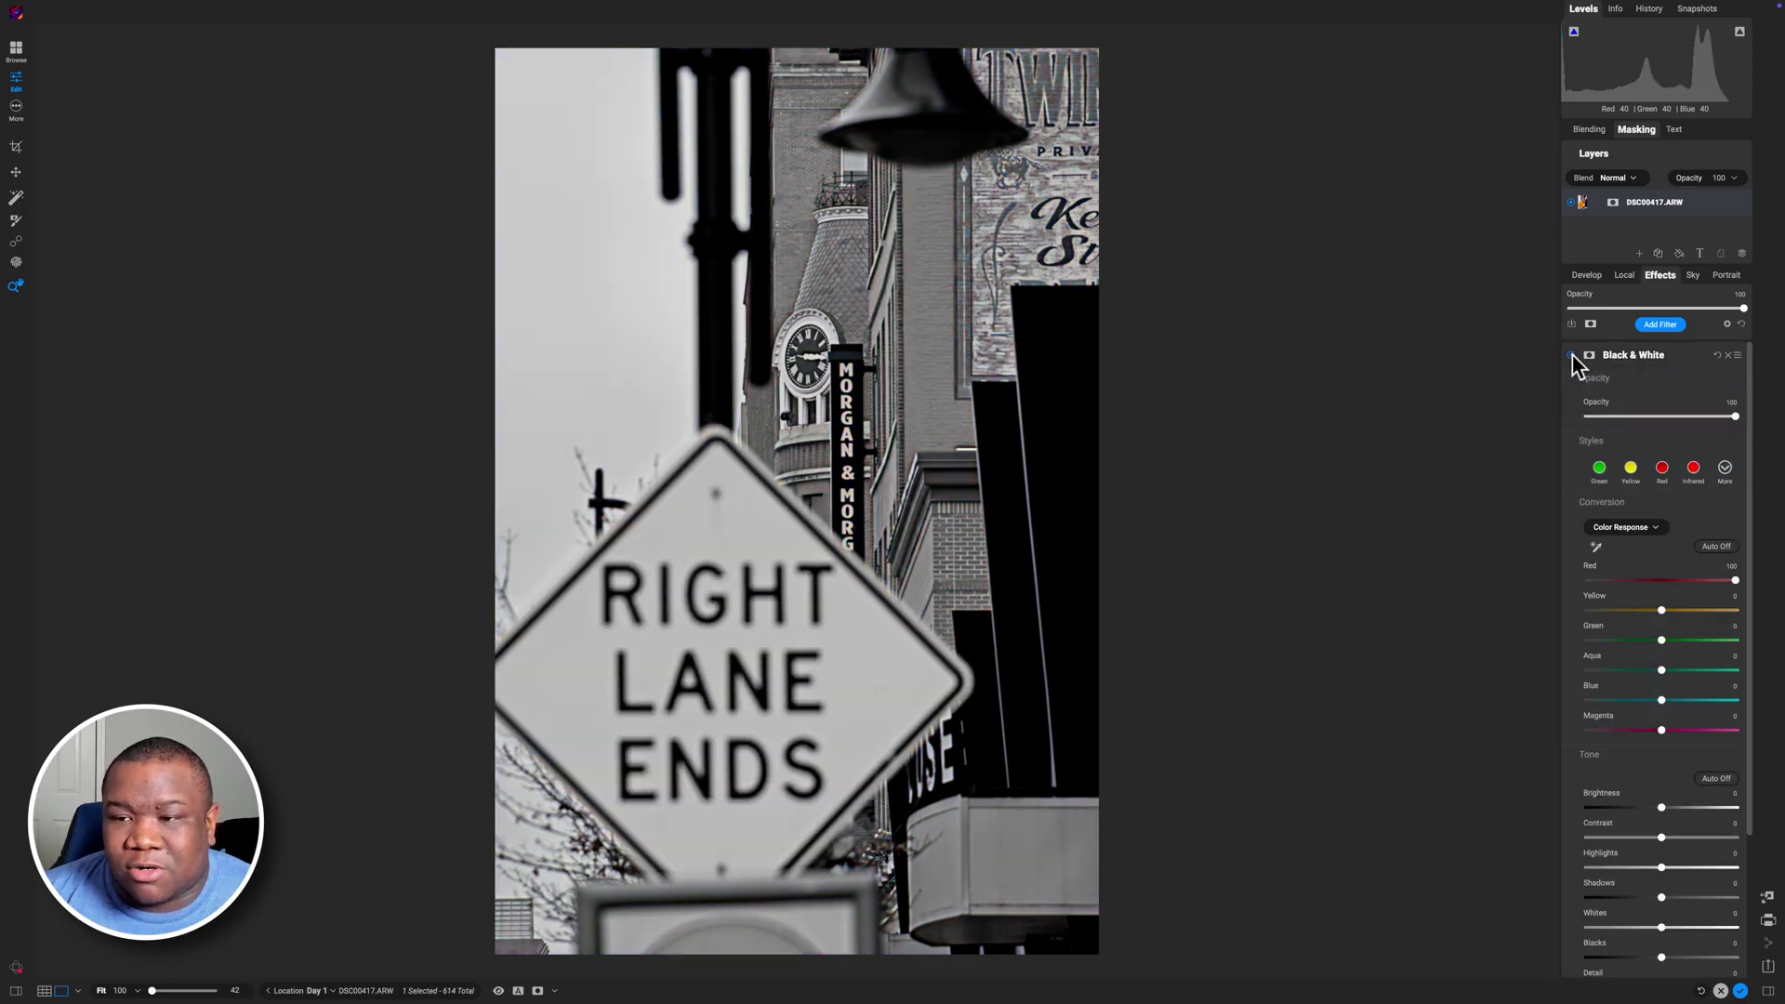
left_click(1655, 355)
left_click(1646, 383)
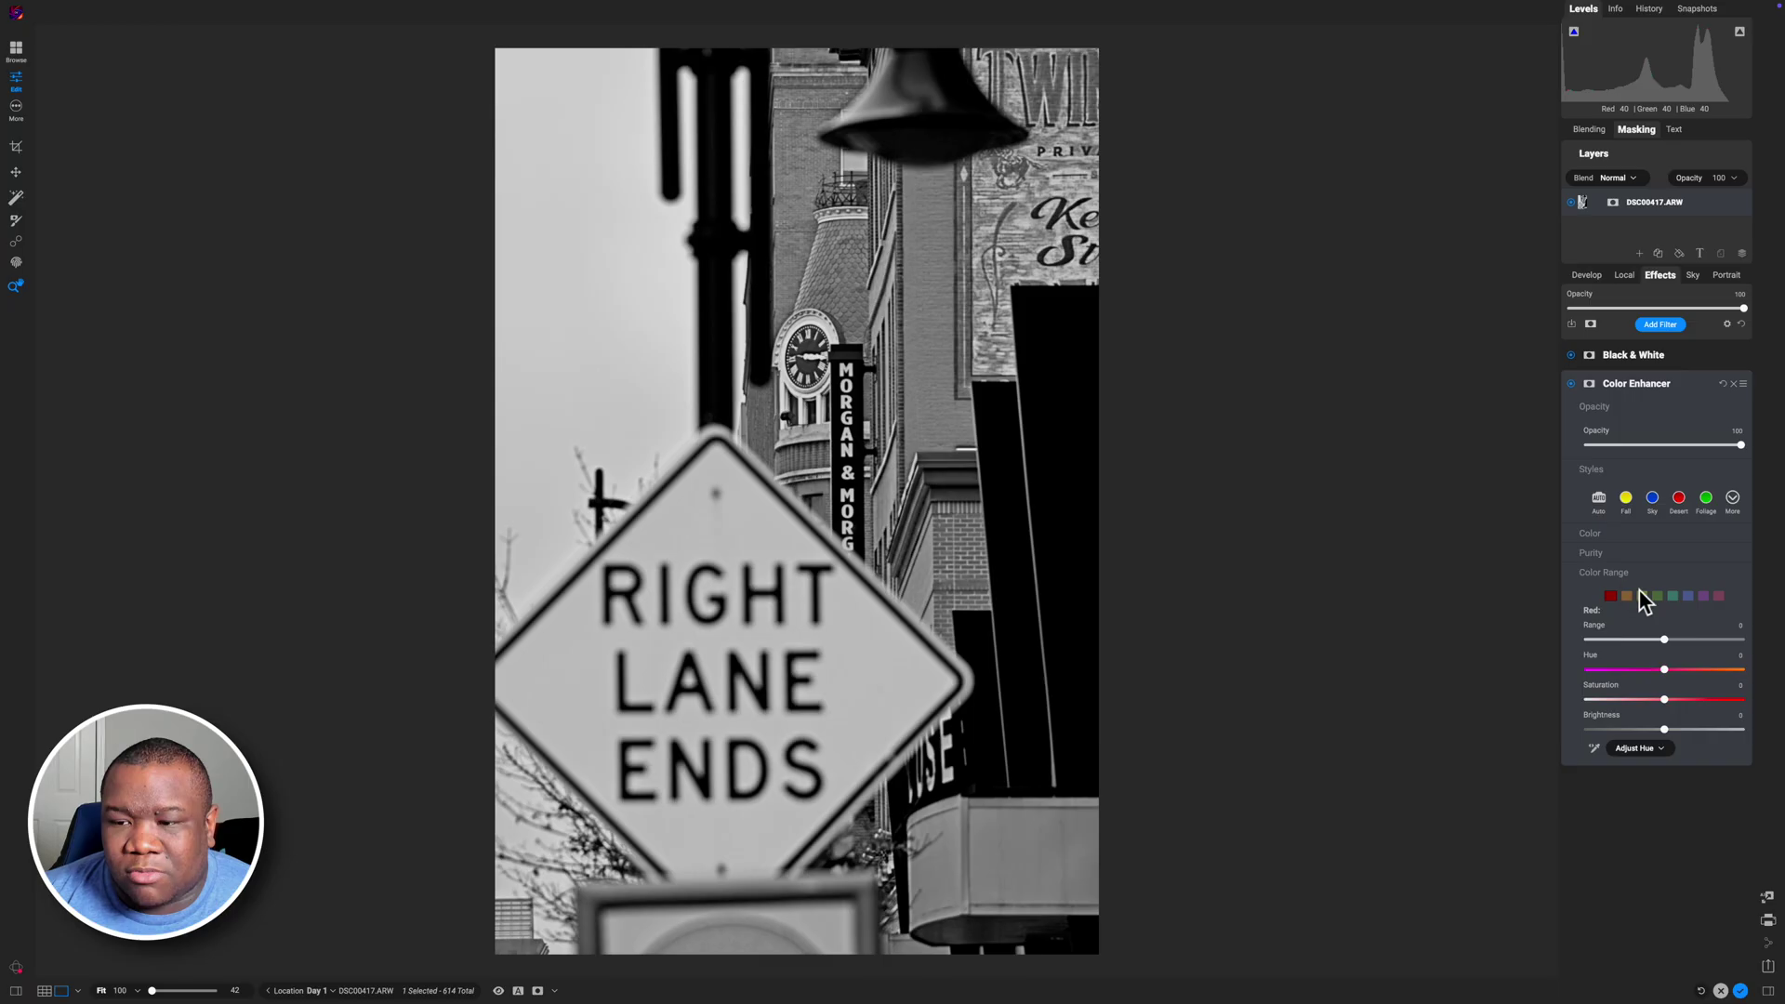
left_click(1641, 596)
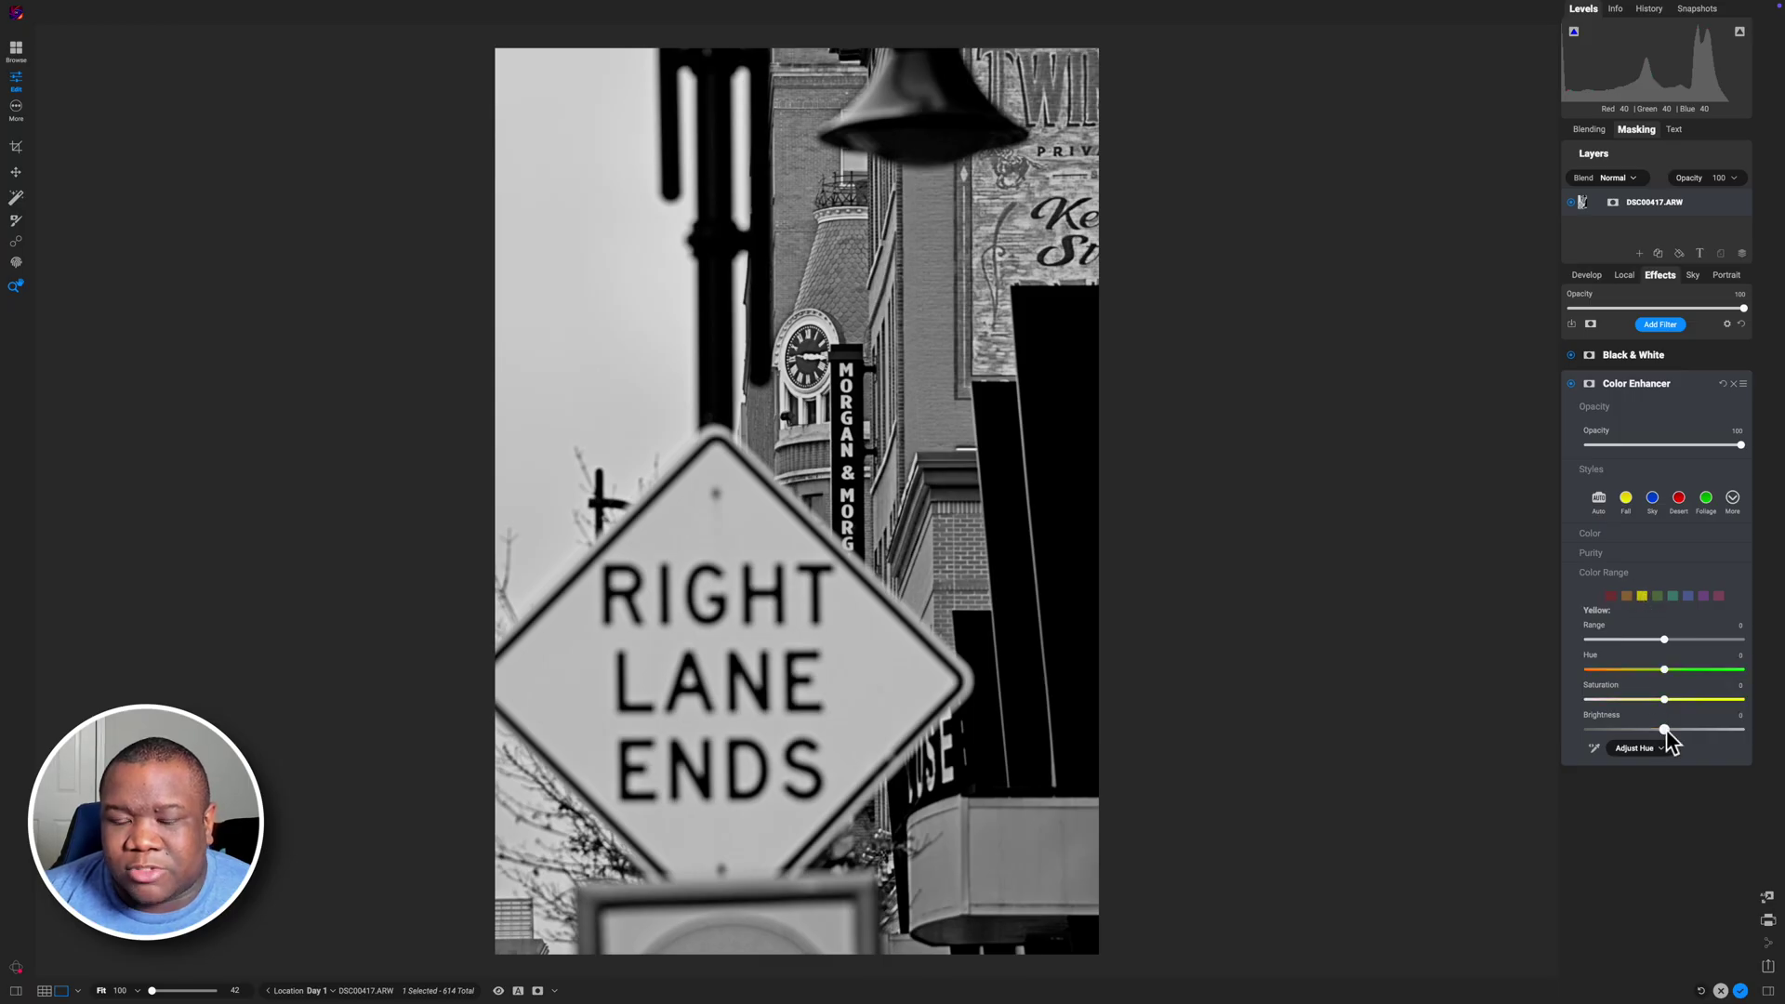
left_click_drag(1666, 733, 1724, 731)
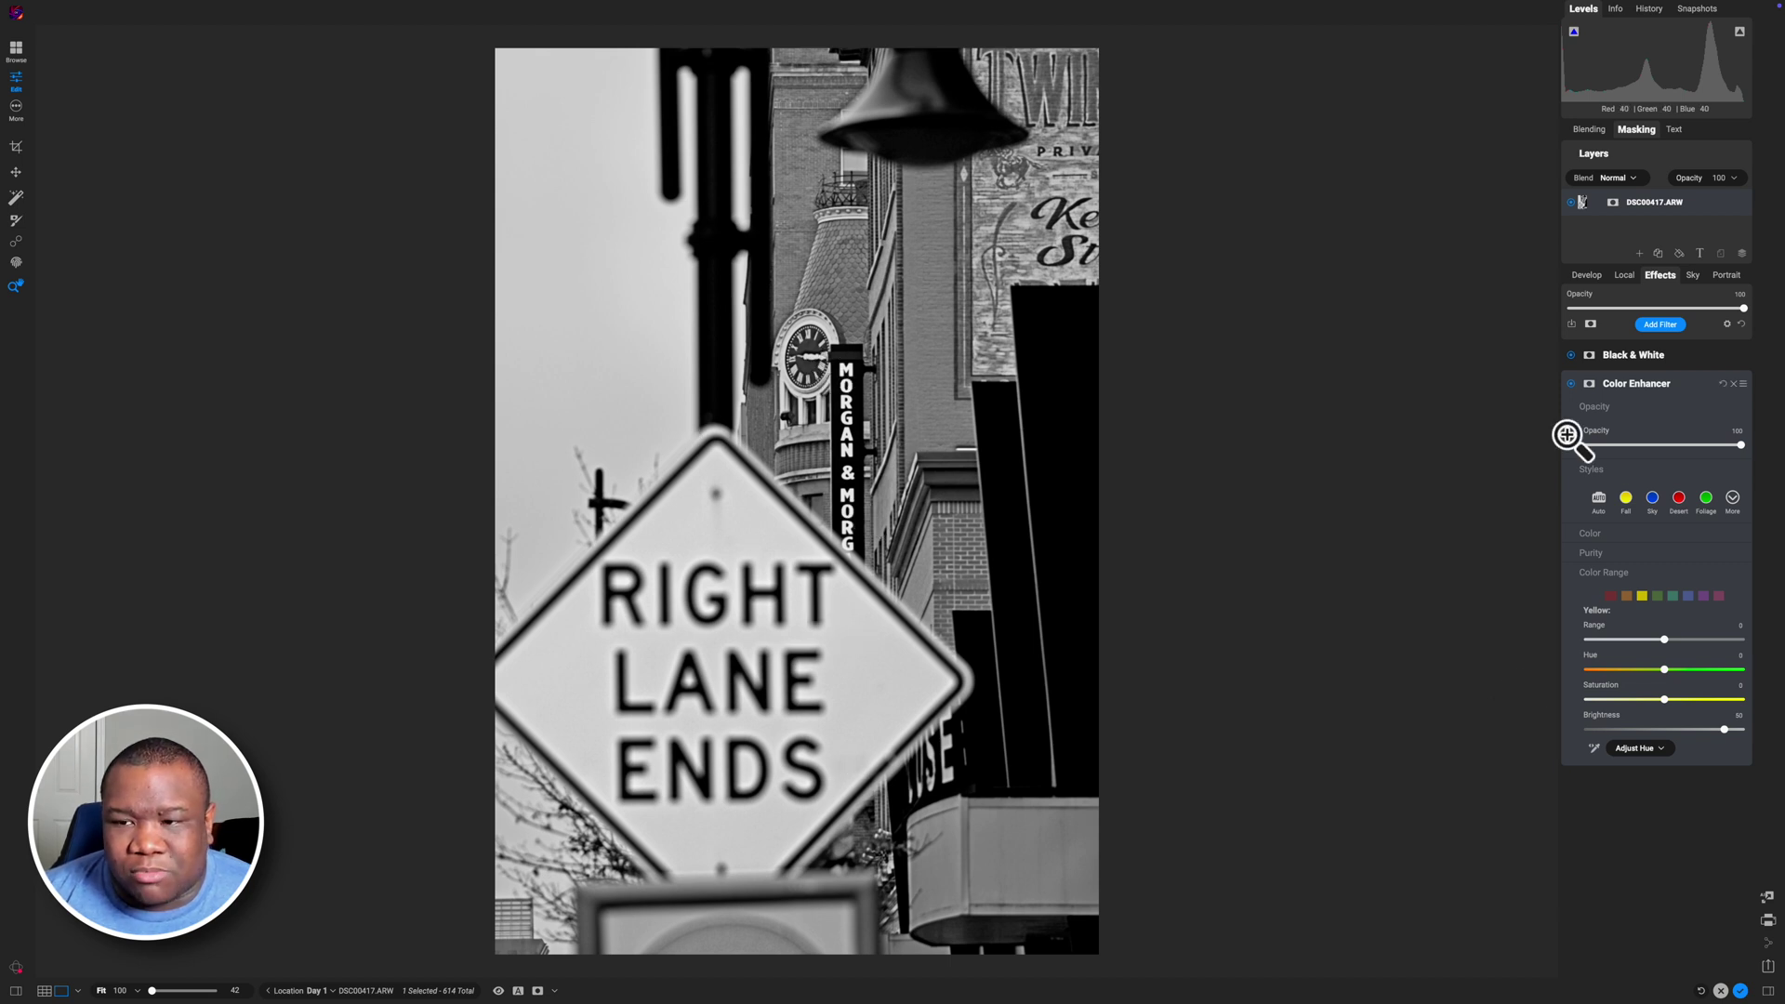
left_click(1570, 383)
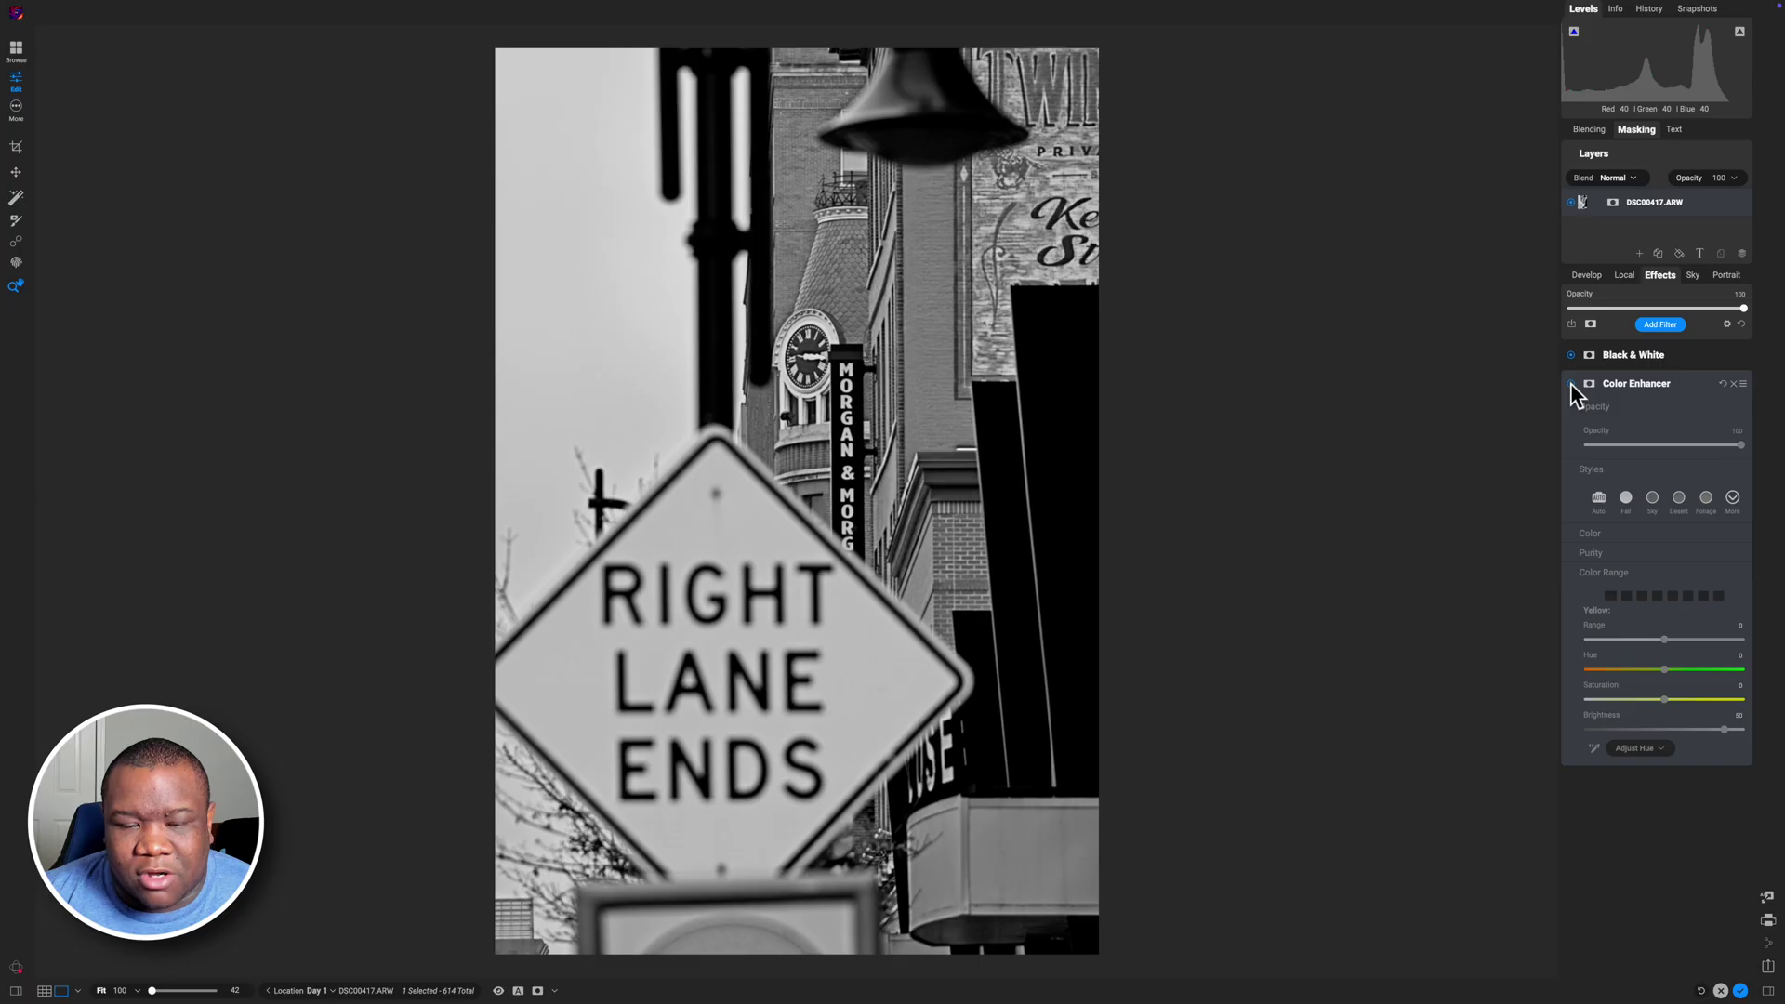
left_click(1570, 383)
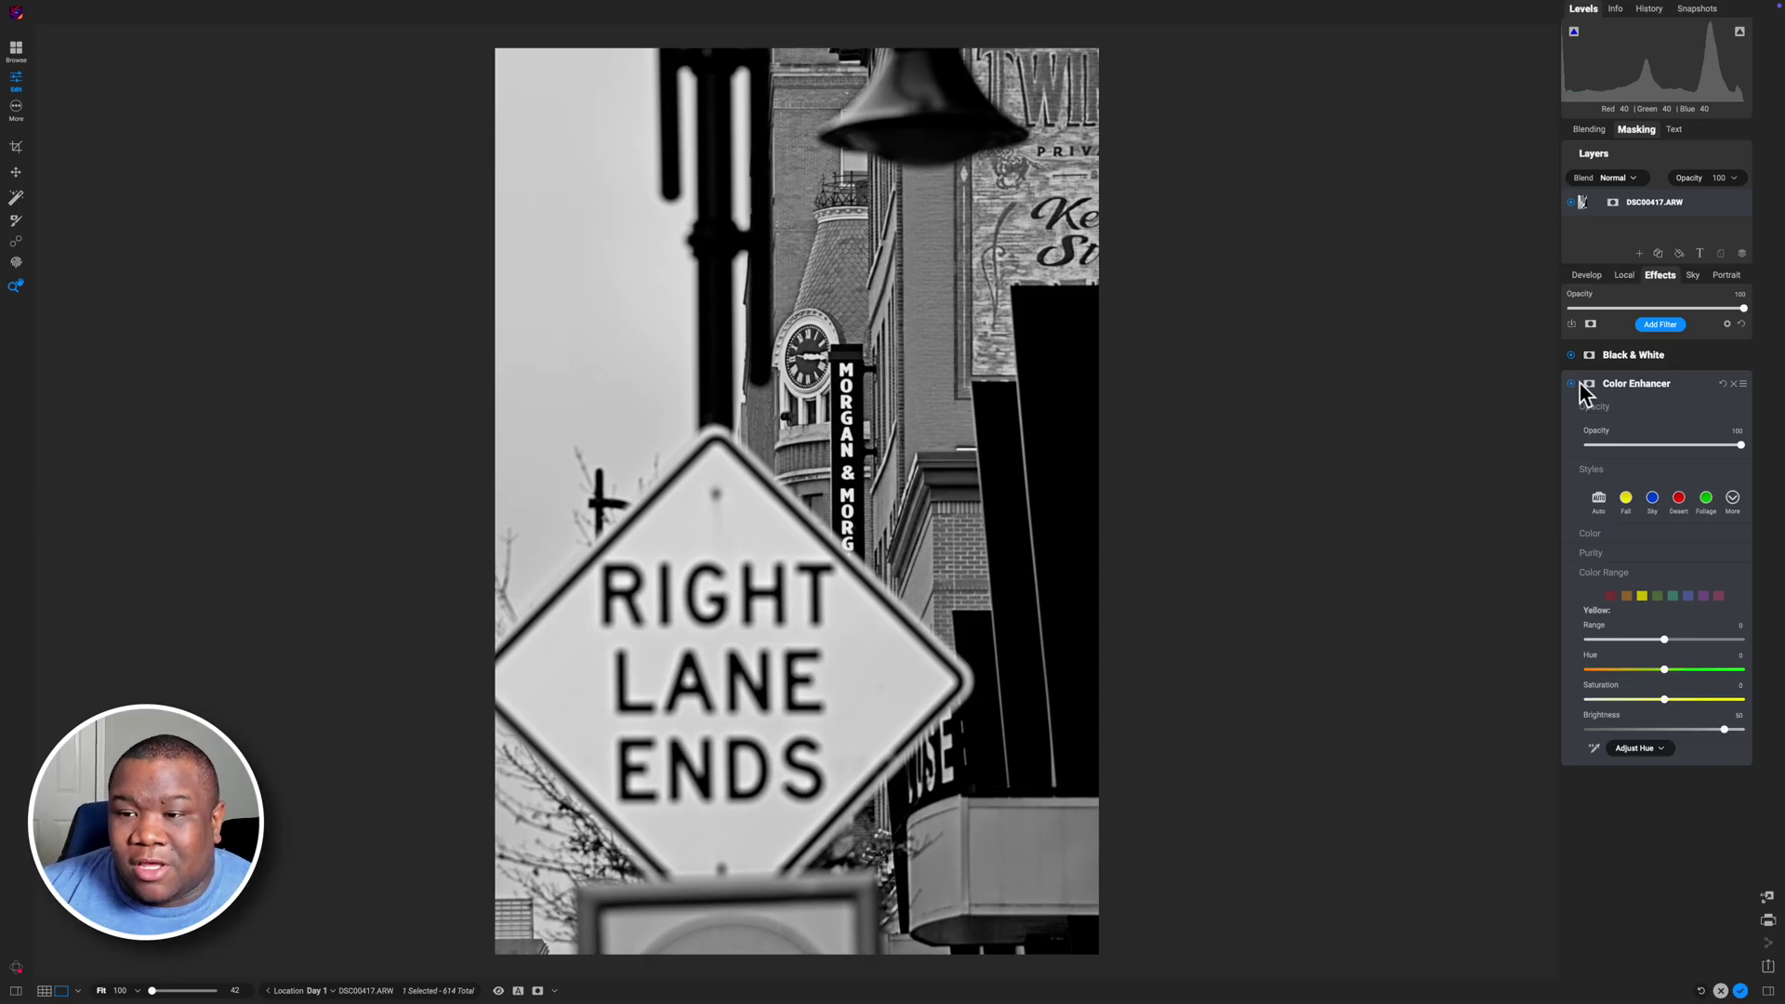
- Add a mask to Color Enhancer and polygon-lasso around the road sign
left_click(1589, 383)
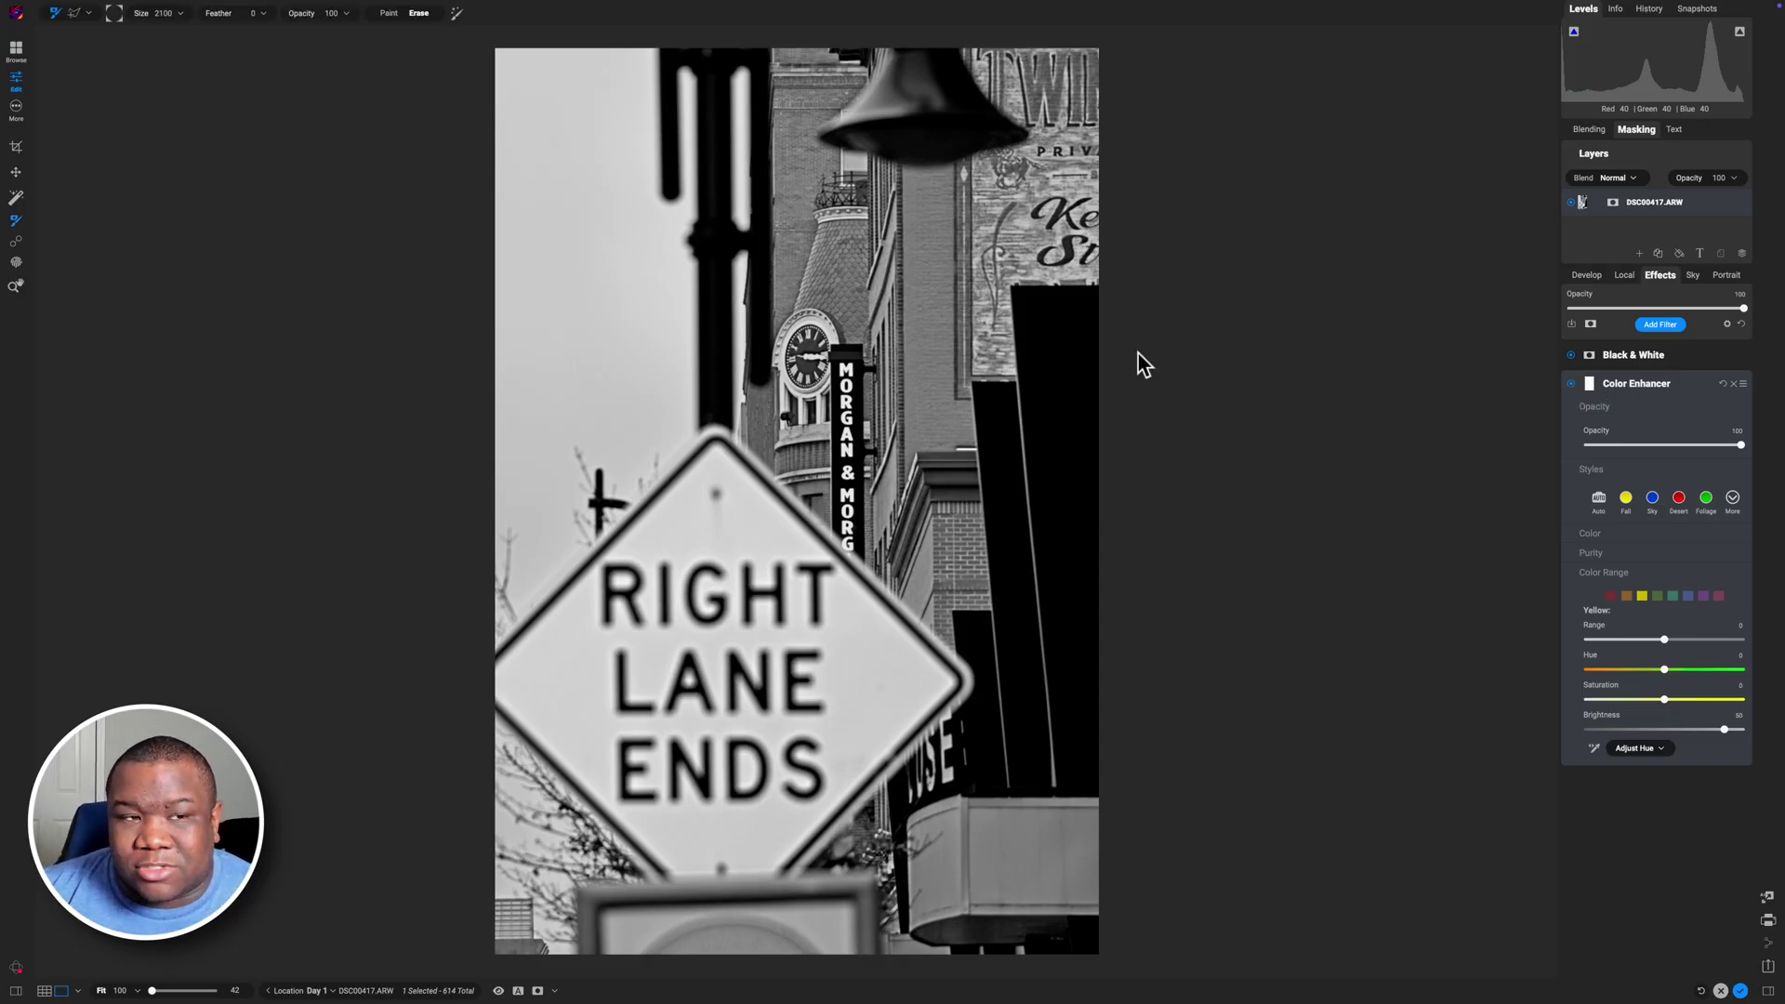
left_click(73, 12)
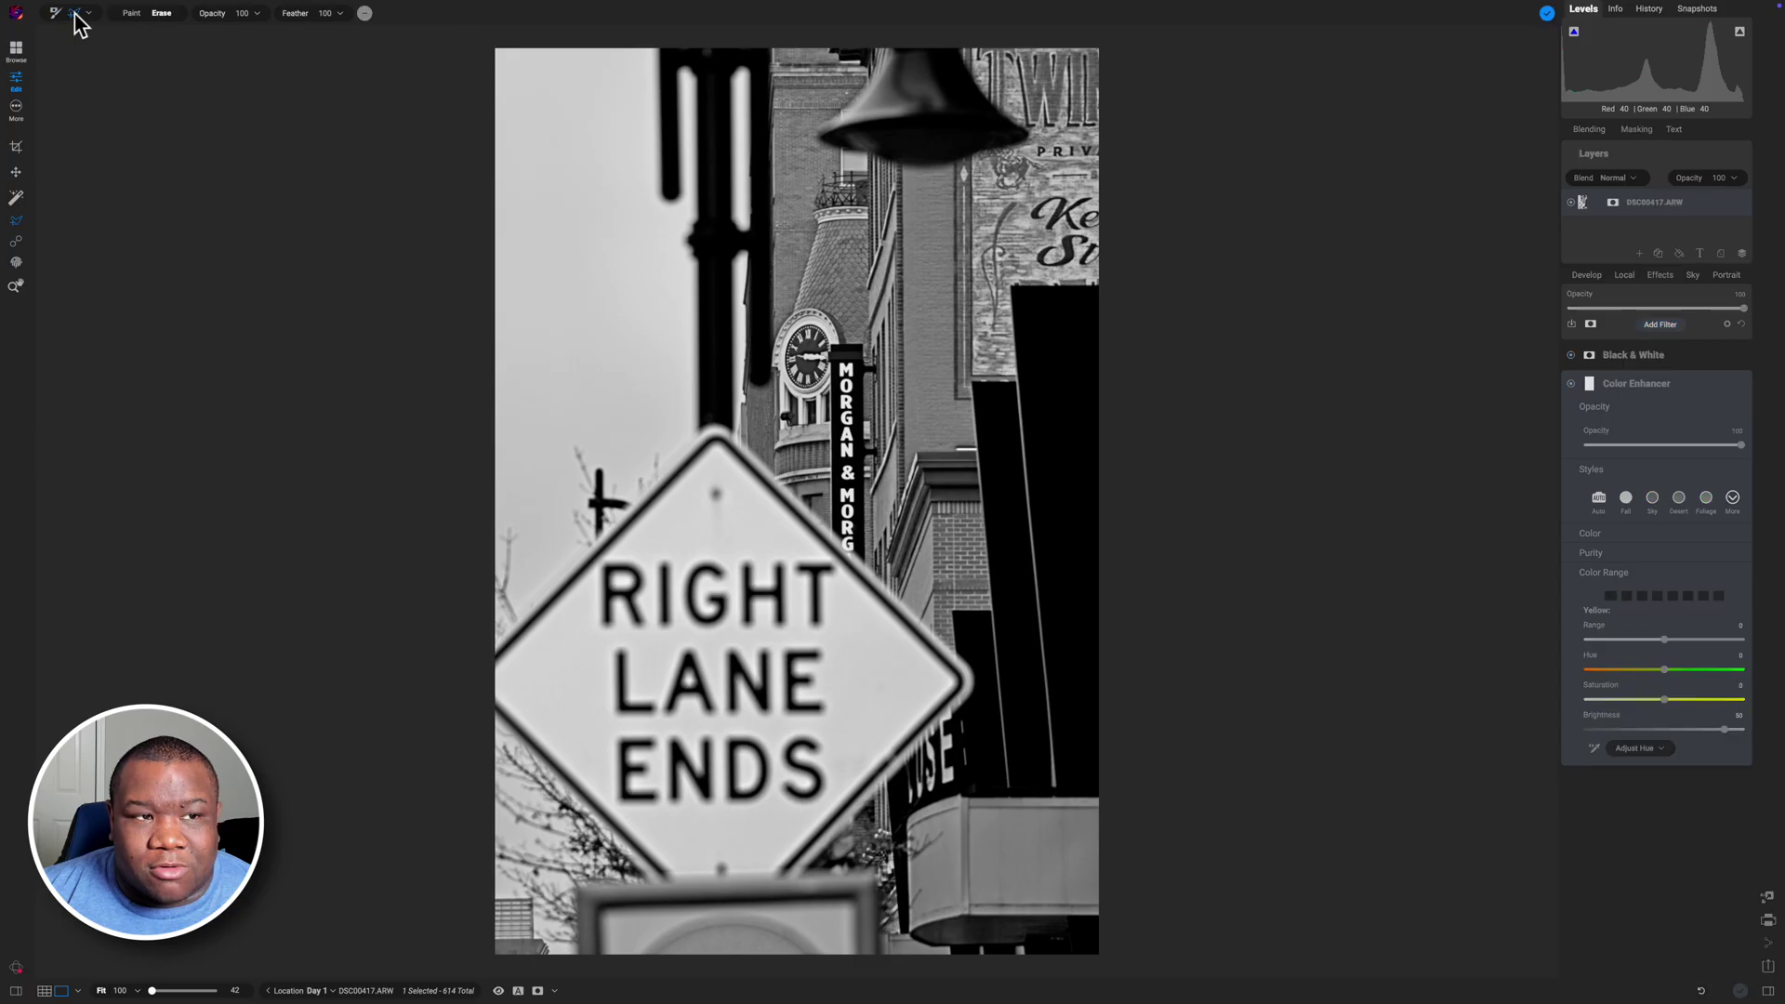
left_click(466, 655)
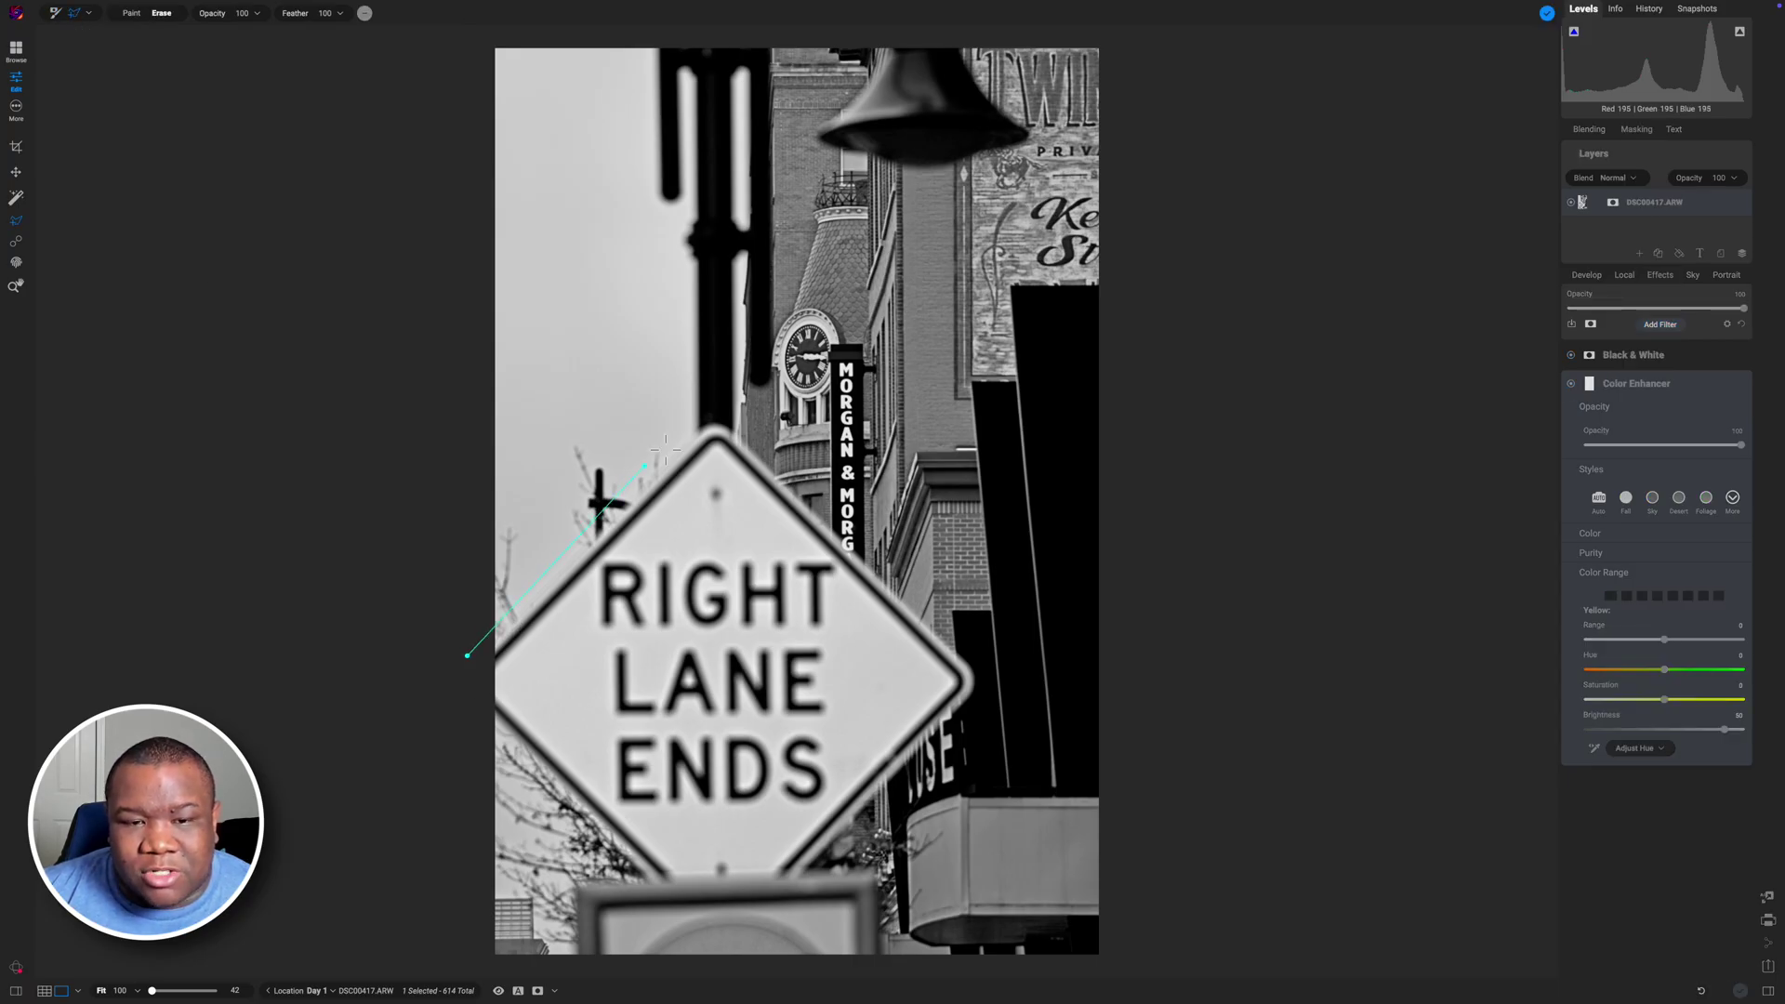
left_click(701, 414)
left_click(739, 416)
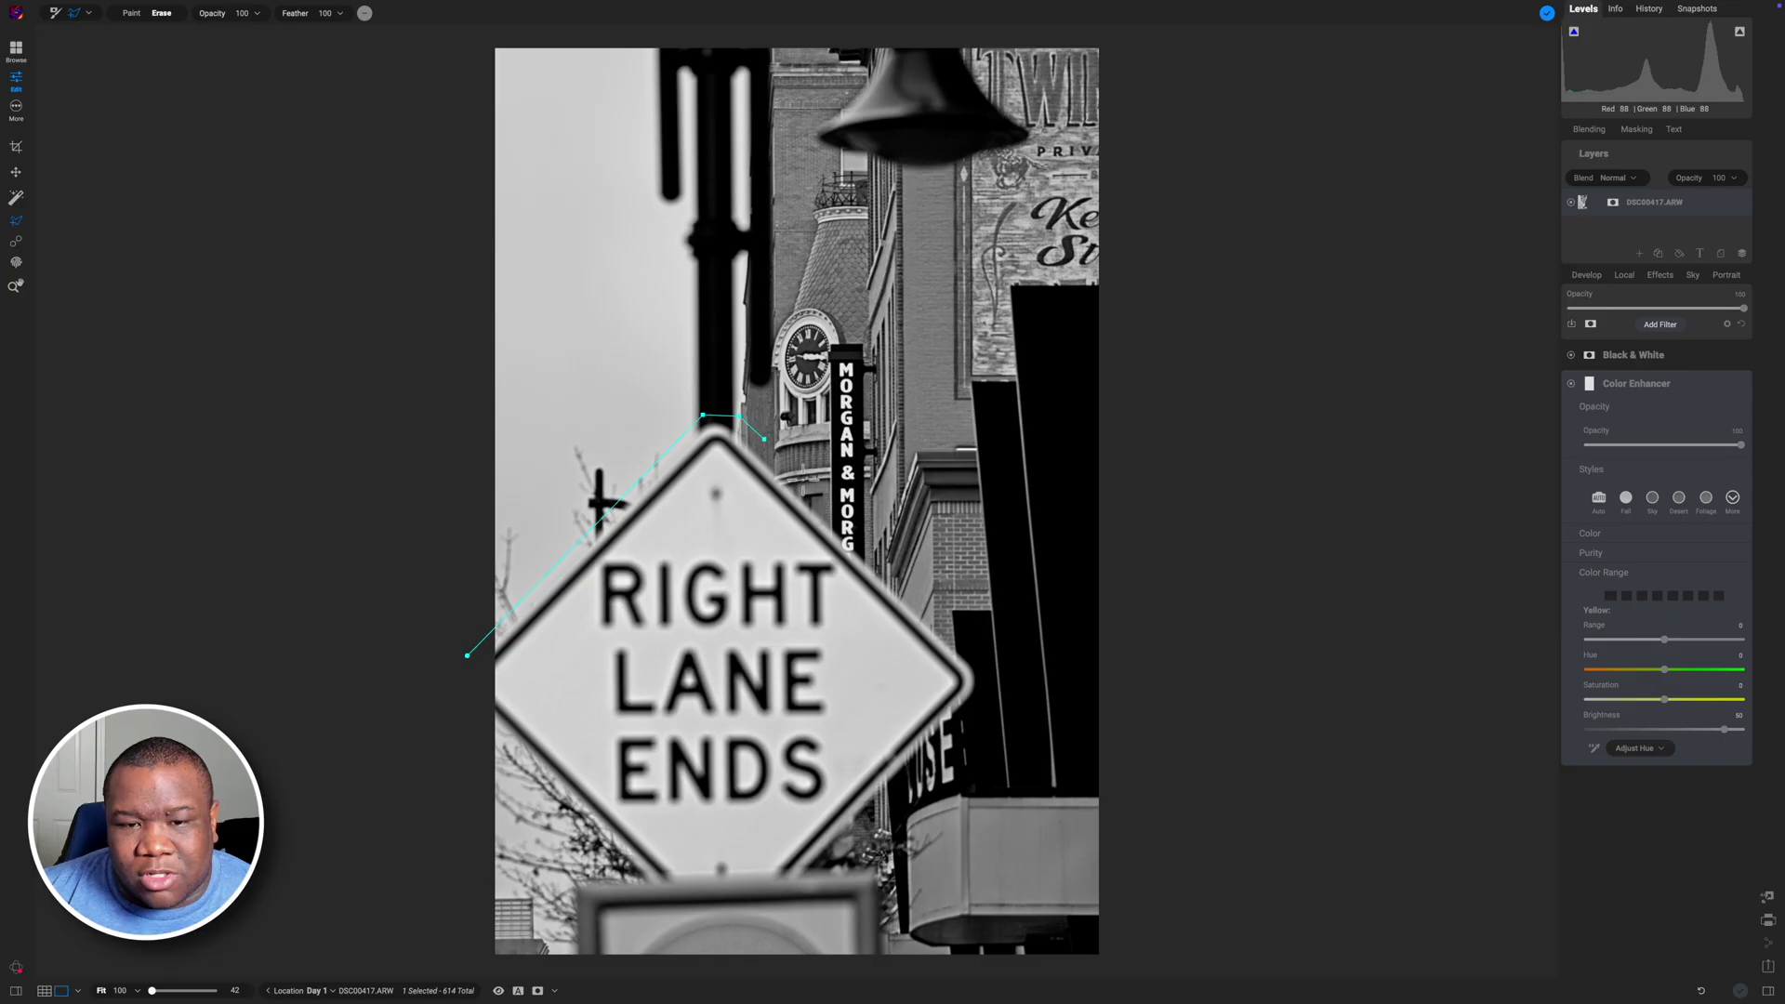
left_click(980, 669)
left_click(982, 712)
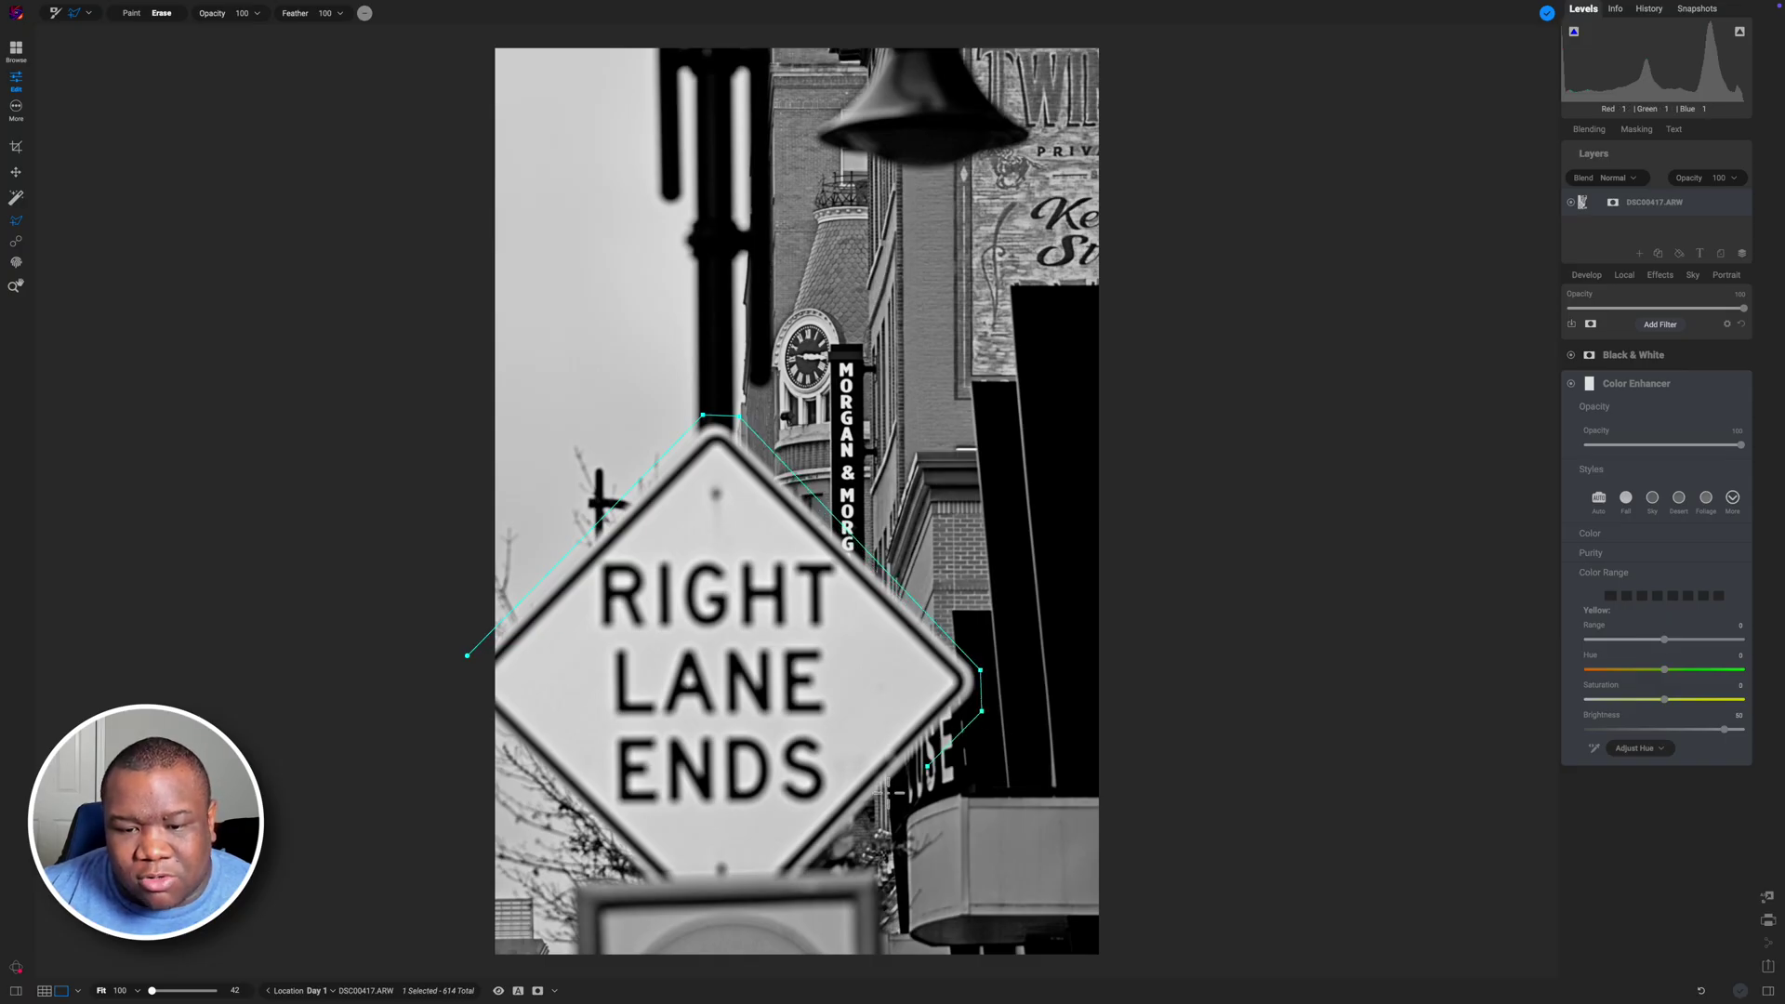
left_click(823, 861)
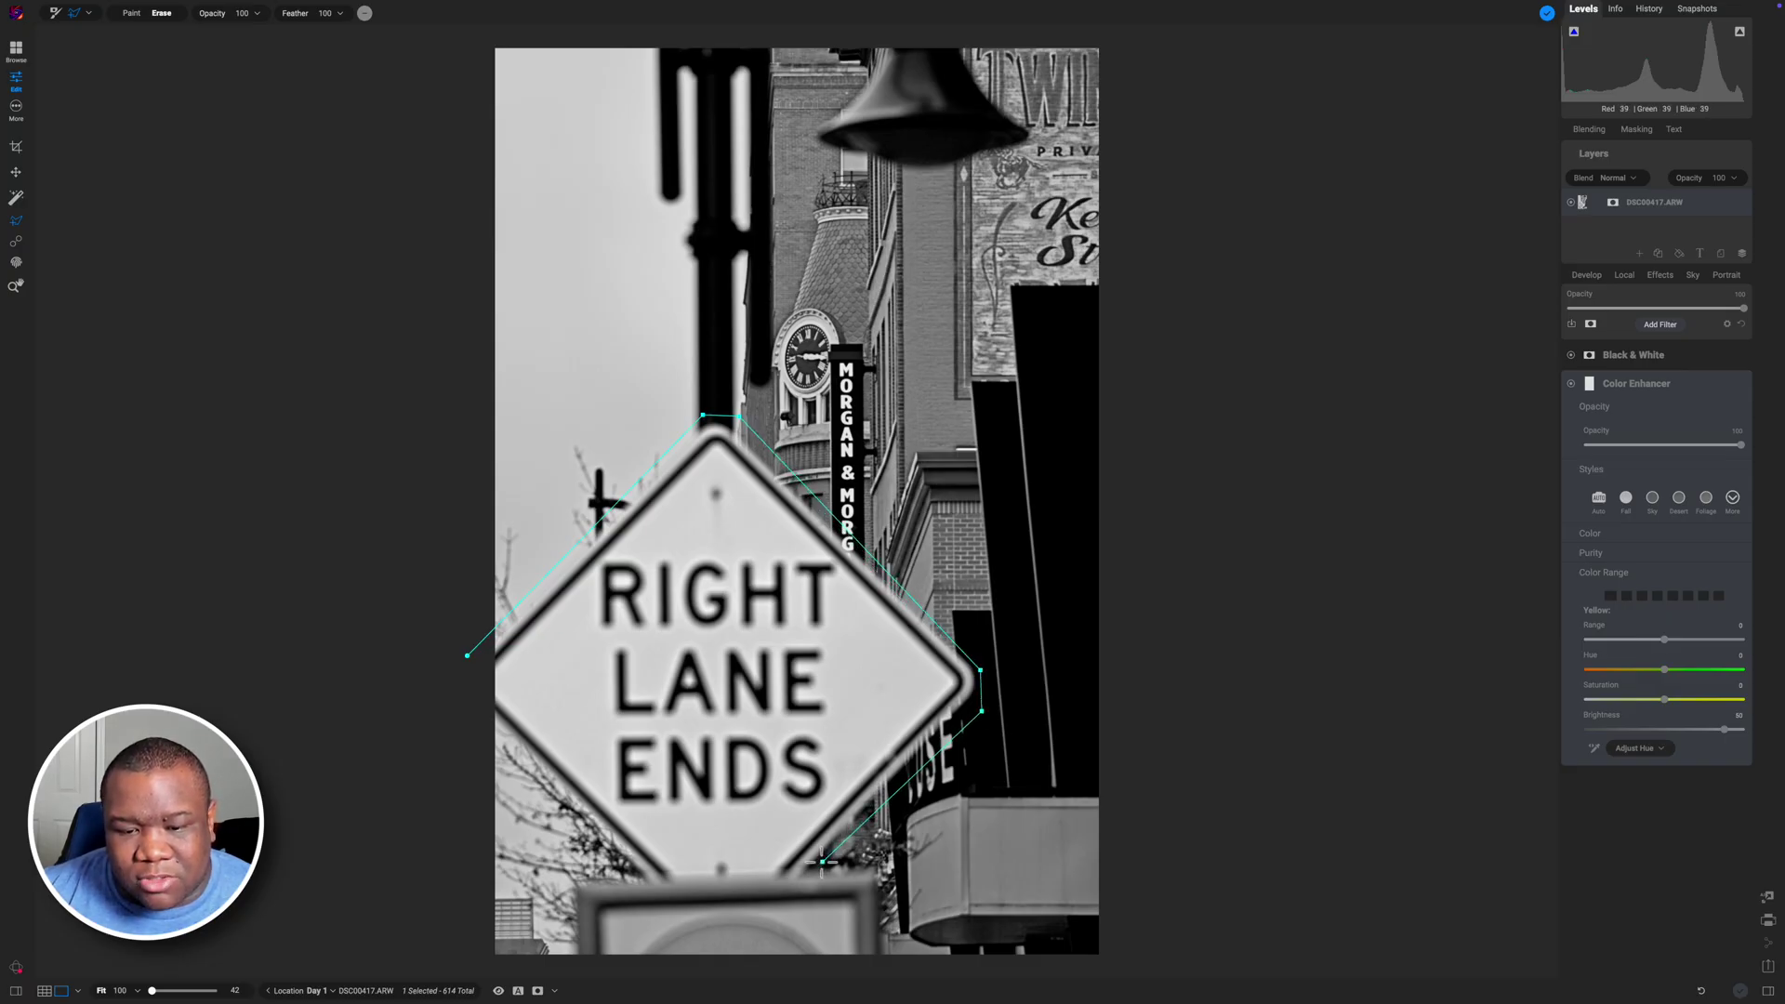
left_click(649, 922)
left_click(445, 703)
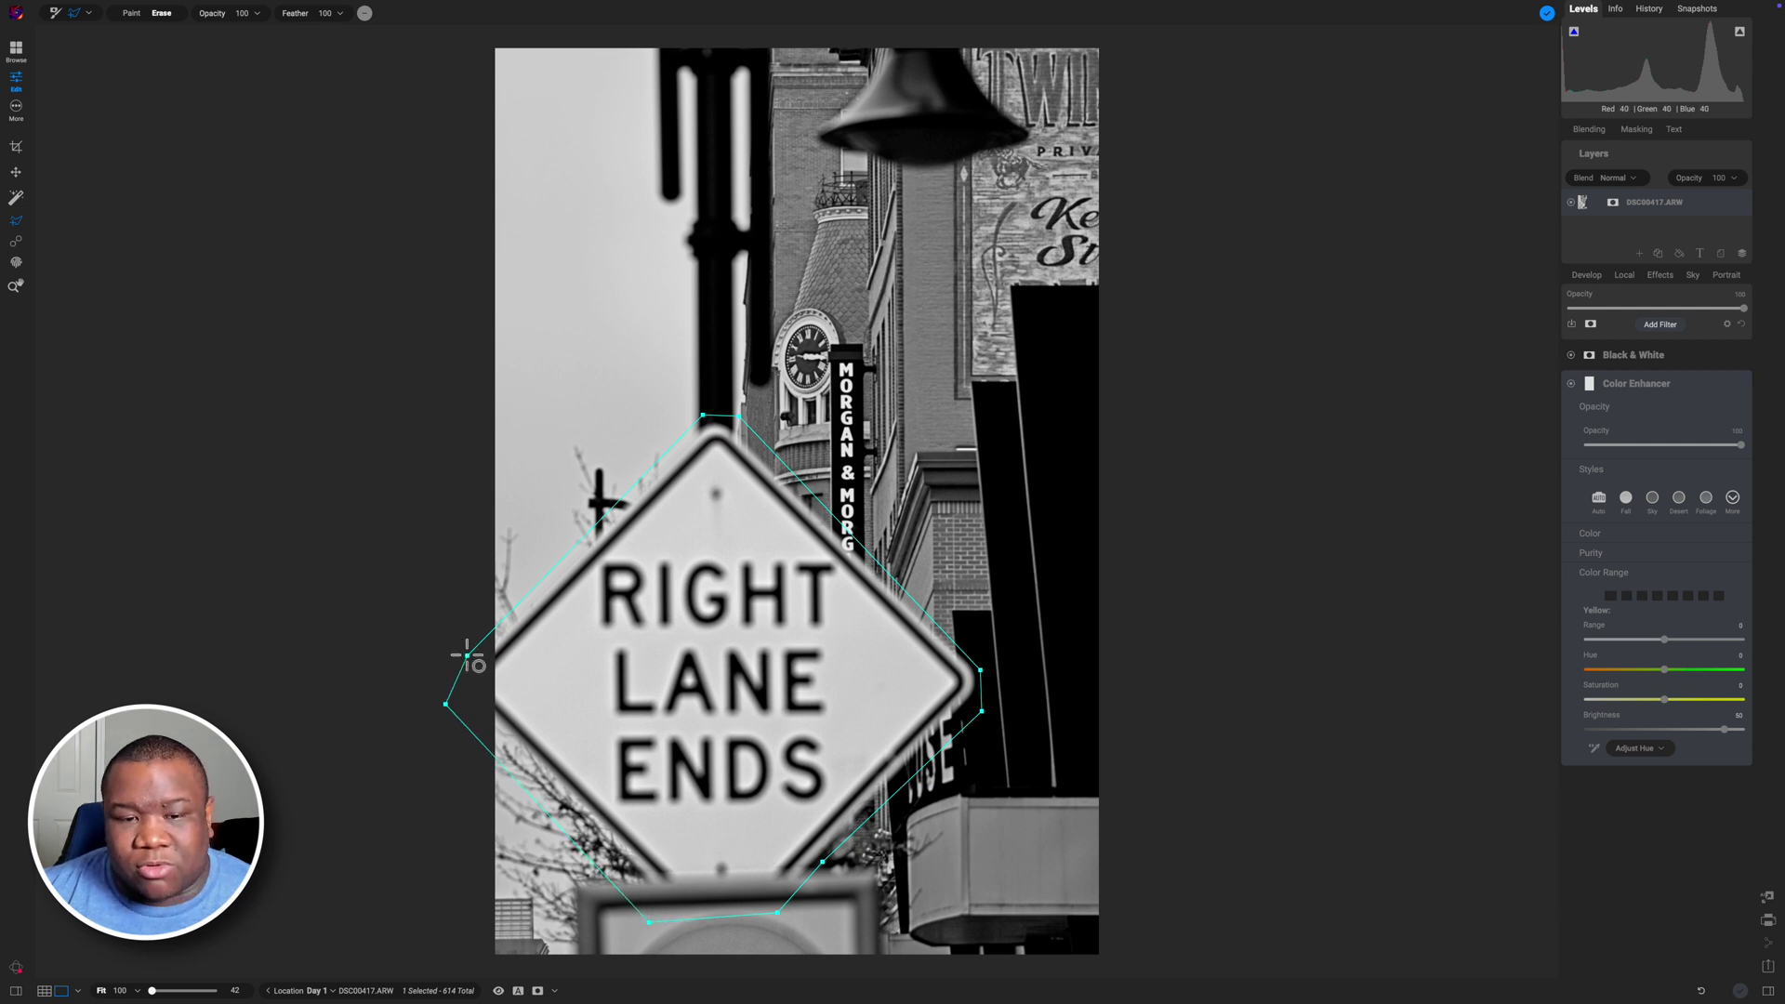
left_click(466, 656)
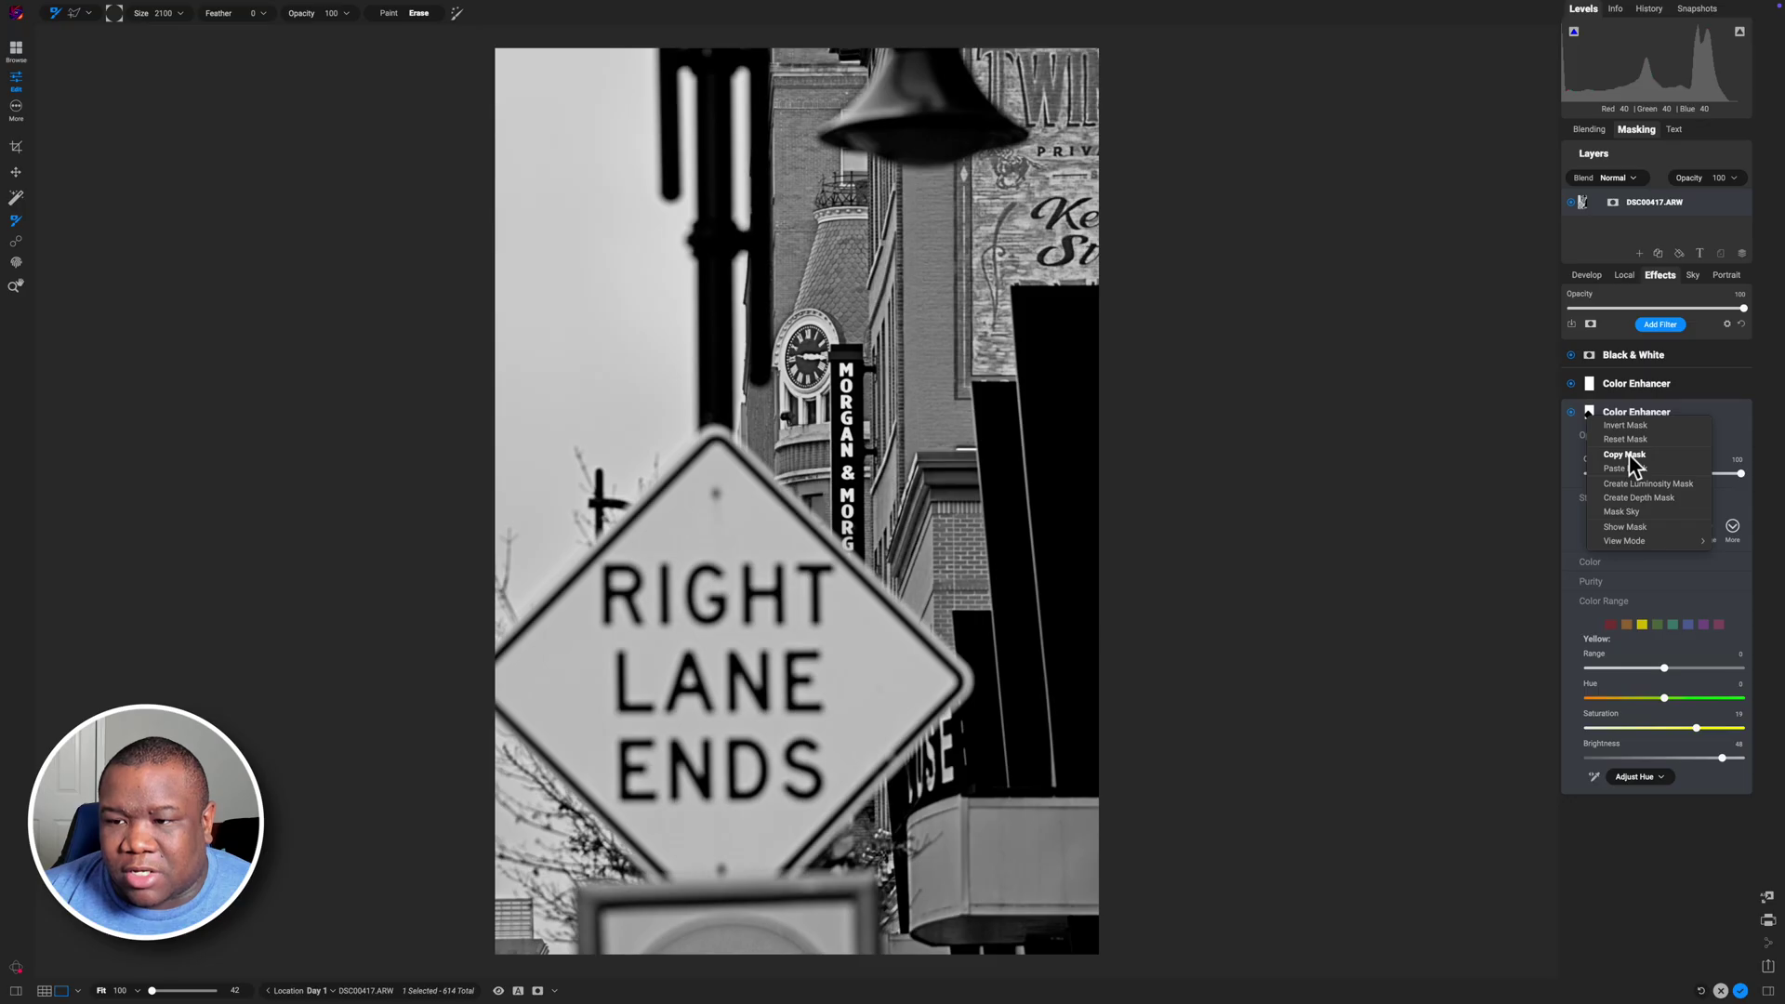
- Copy the sign mask, paste it onto the other Color Enhancer, and invert it
left_click(1629, 454)
left_click(1590, 389)
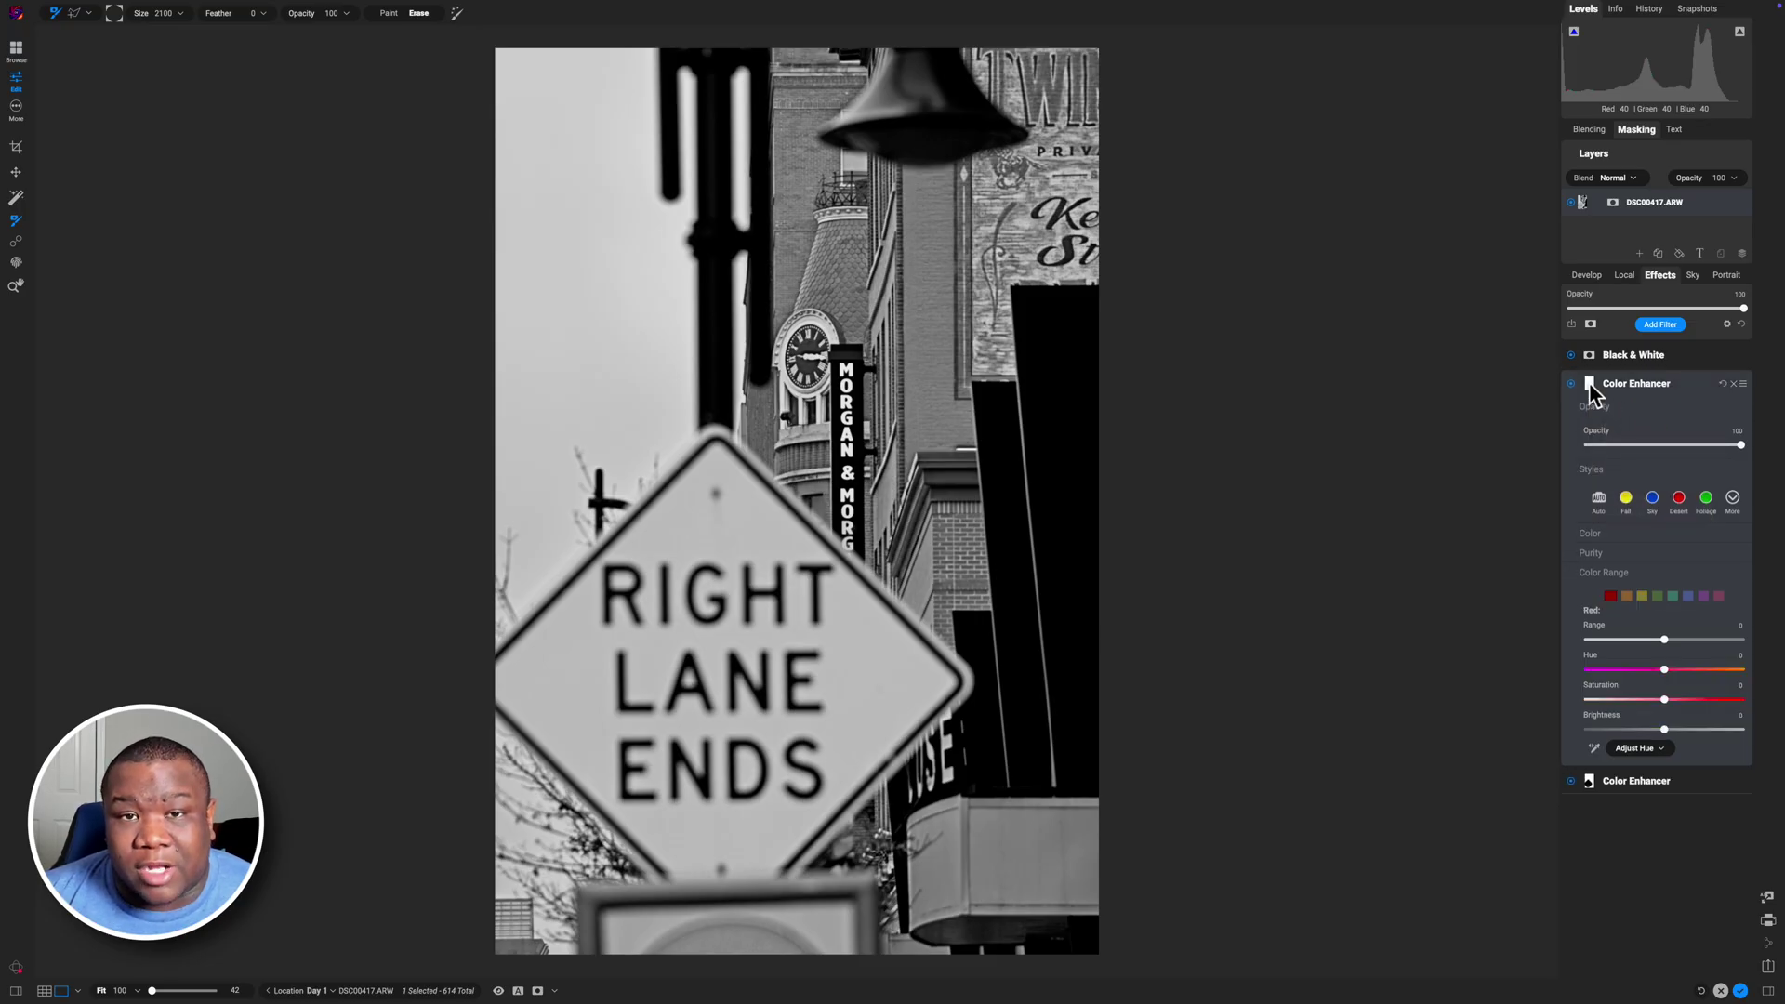
left_click(1591, 388)
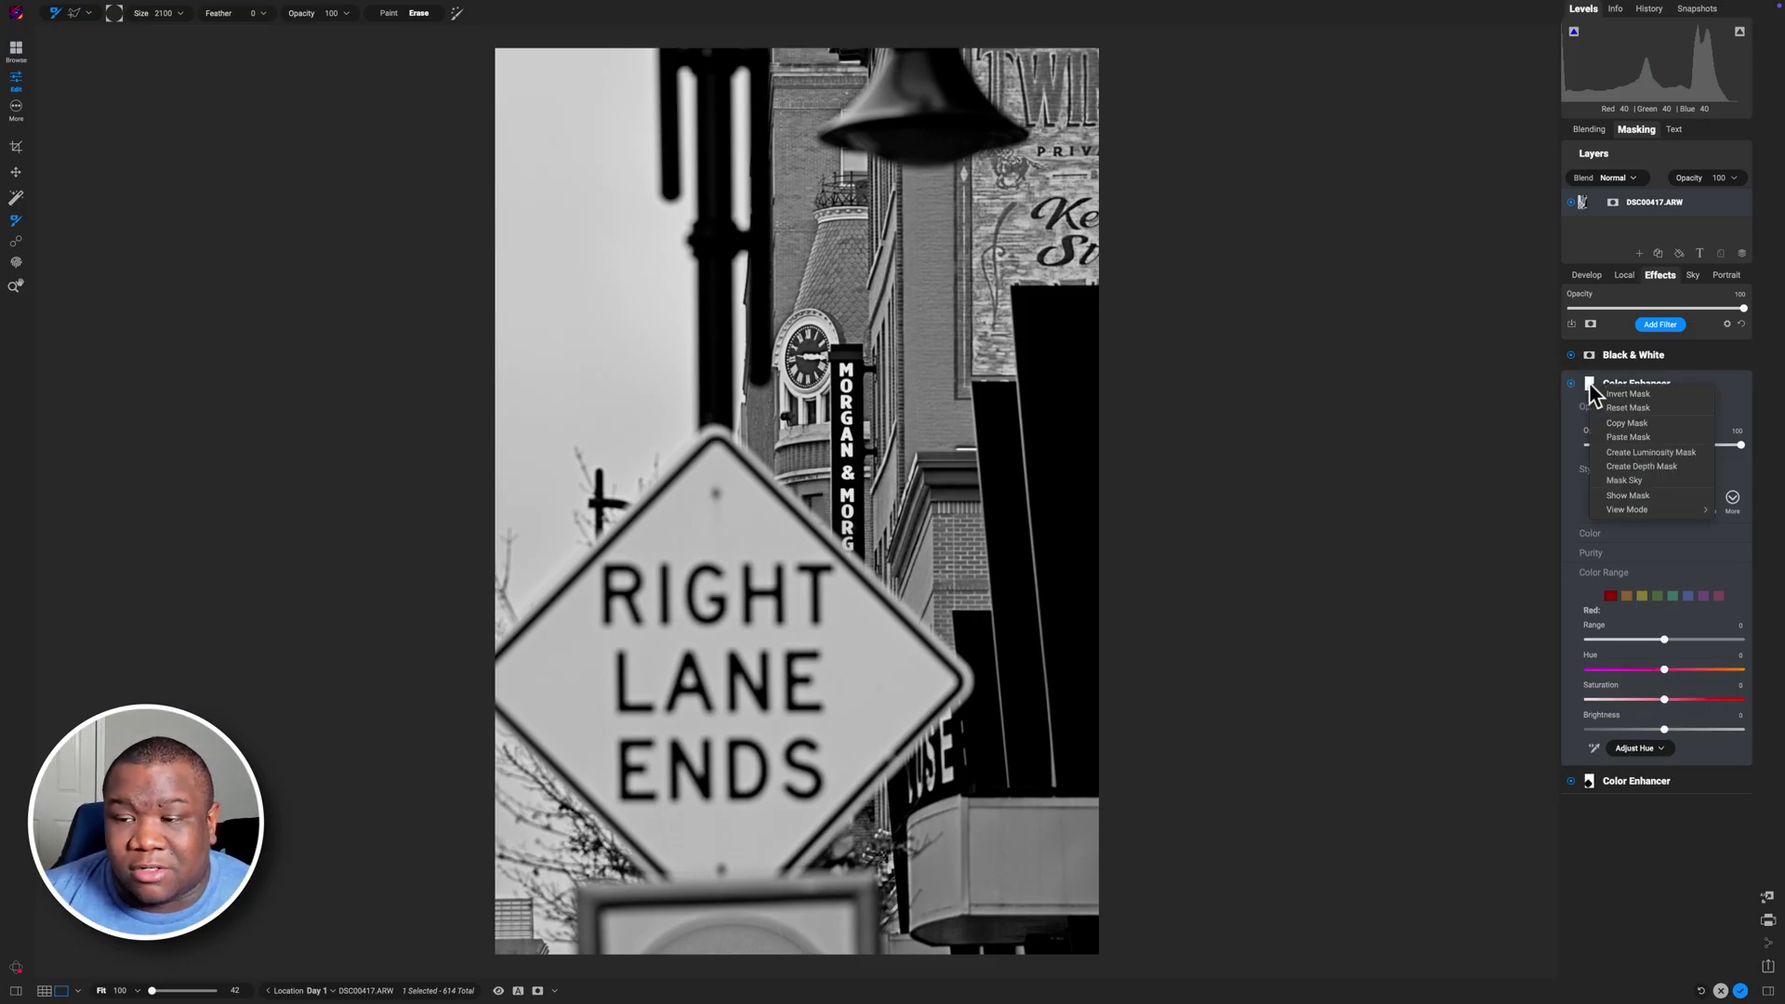
left_click(1632, 436)
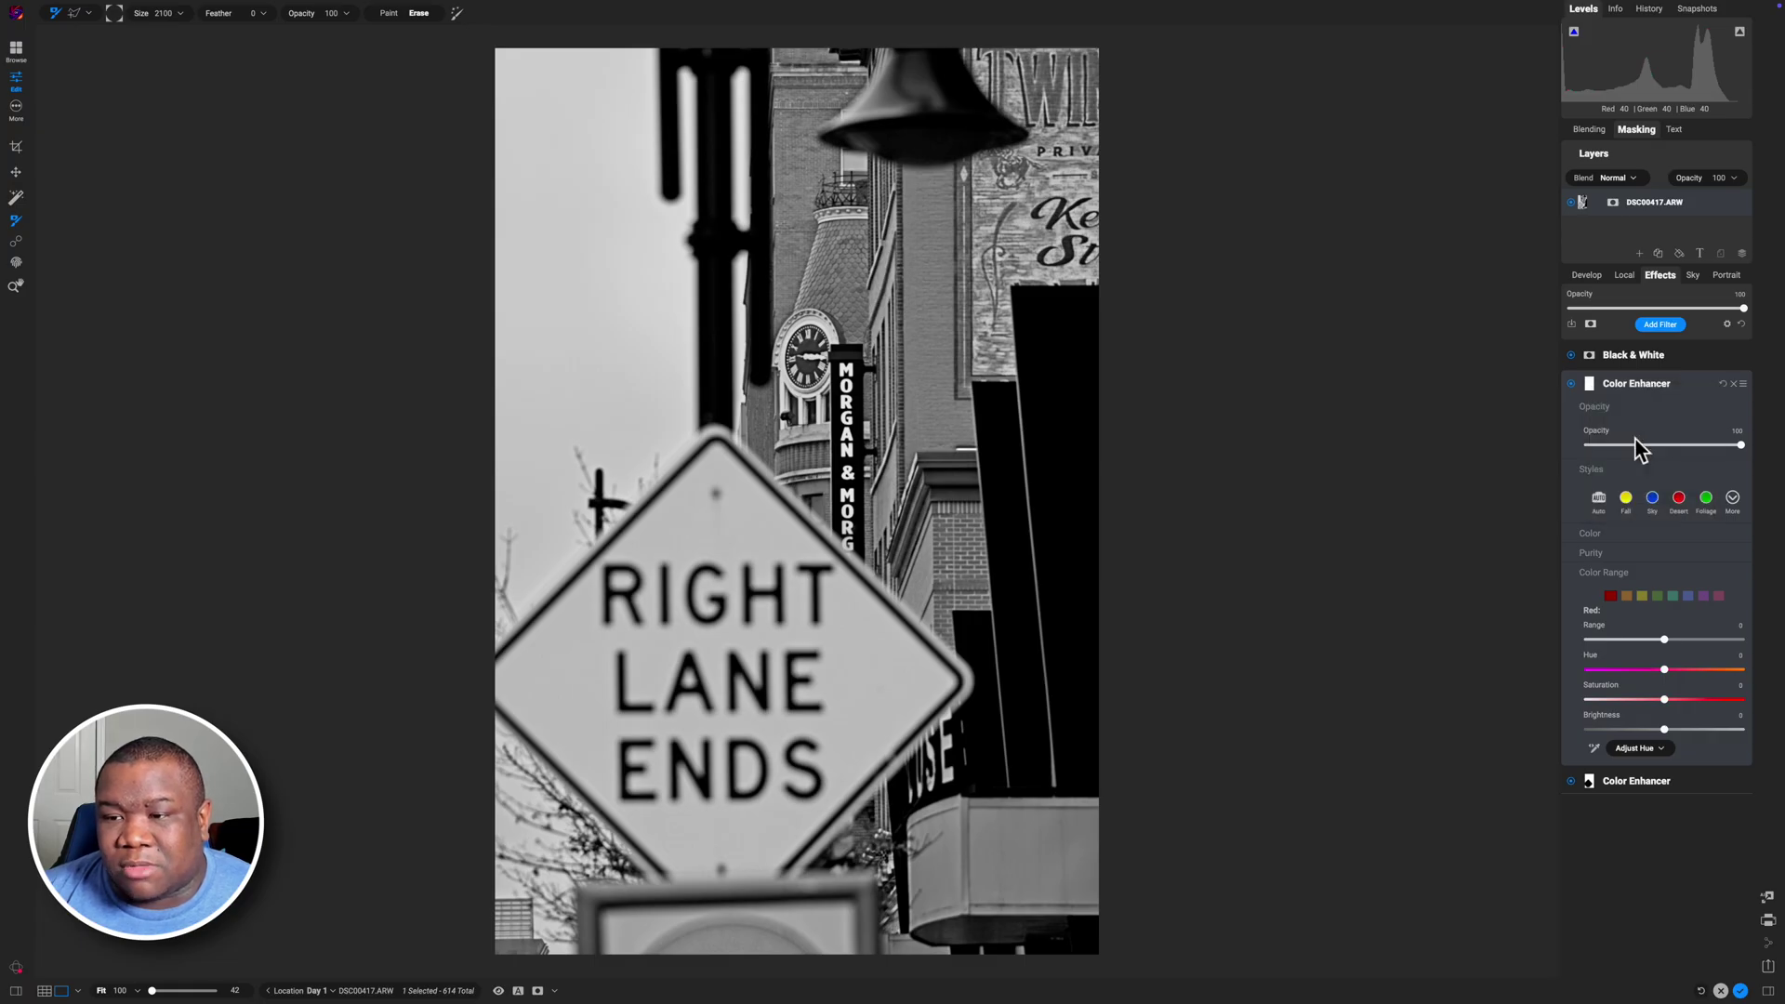
left_click(1589, 386)
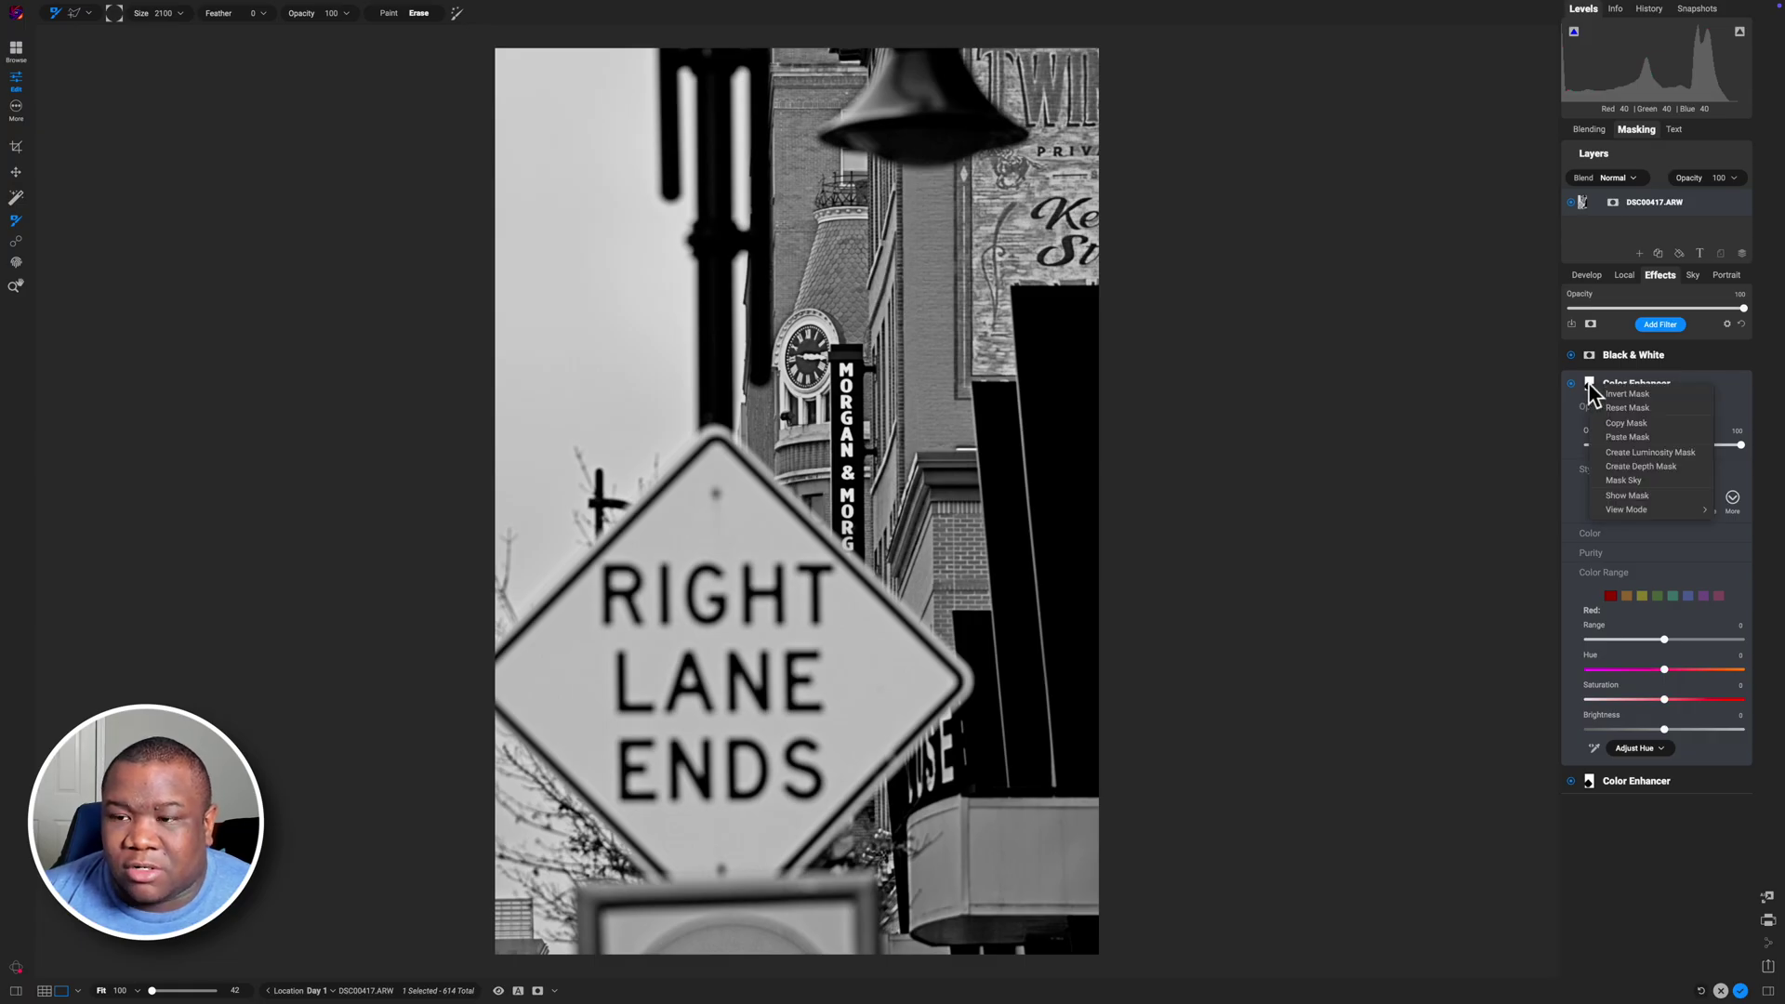
left_click(1630, 394)
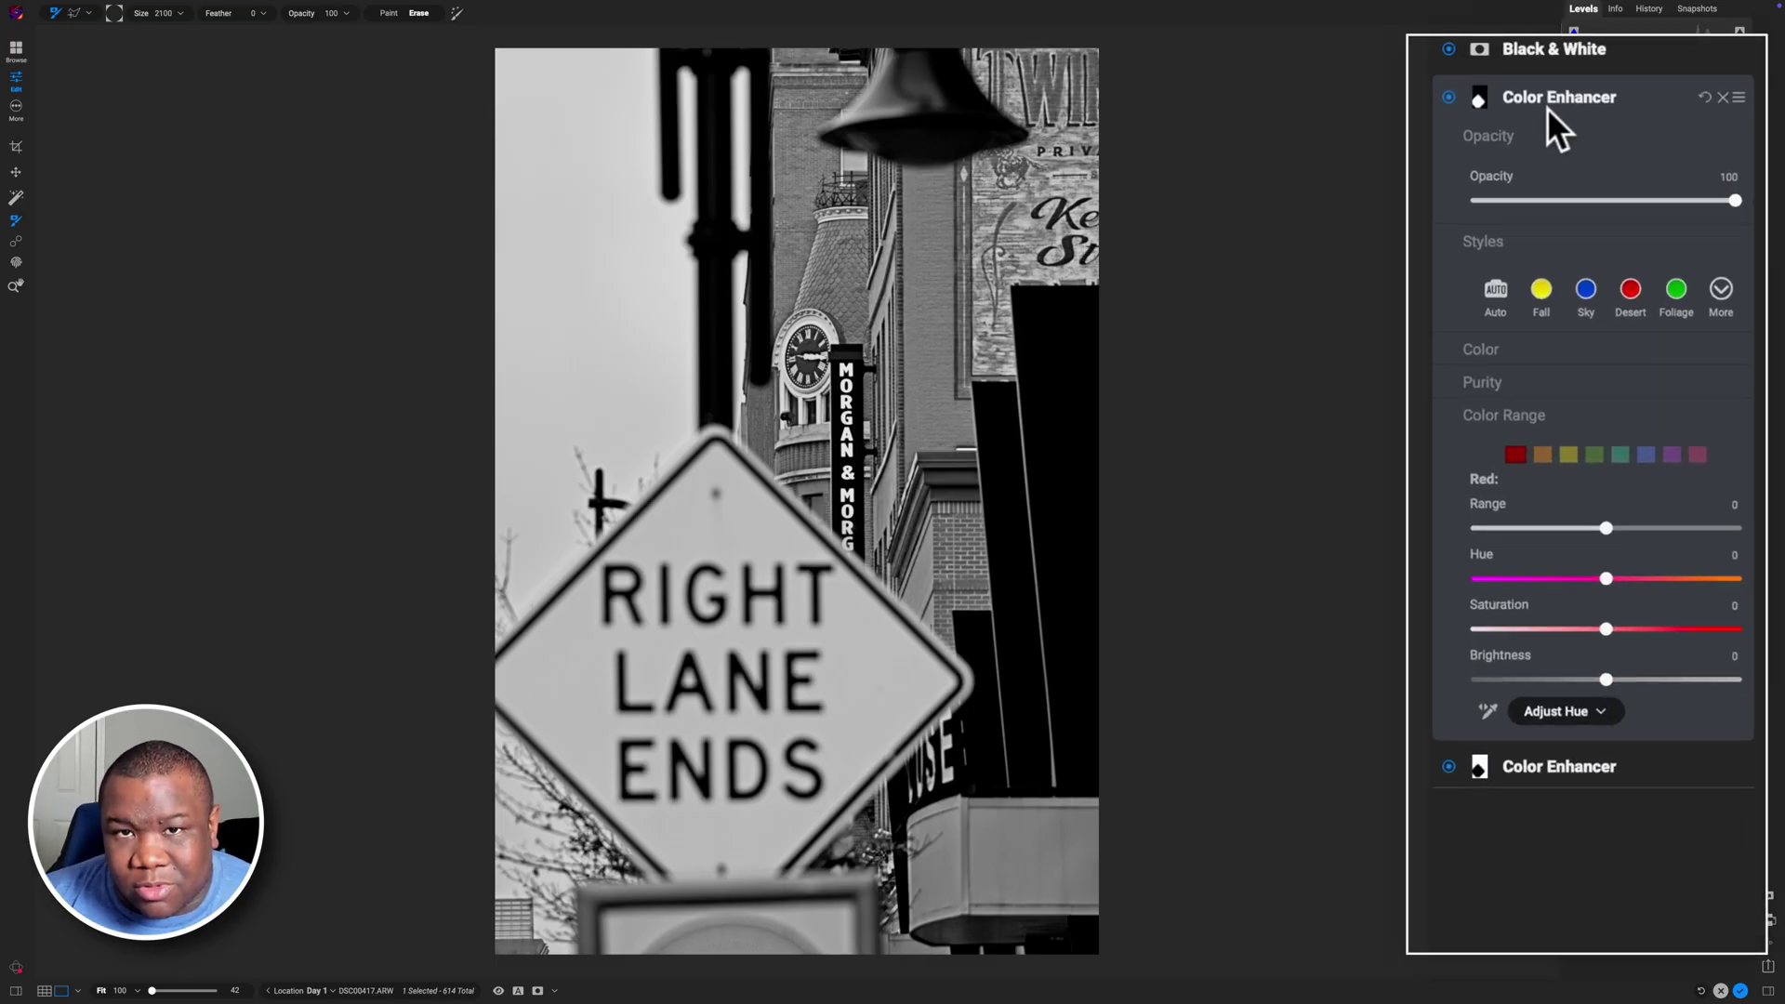
- In the masked Color Enhancer, set Yellow Brightness to -26 and brush size 300, comparing it on and off
left_click(1568, 454)
mouse_move(1605, 679)
left_mouse_down()
mouse_move(1505, 682)
mouse_move(1540, 681)
left_mouse_up()
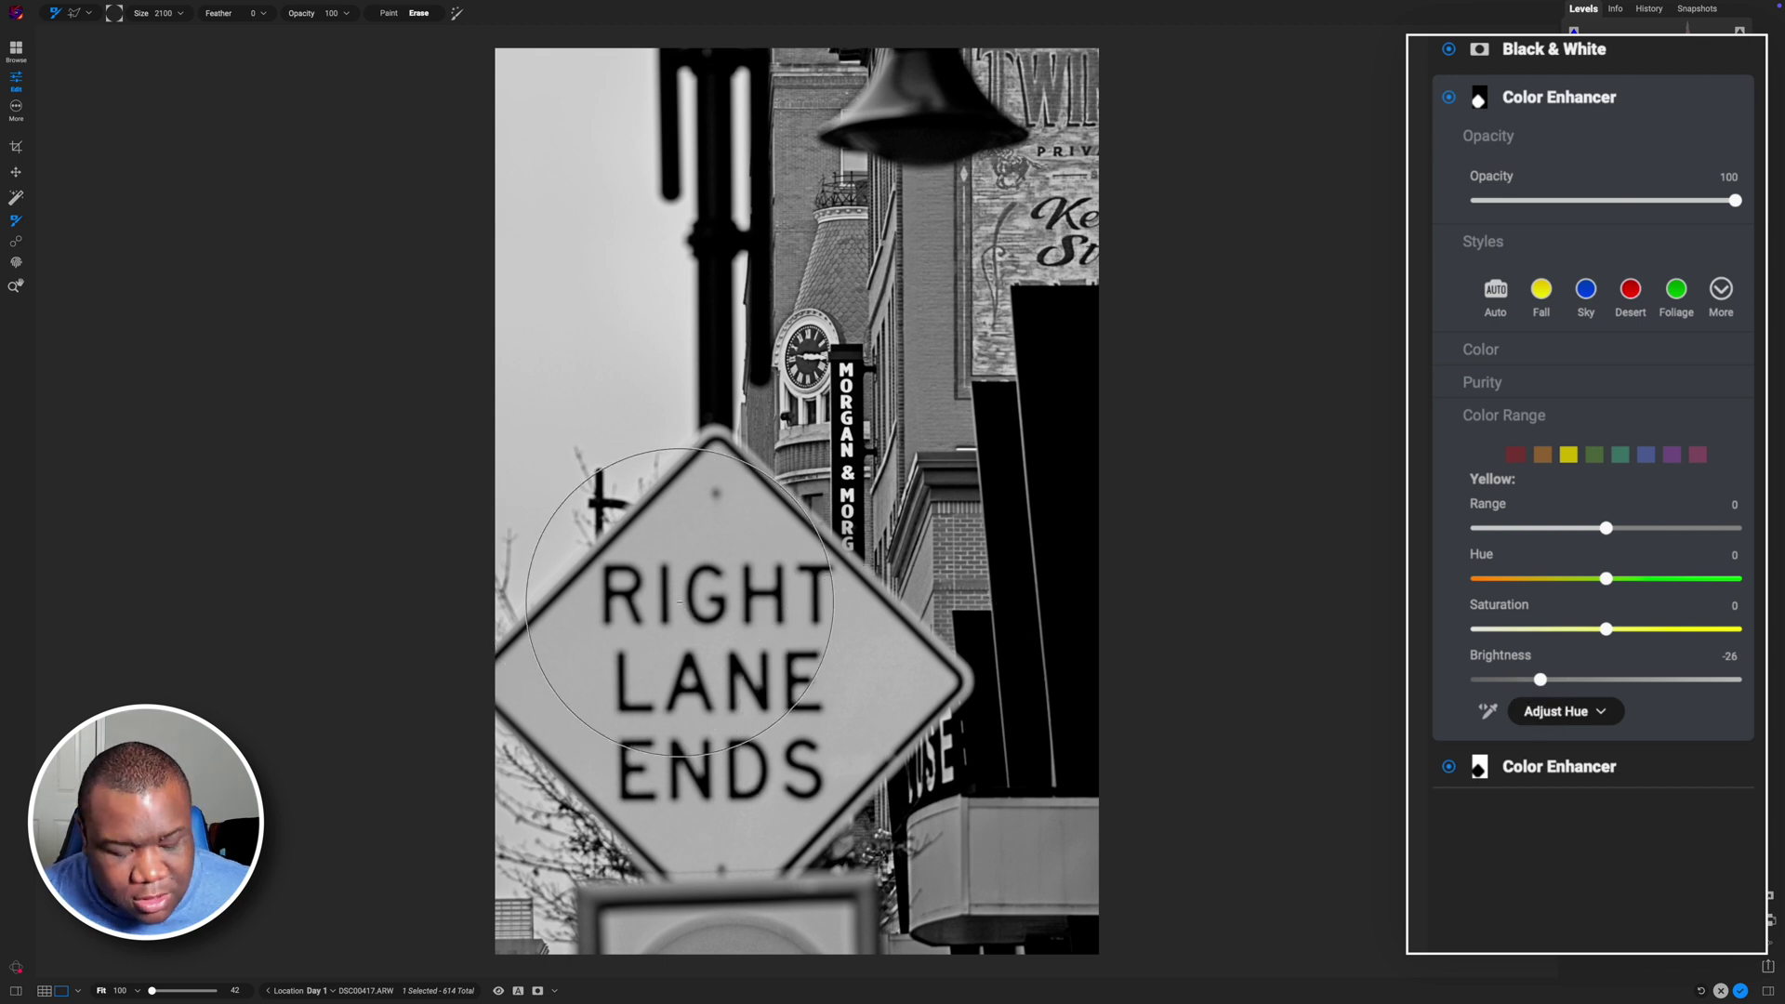
key("bracketleft")
key("bracketleft")
key("bracketleft")
key("bracketleft")
key("bracketleft")
key("bracketleft")
key("bracketleft")
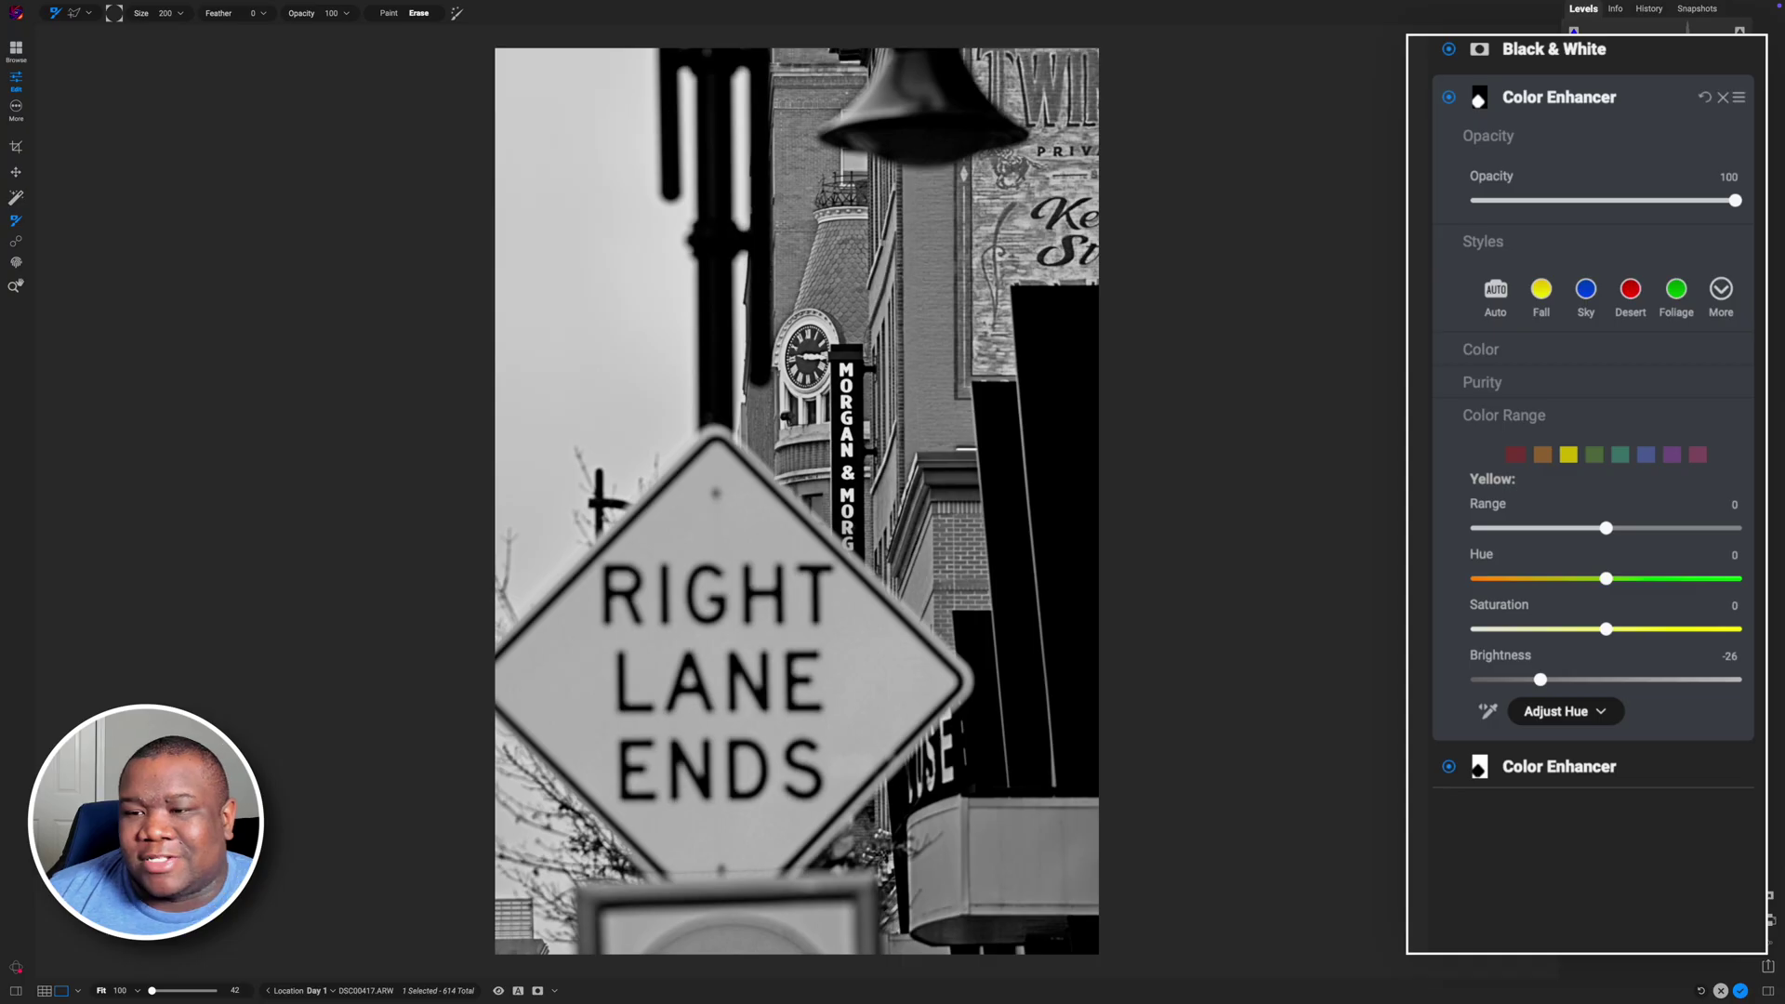
left_click(1448, 96)
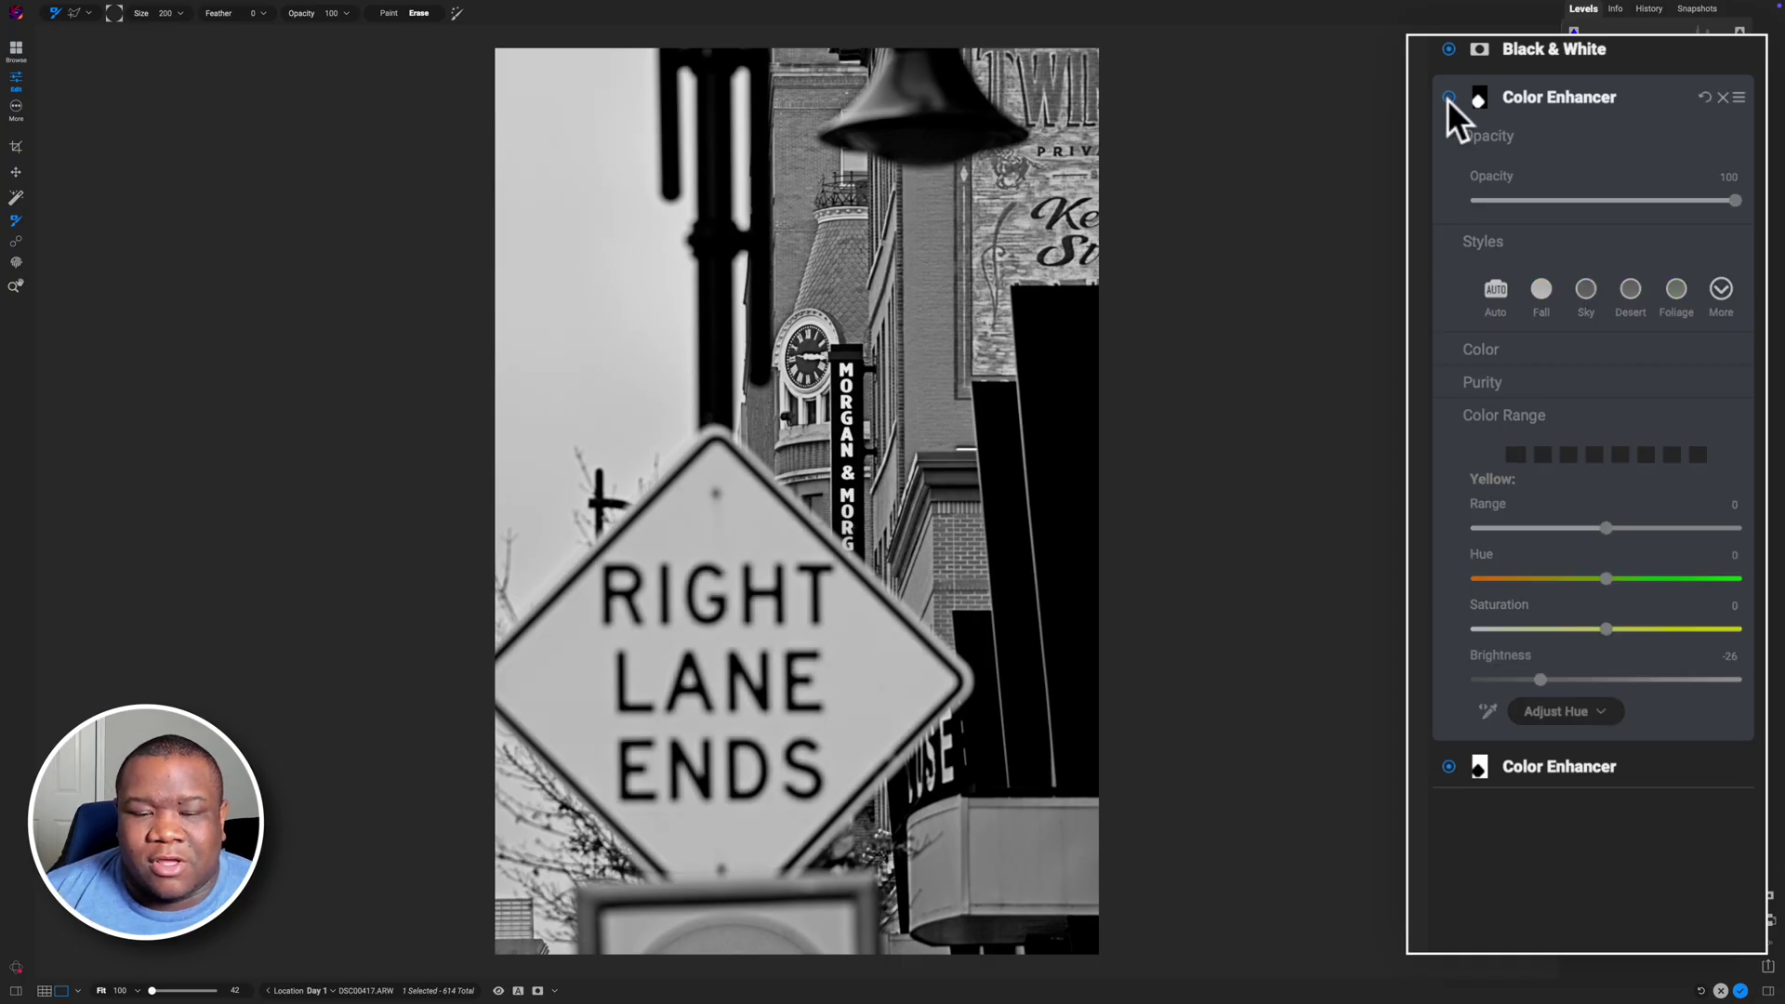
left_click(1447, 98)
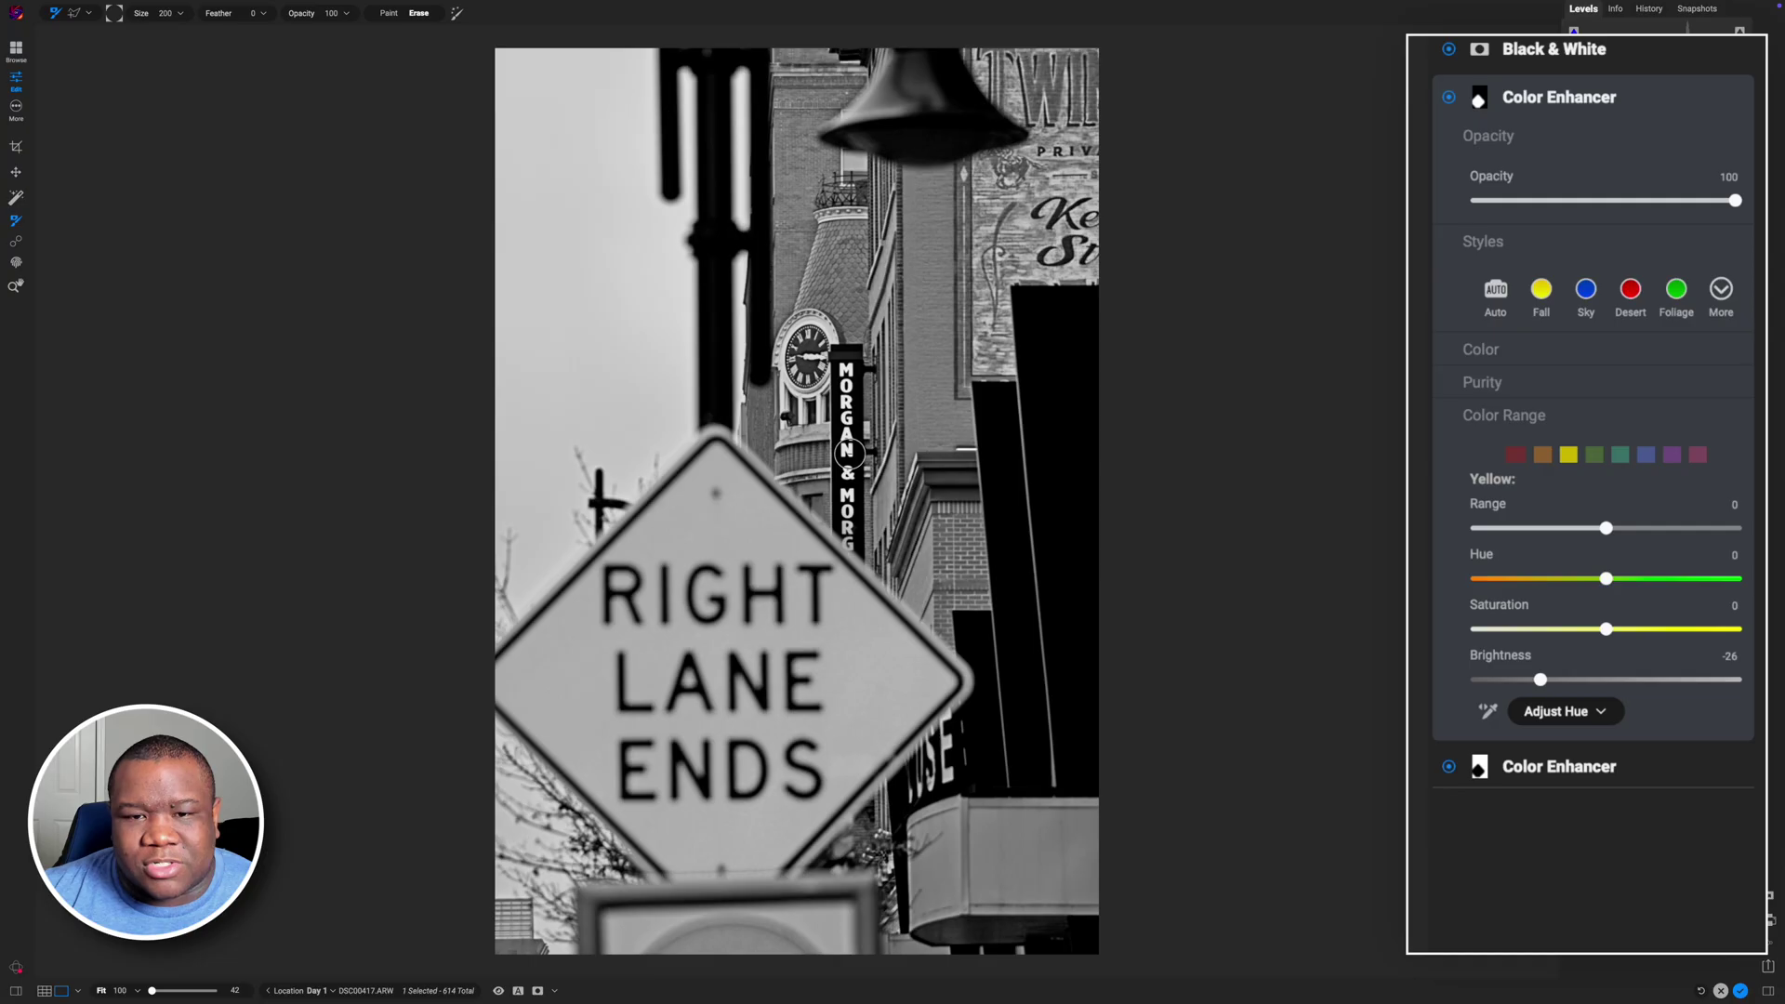
left_click(1561, 105)
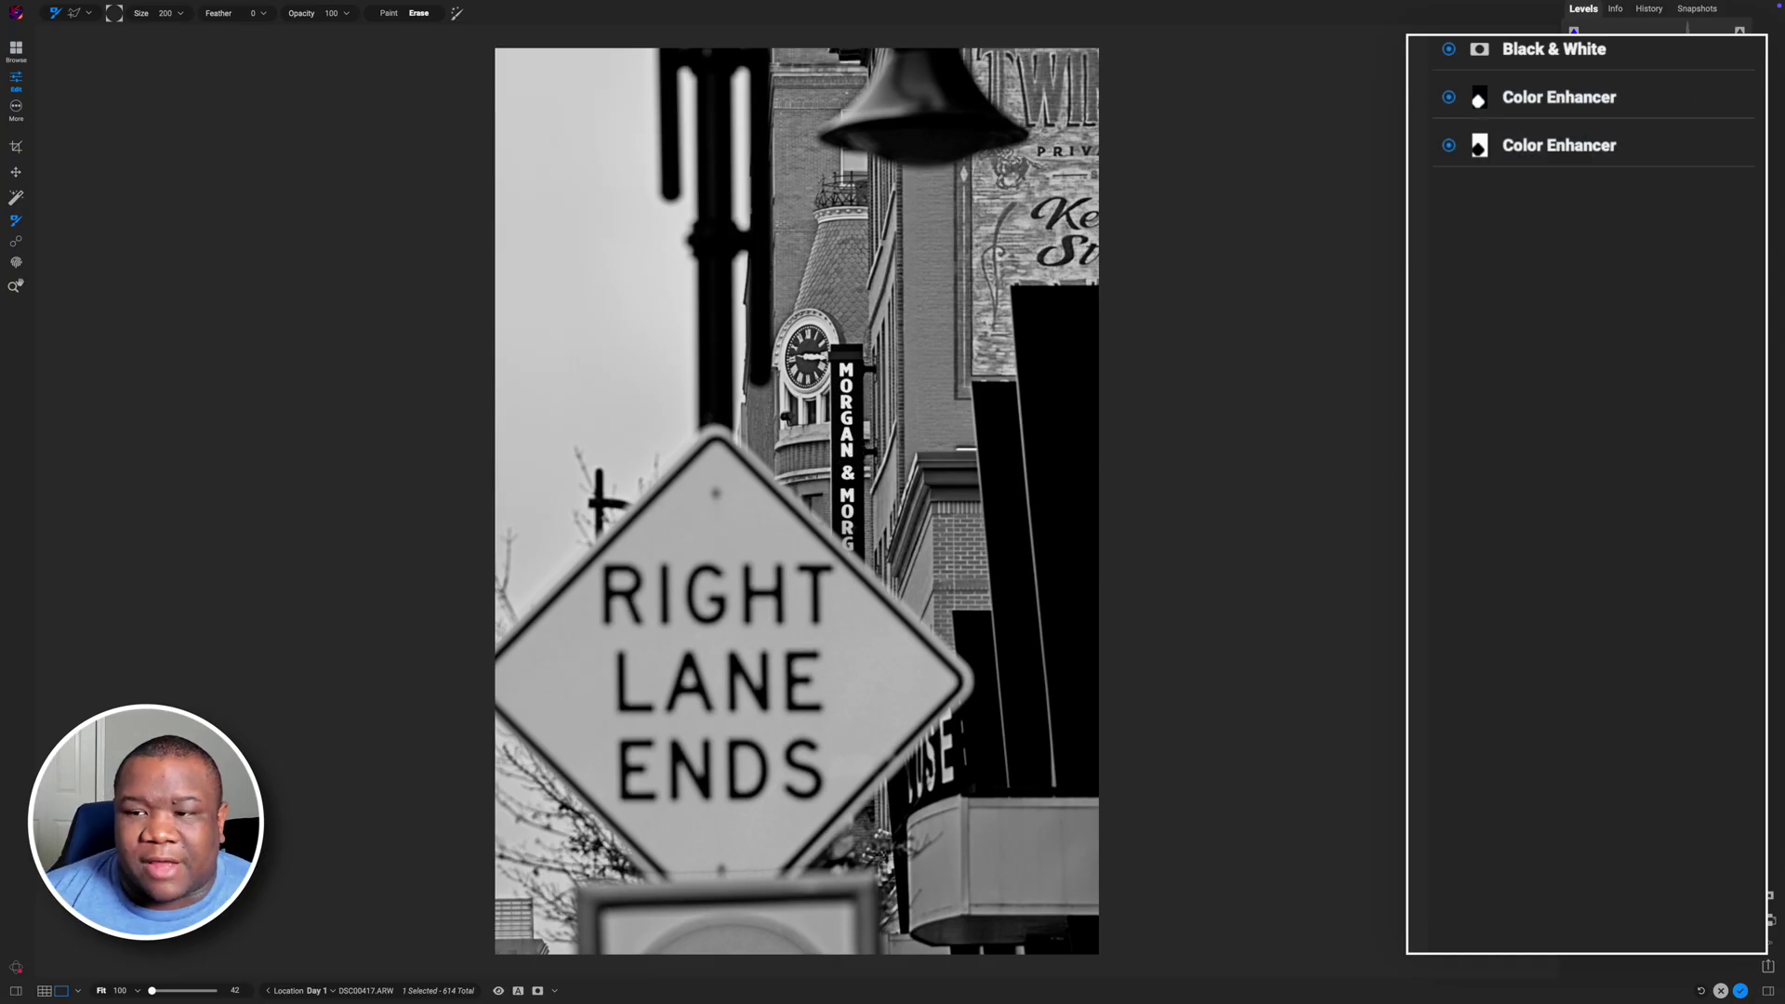
- In the Black & White color response, set Magenta to -44 and Blue to -100
key("z")
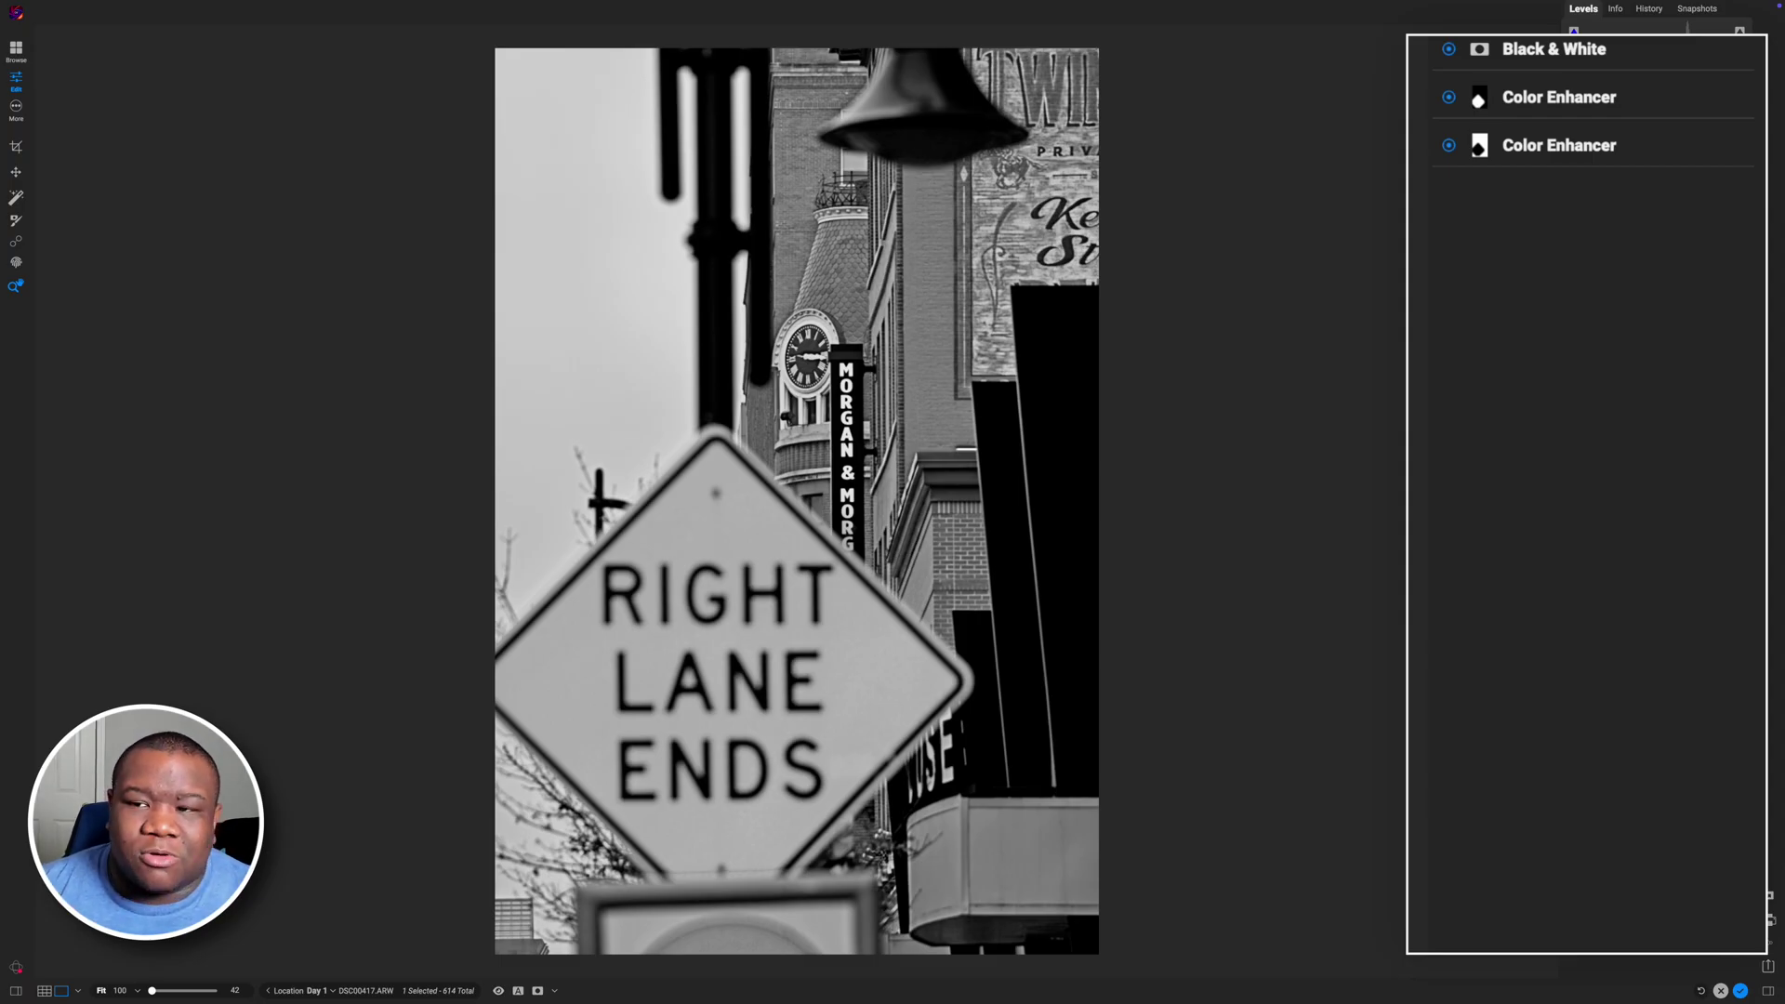
left_click(1541, 50)
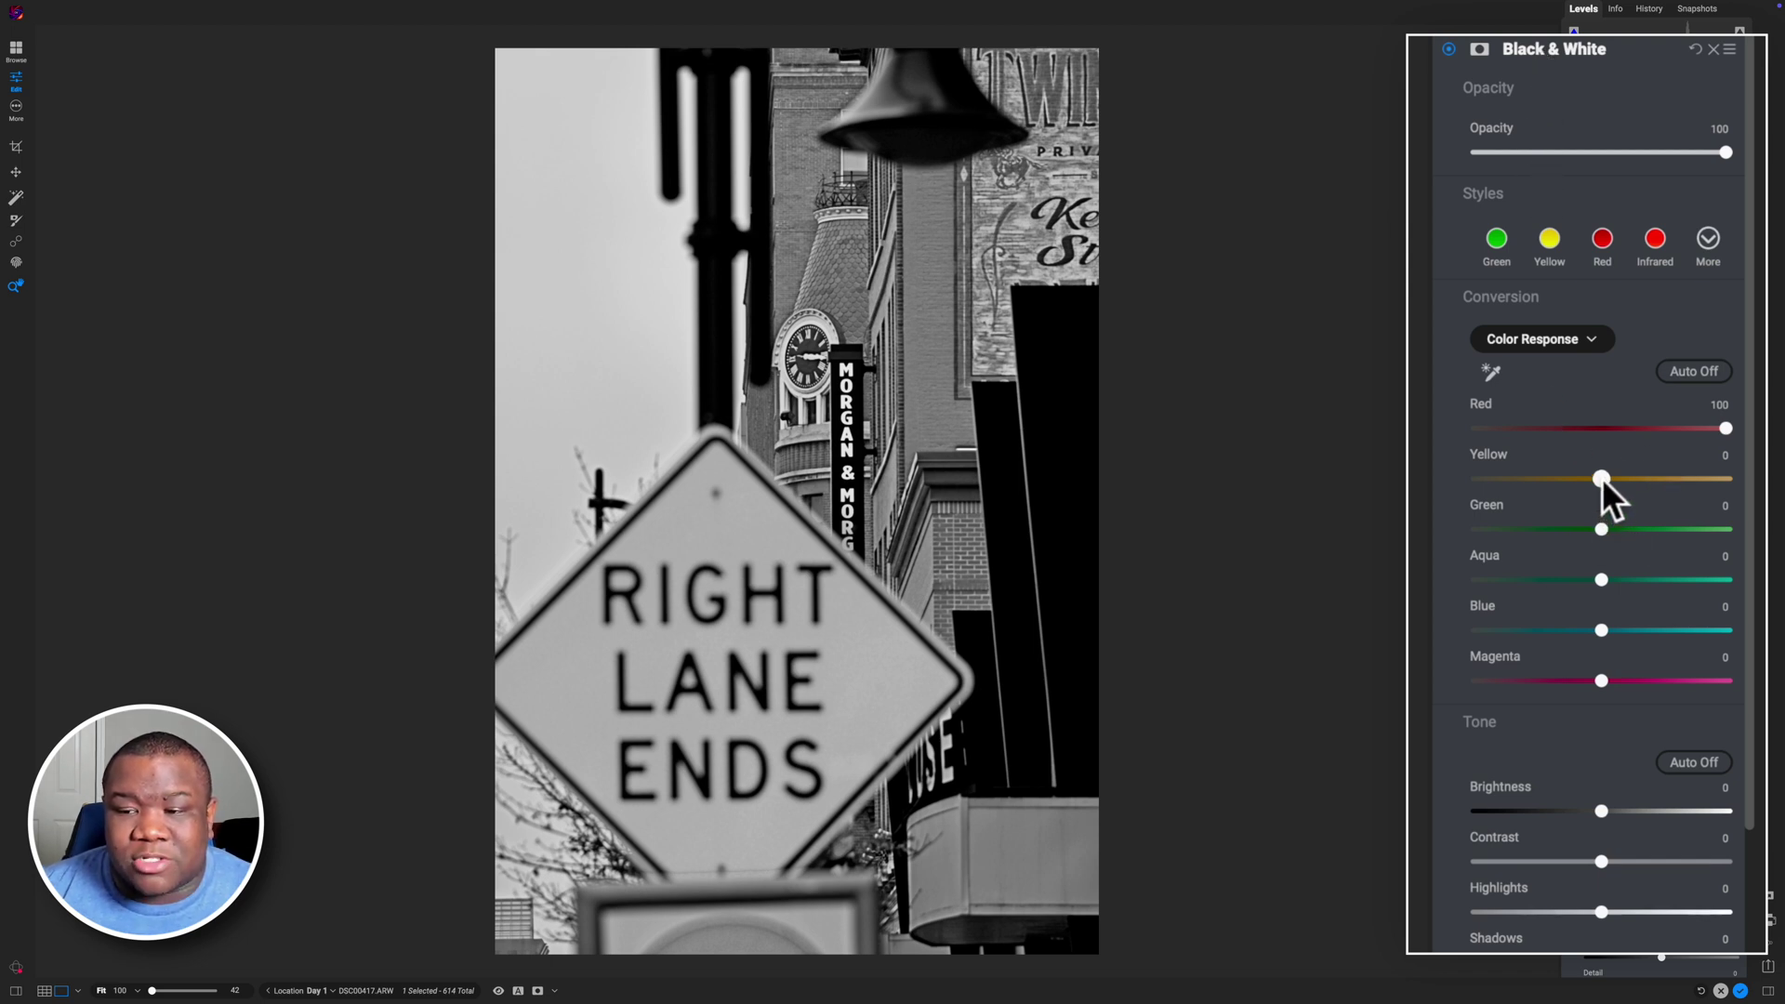
mouse_move(1600, 479)
left_mouse_down()
mouse_move(1630, 479)
mouse_move(1578, 480)
mouse_move(1626, 478)
mouse_move(1592, 479)
left_mouse_up()
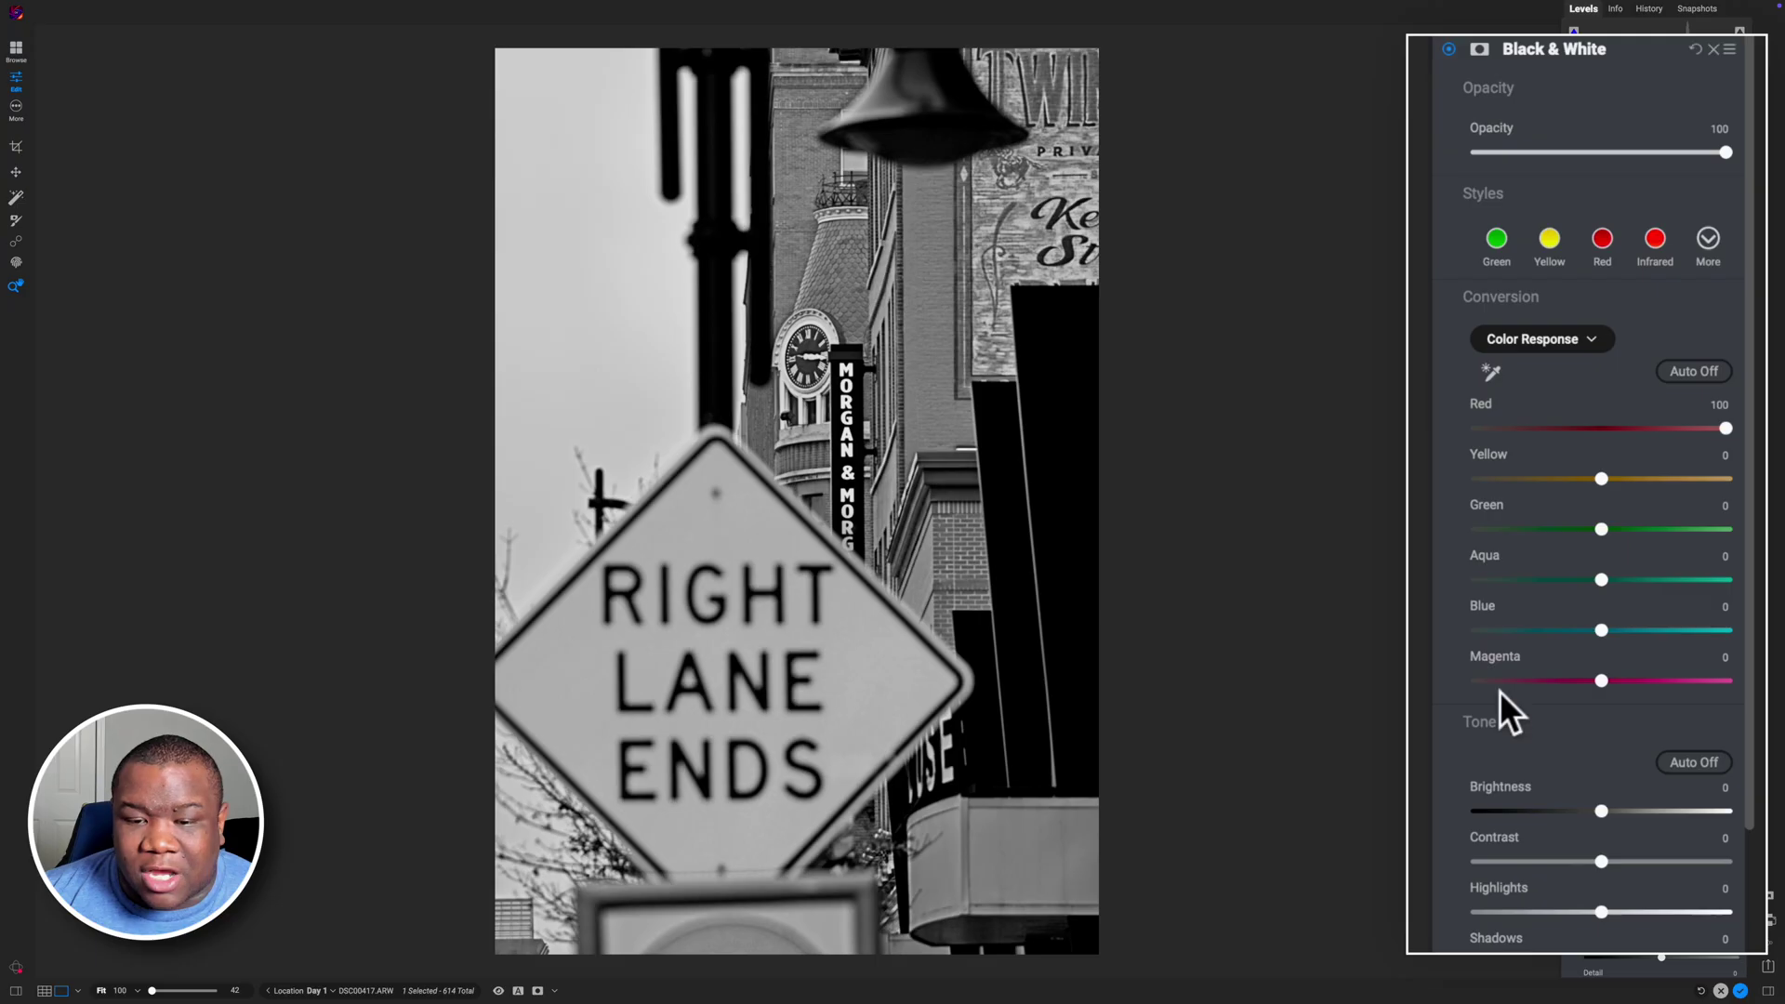
left_click_drag(1600, 680, 1518, 686)
left_click_drag(1596, 632, 1462, 640)
- Compare the photo in colour against black-and-white, leaving the Black & White settings expanded
left_click(1449, 48)
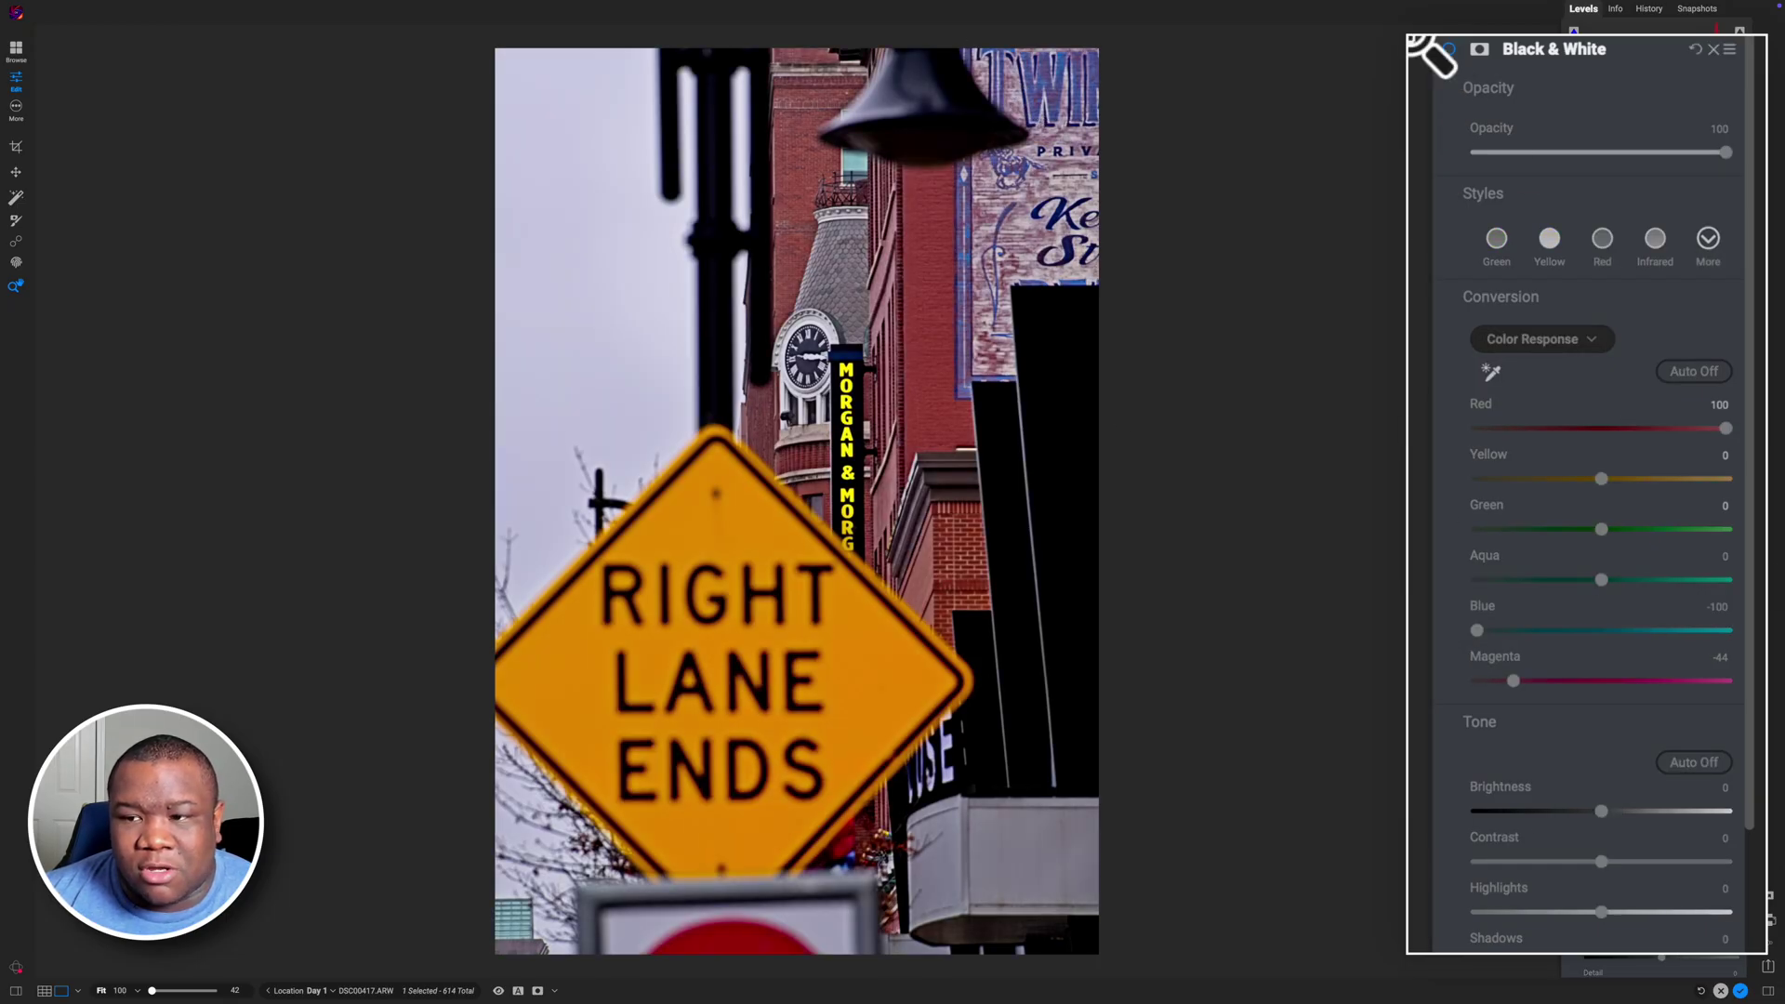
left_click(1449, 48)
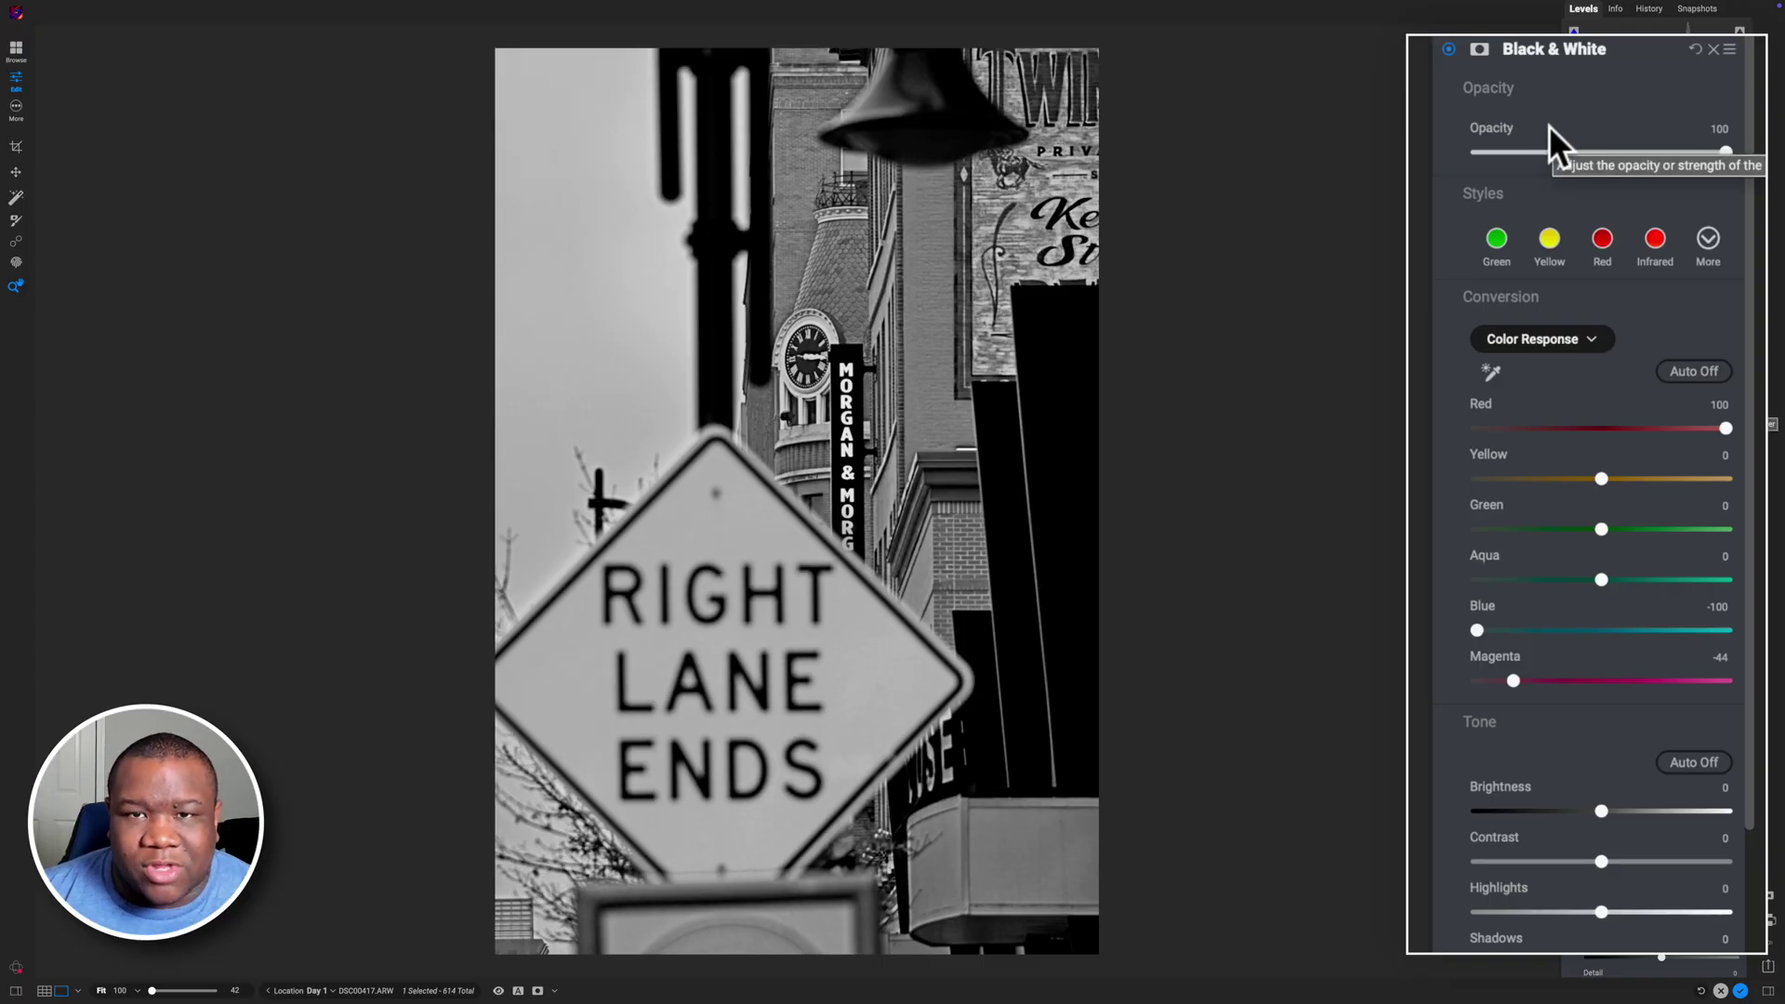
left_click(1534, 52)
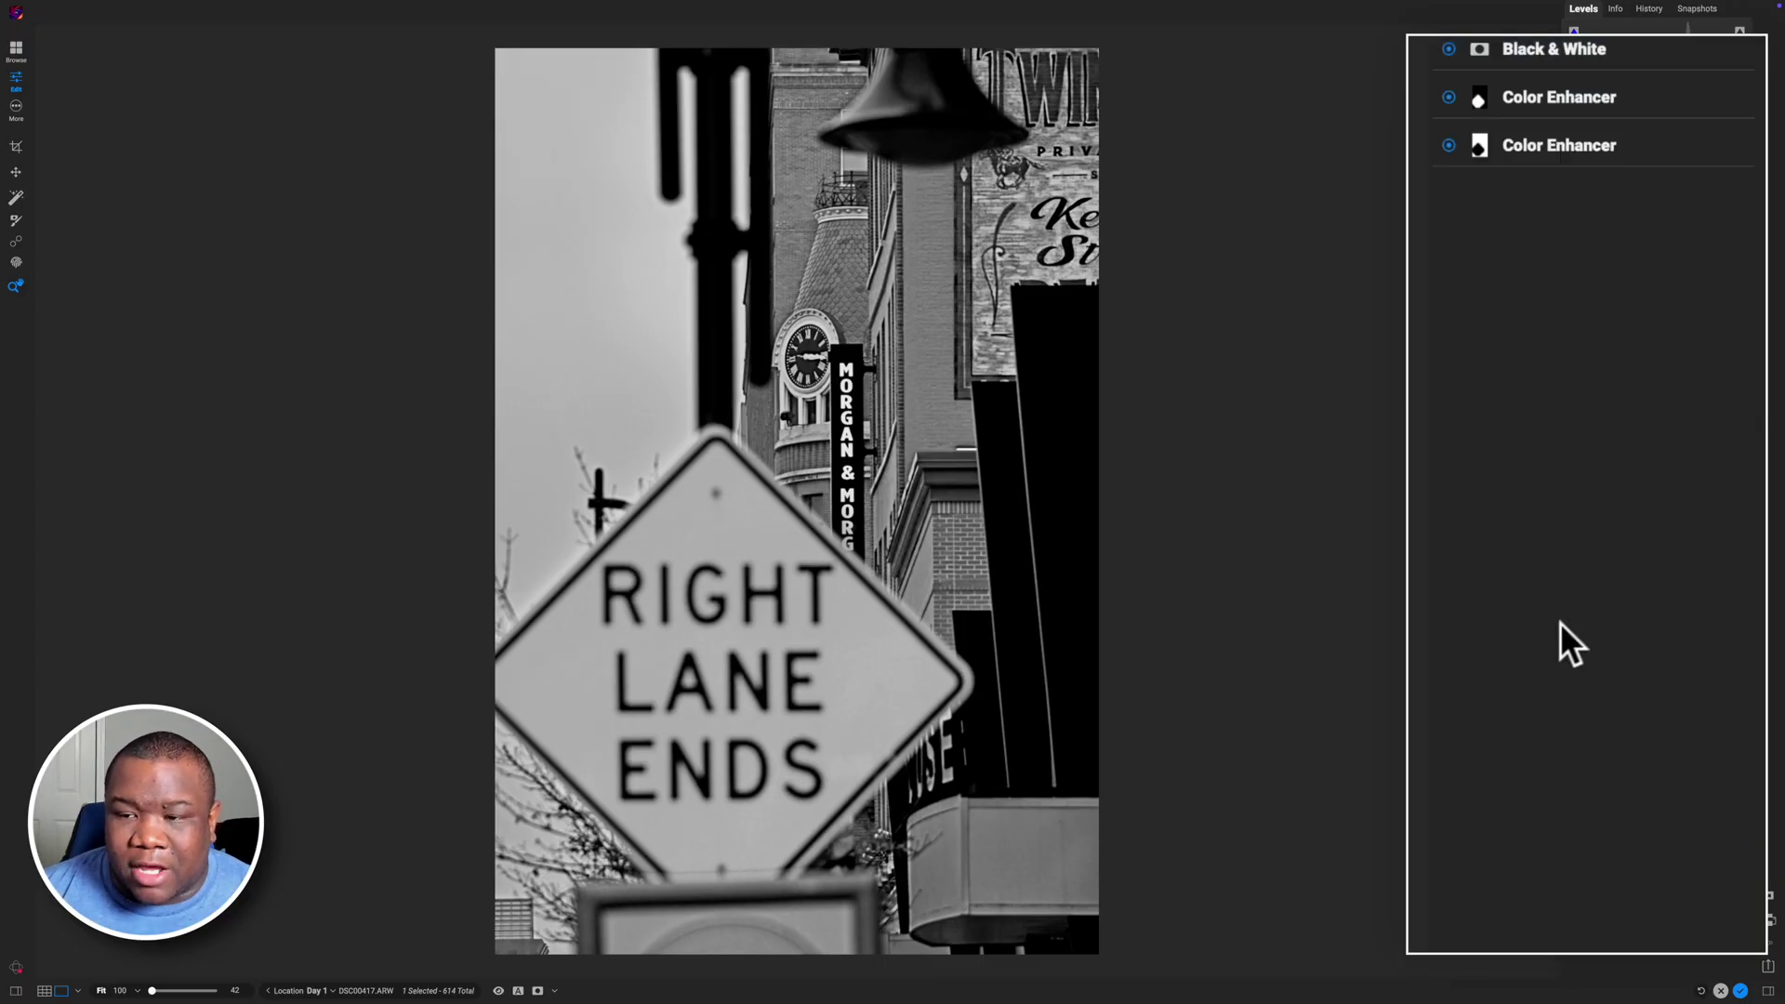
left_click(1547, 49)
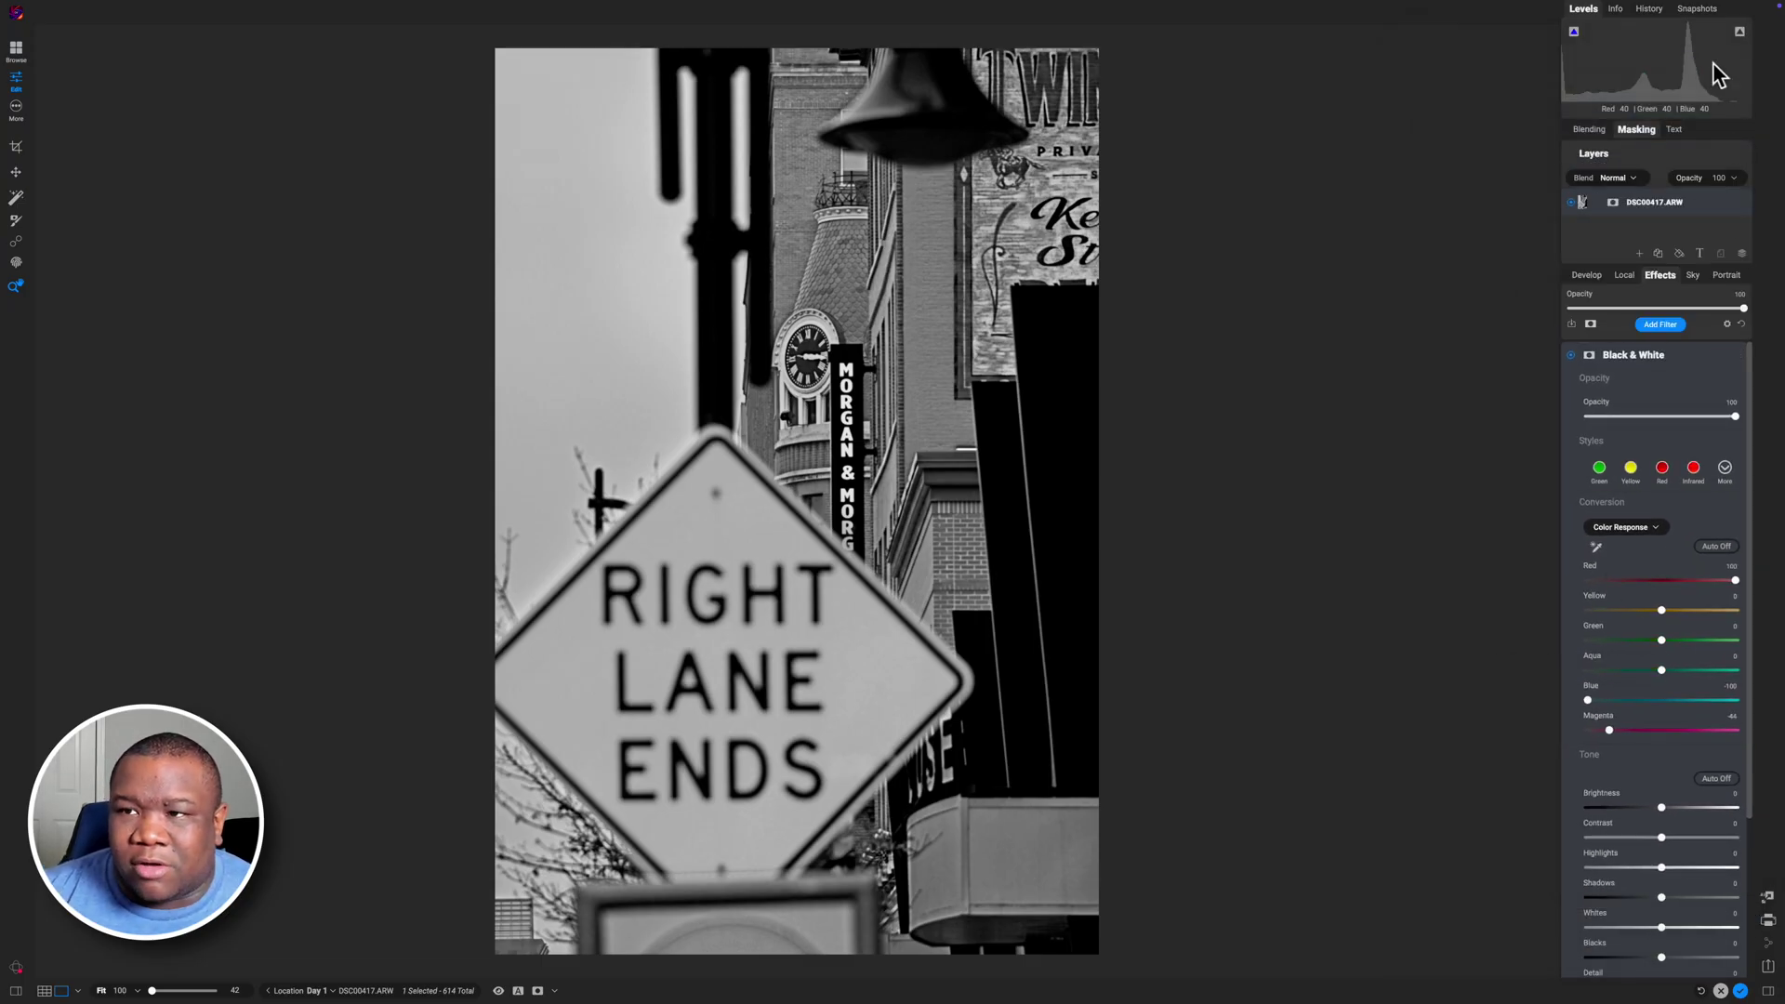
- Save the current black-and-white edit as snapshot 'Look 2', then undo back to the textured version
left_click(1697, 11)
left_click(1699, 109)
type("Look 2")
key("Return")
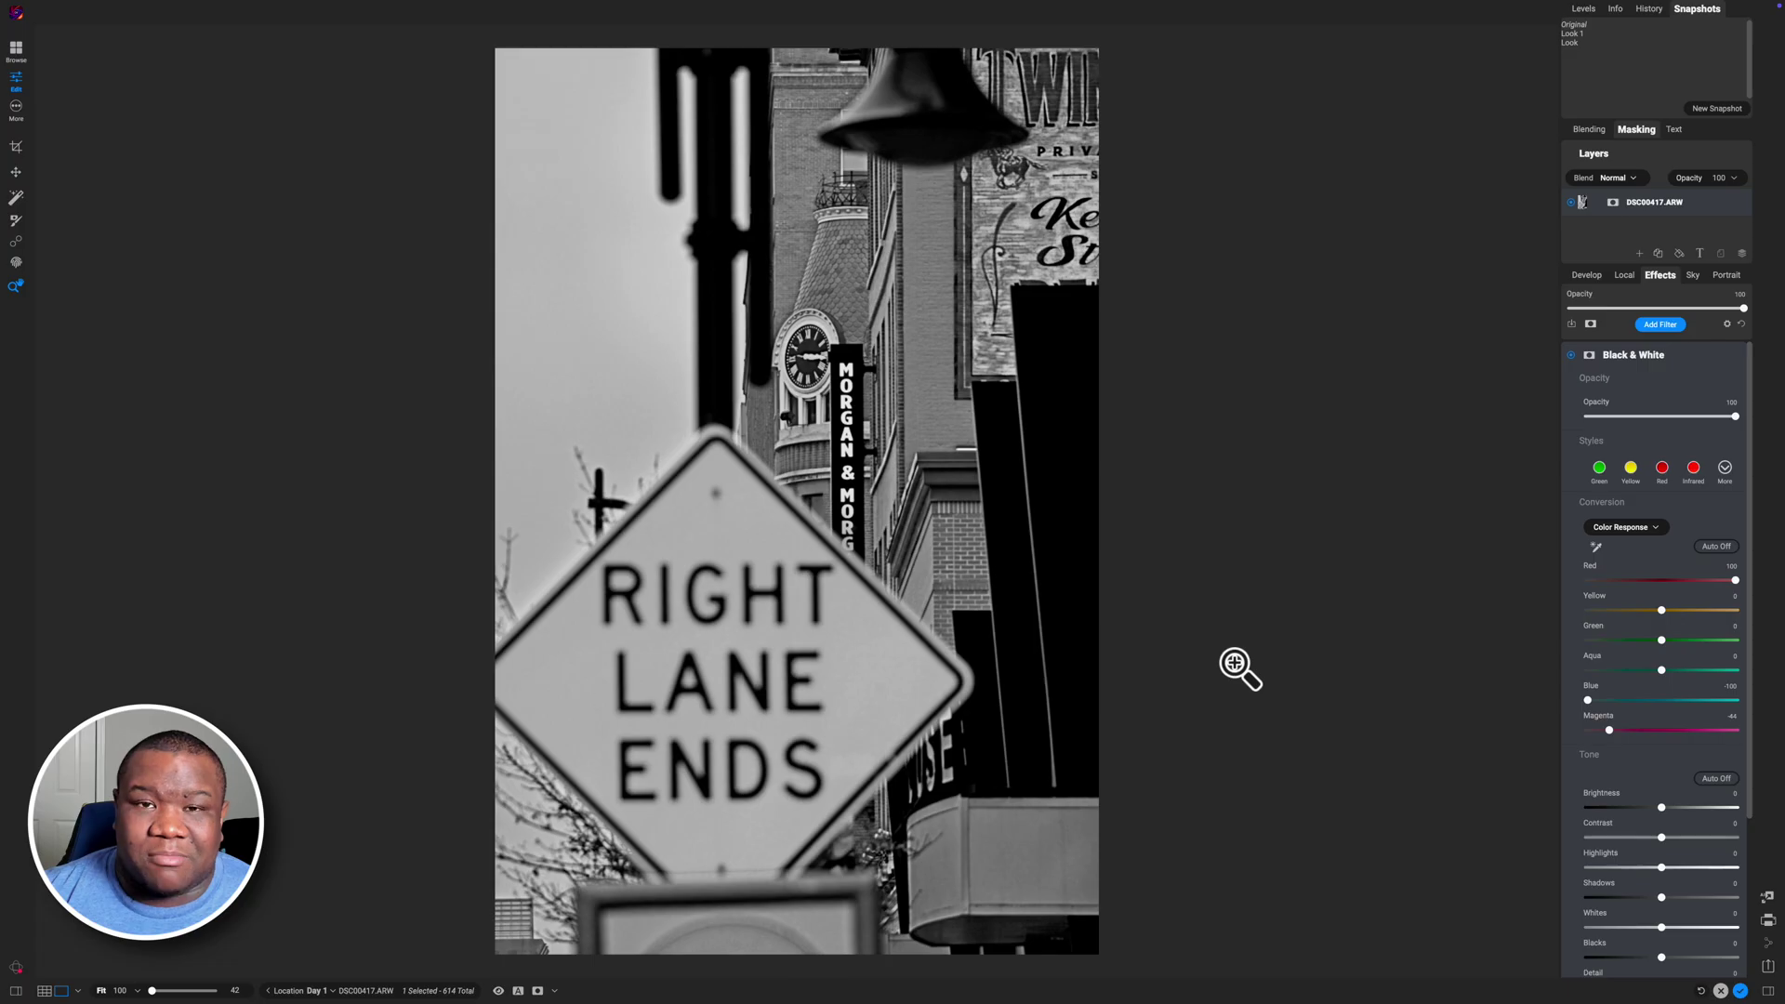
key("ctrl+z")
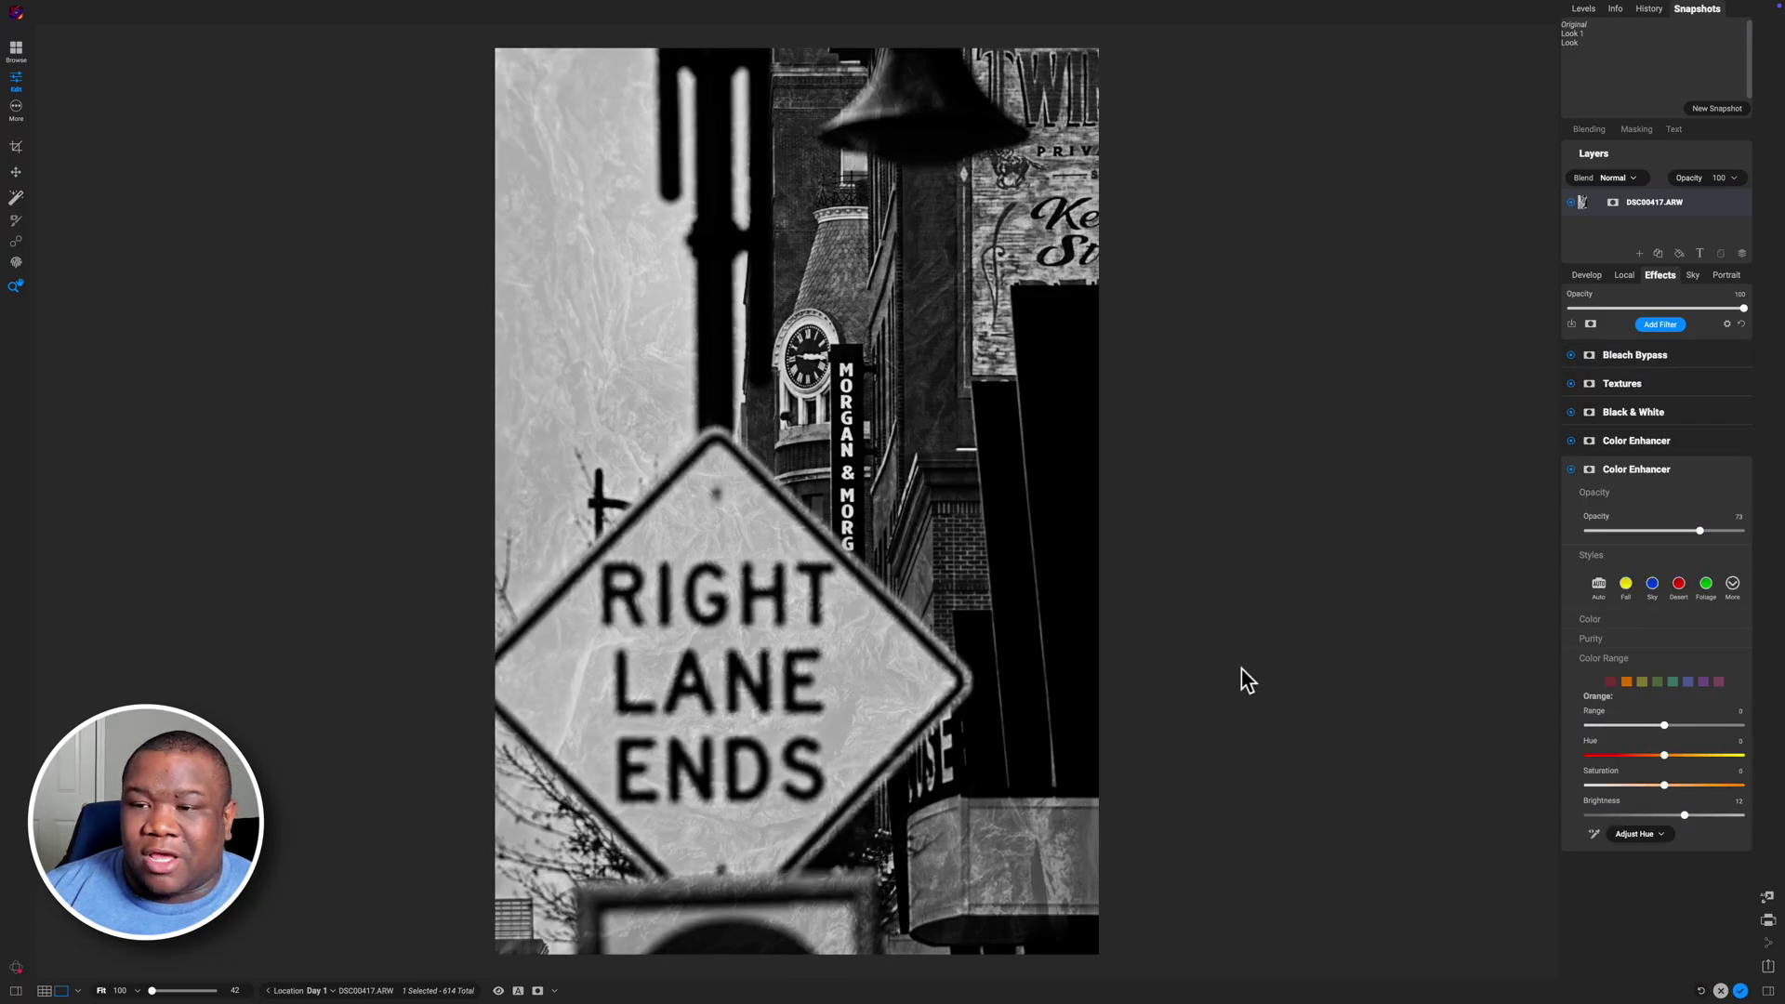